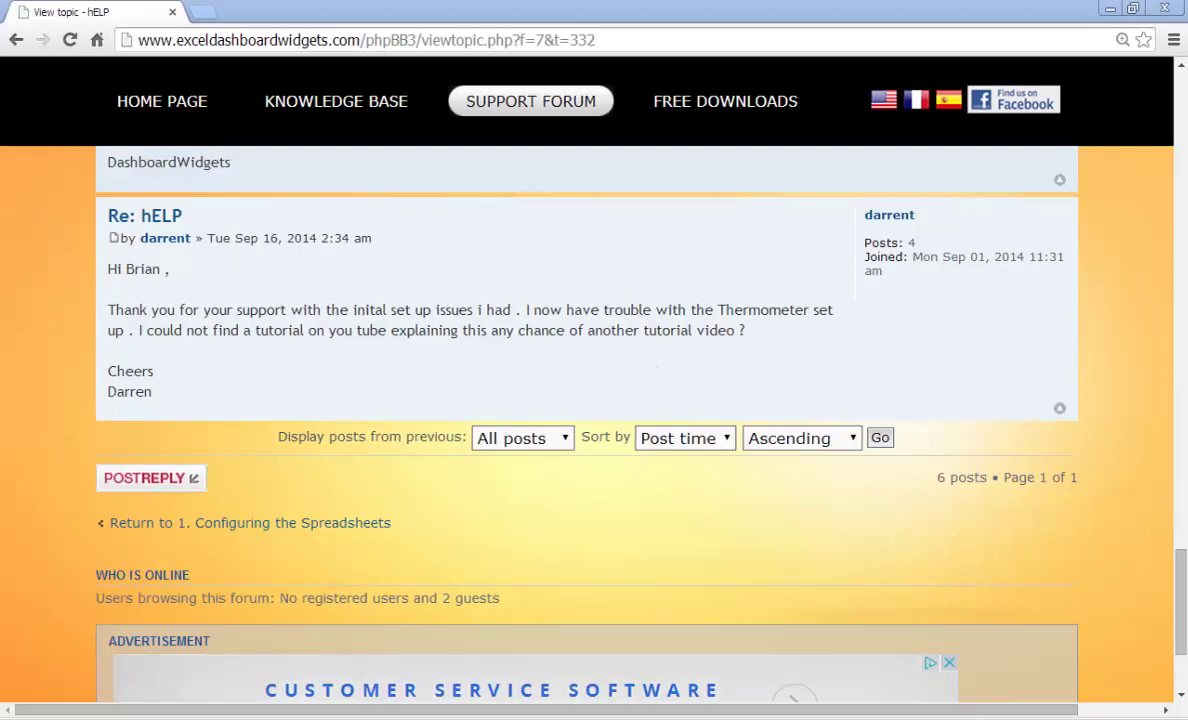
Step: Start Microsoft Excel 2010 and rename the blank workbook's first sheet as My Dashboard
{"action": "key", "text": "super"}
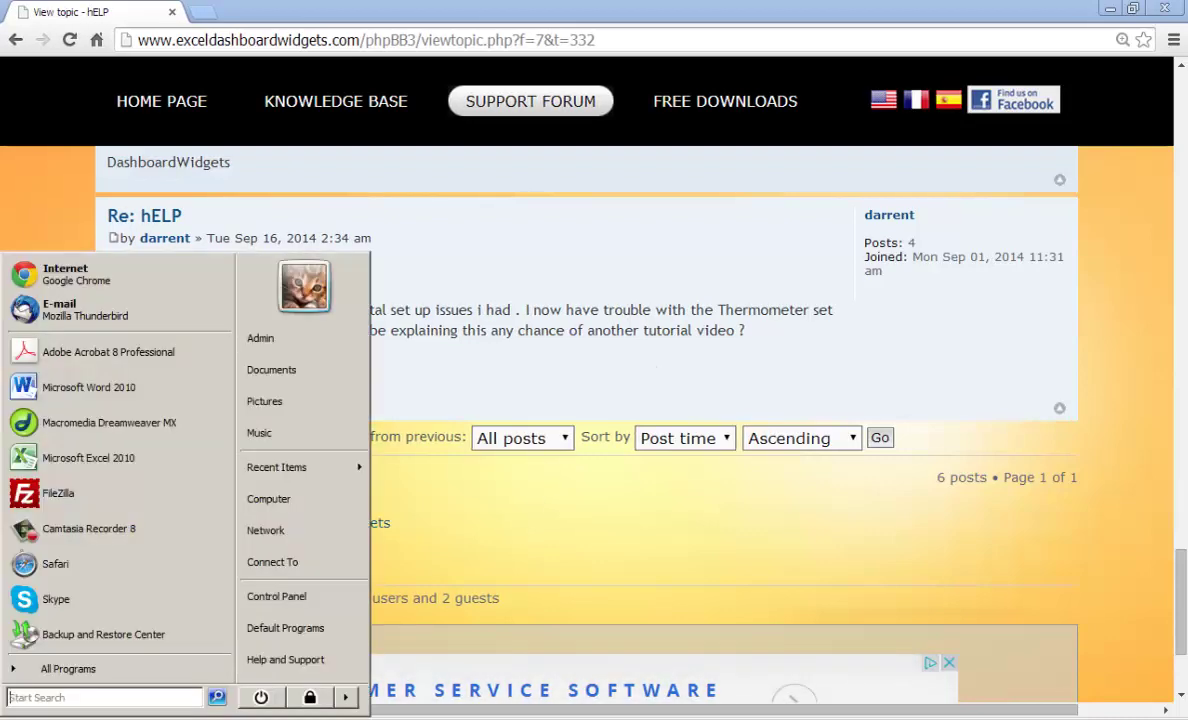
{"action": "left_click", "coordinate": [63, 466]}
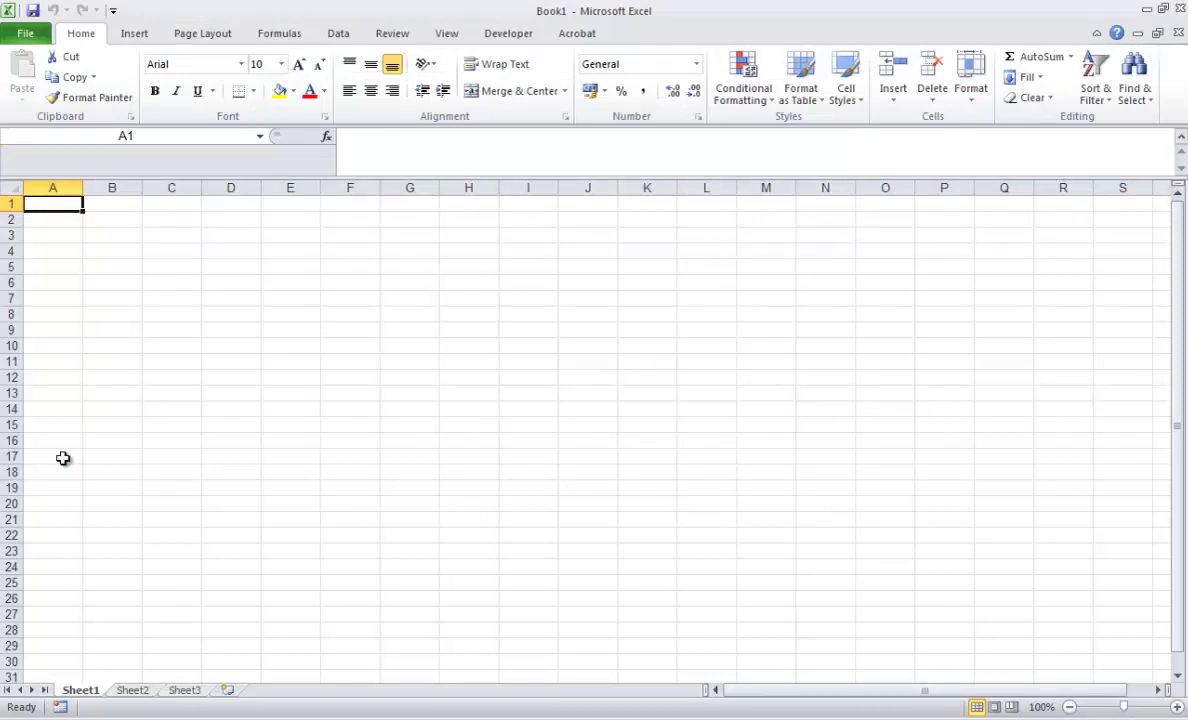
{"action": "double_click", "coordinate": [88, 691]}
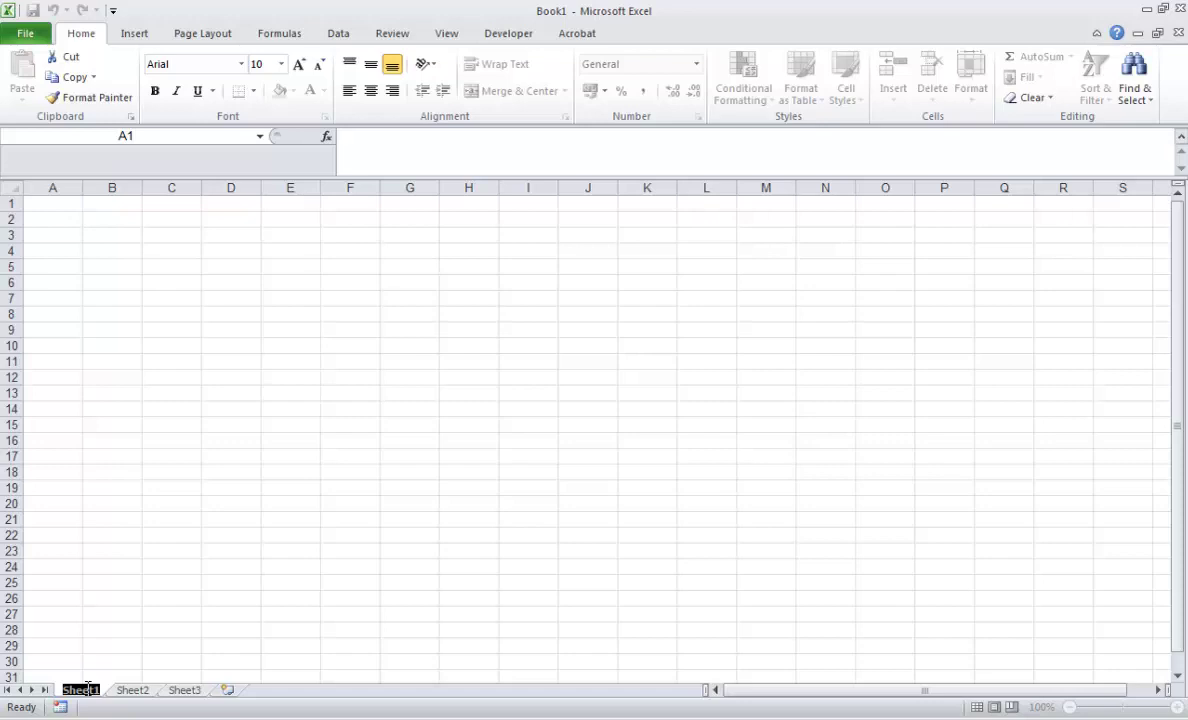
{"action": "type", "text": "My Da"}
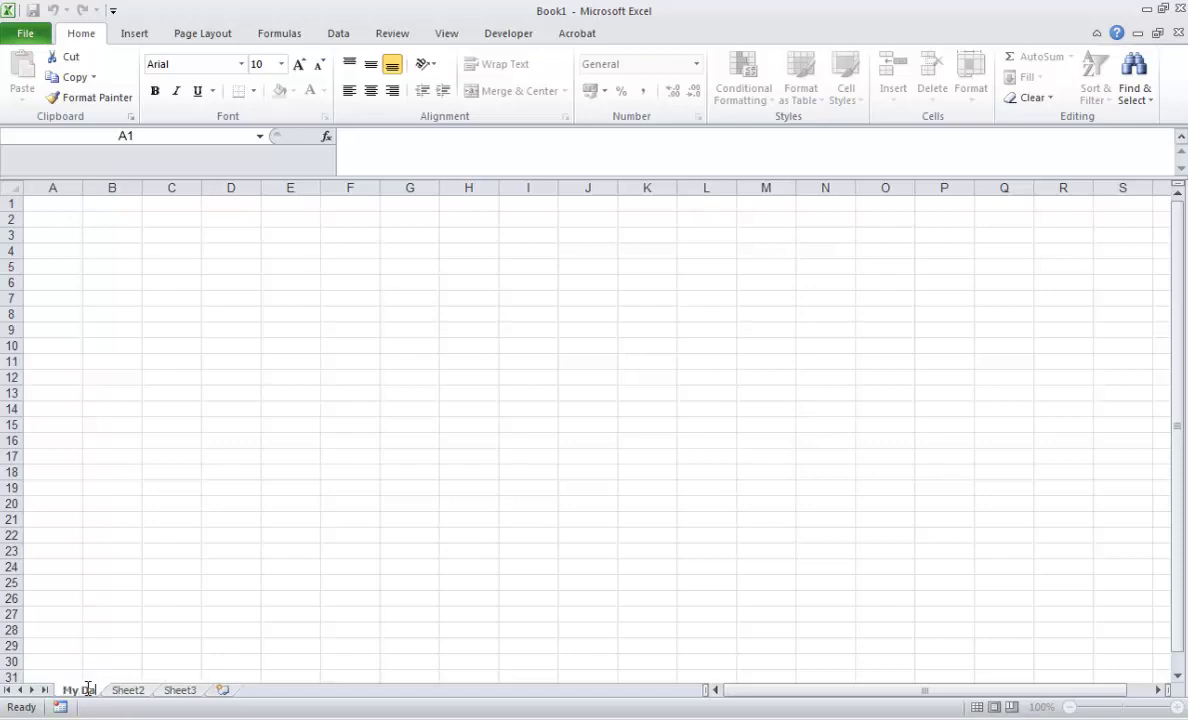
{"action": "type", "text": "shboard"}
{"action": "key", "text": "Return"}
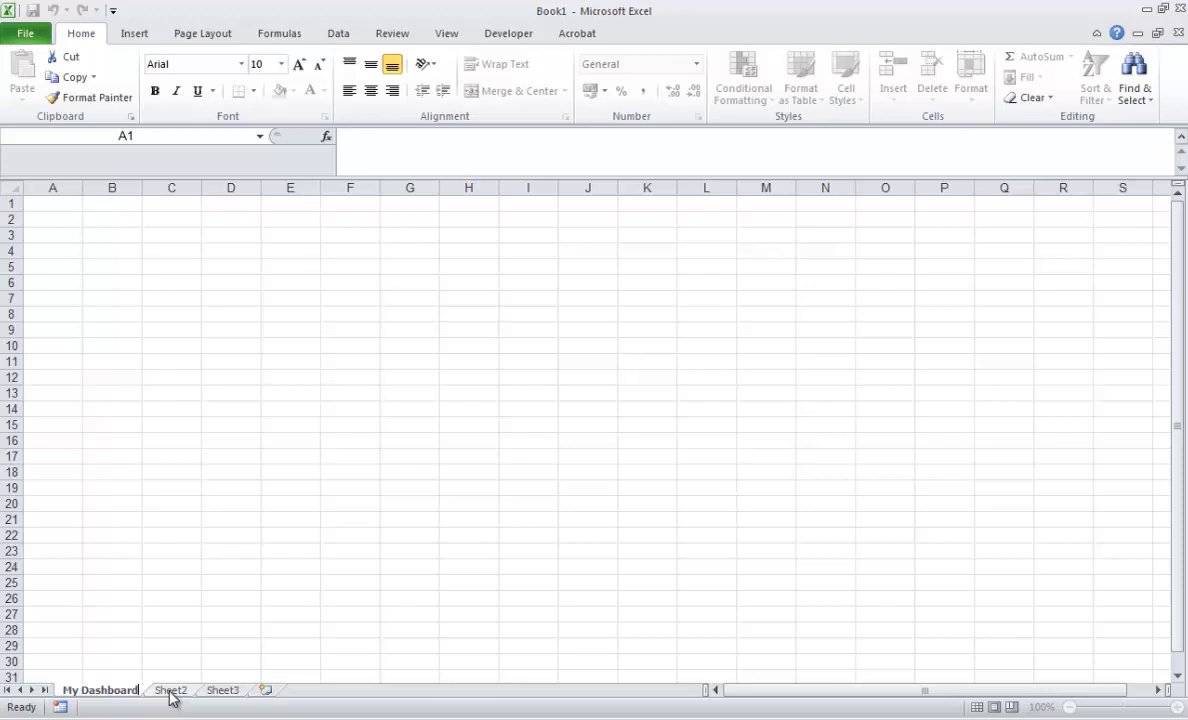
Step: Rename the second sheet as My Configuration Page
{"action": "double_click", "coordinate": [170, 691]}
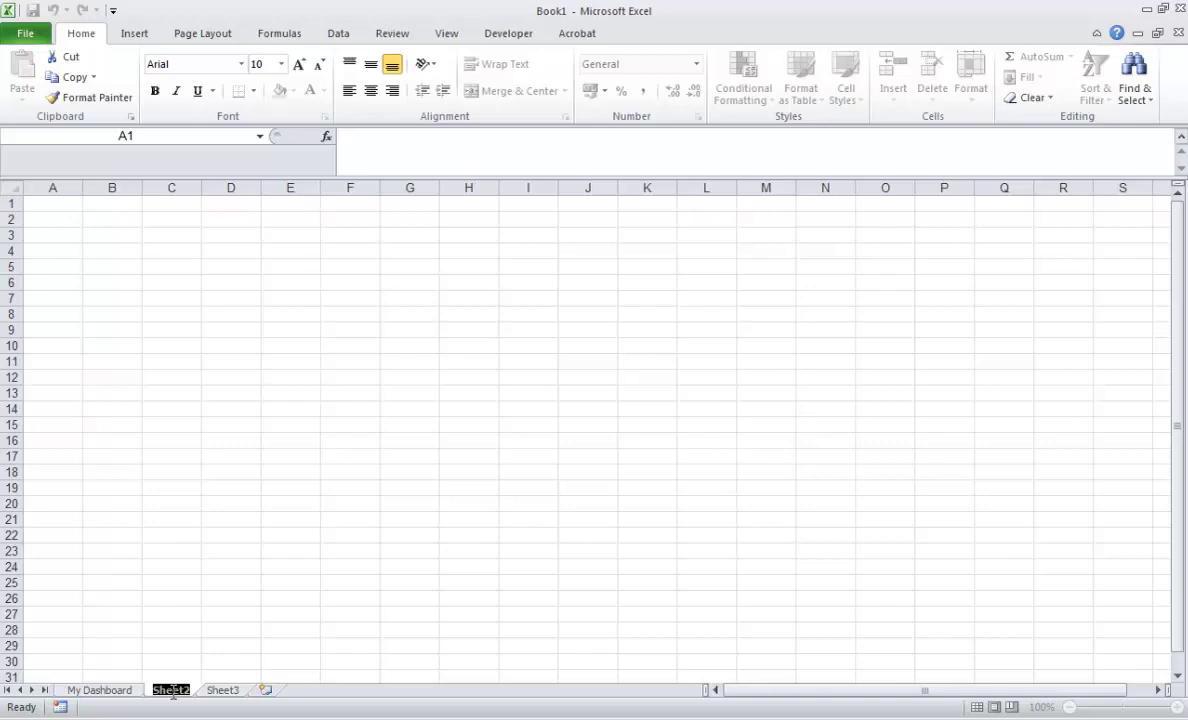
{"action": "type", "text": "My "}
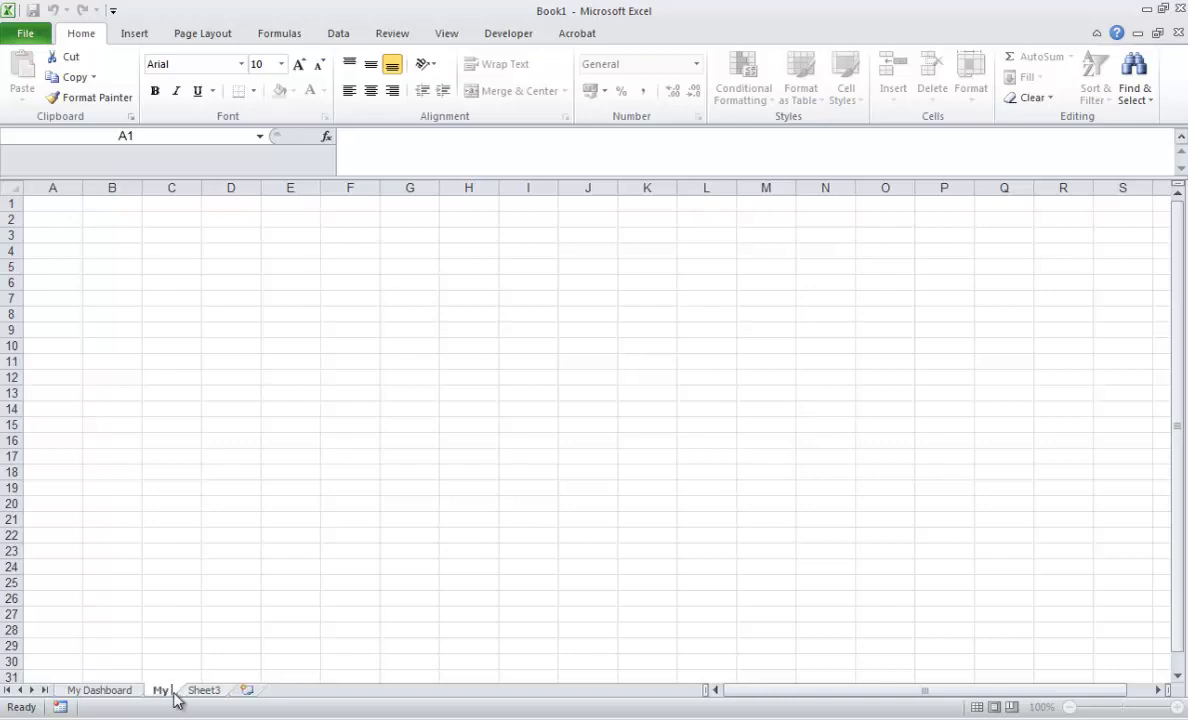
{"action": "type", "text": "Configurationp"}
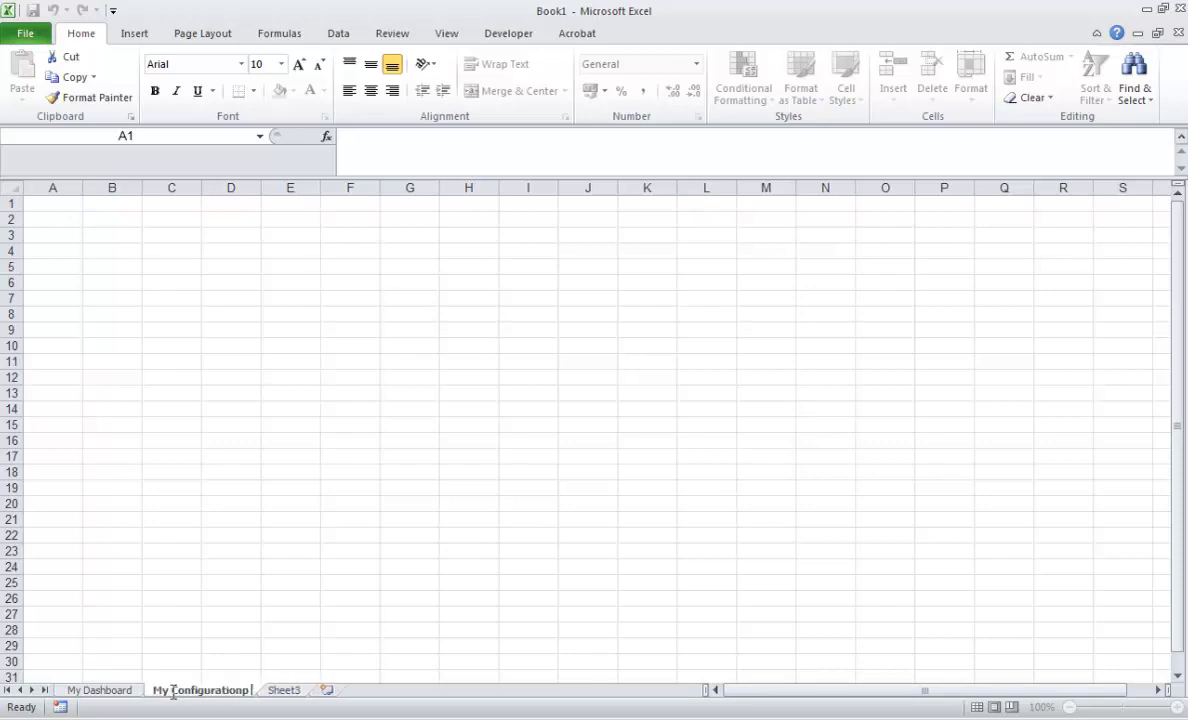
{"action": "key", "text": "BackSpace"}
{"action": "type", "text": "Page"}
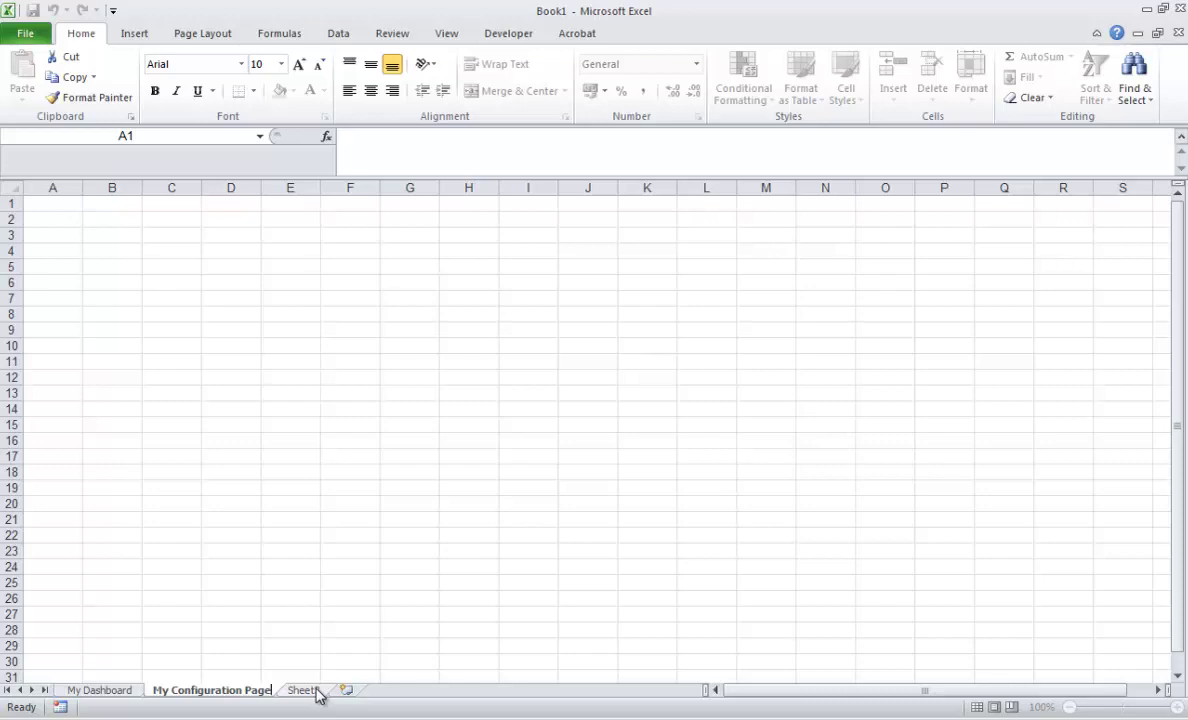
{"action": "left_click", "coordinate": [104, 694]}
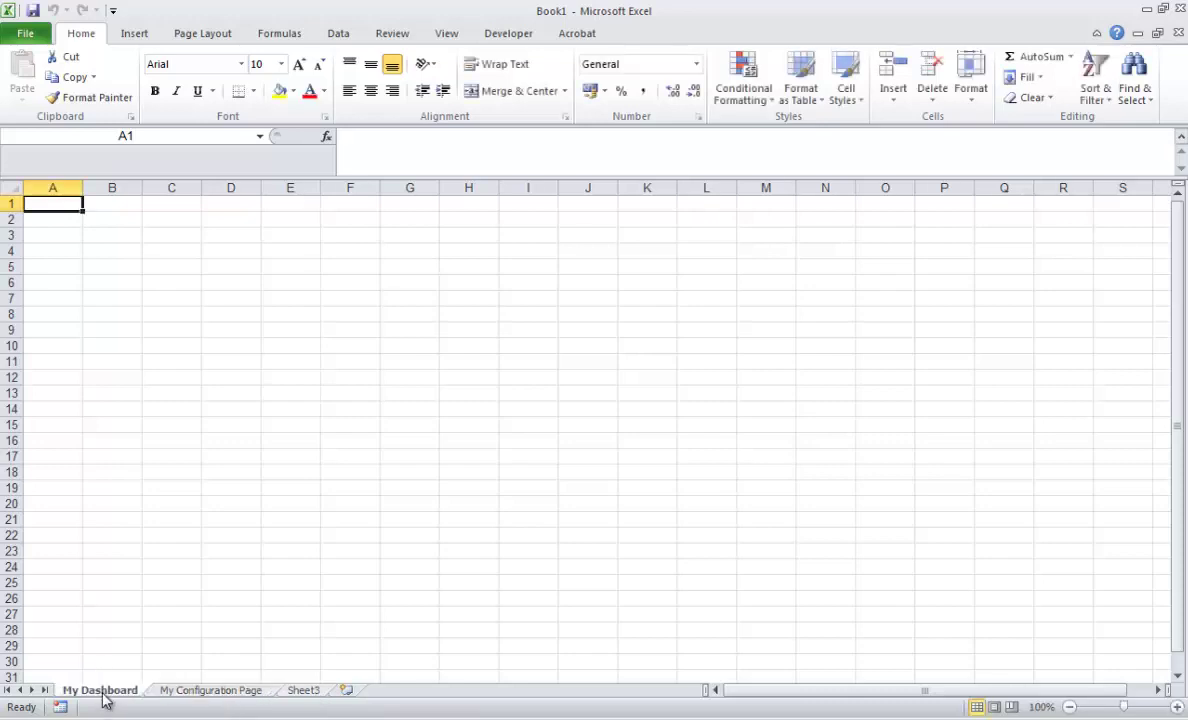
{"action": "left_click", "coordinate": [211, 694]}
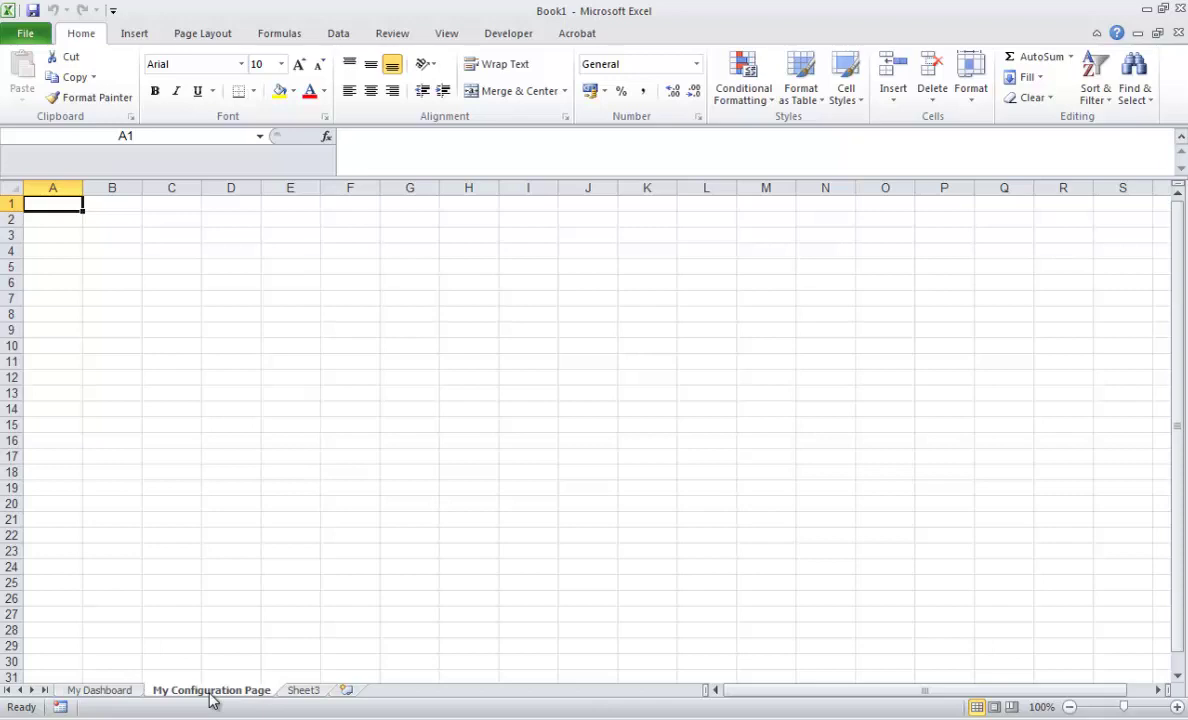
Step: Rename the third sheet as My Calculations Page
{"action": "left_click", "coordinate": [303, 690]}
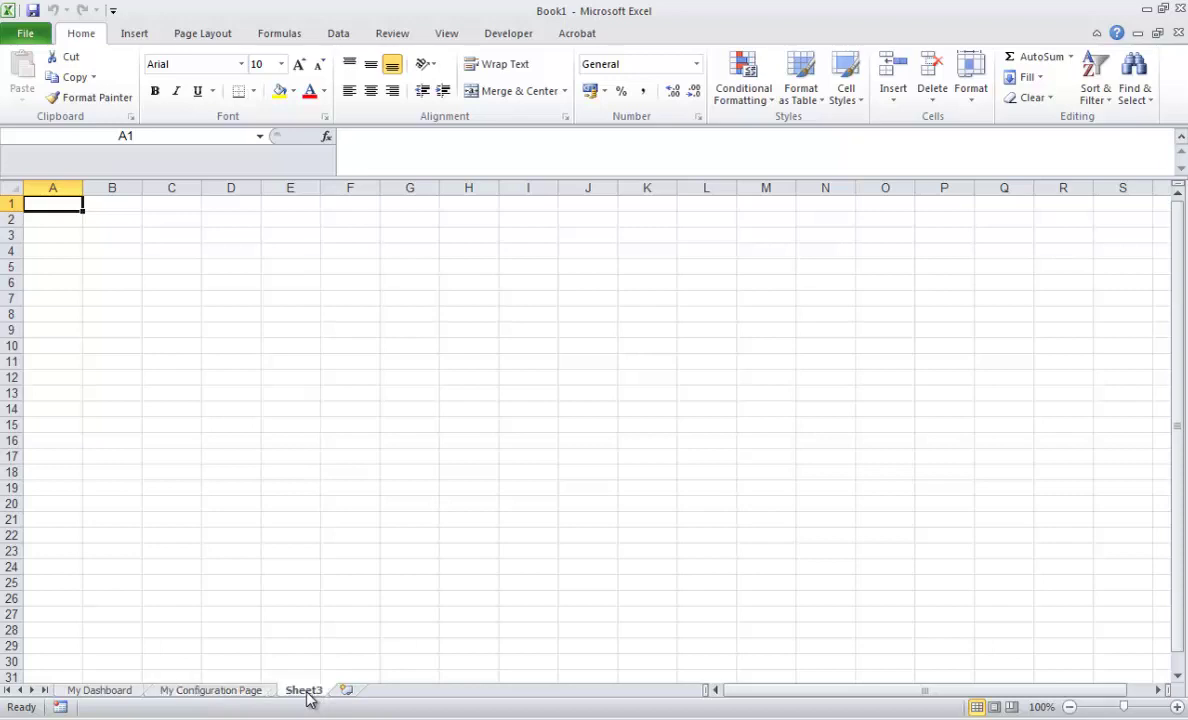
{"action": "double_click", "coordinate": [303, 690]}
{"action": "type", "text": "My Cal"}
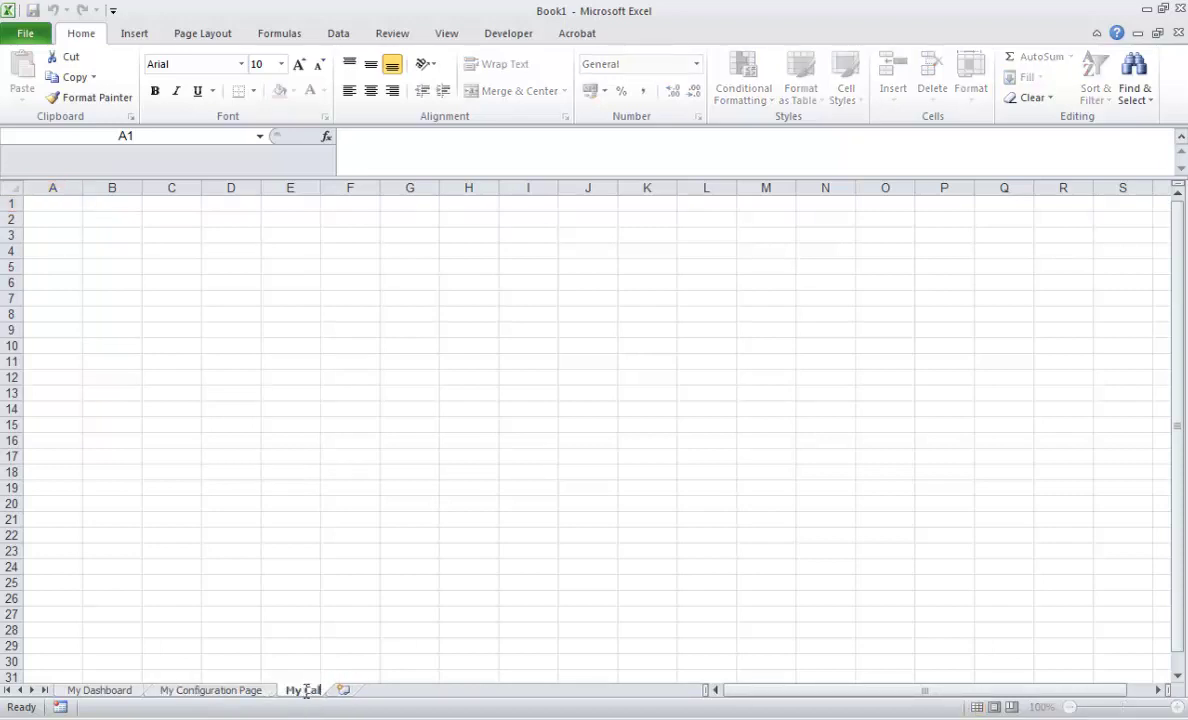
{"action": "type", "text": "culations Page"}
{"action": "key", "text": "Return"}
{"action": "left_click", "coordinate": [482, 615]}
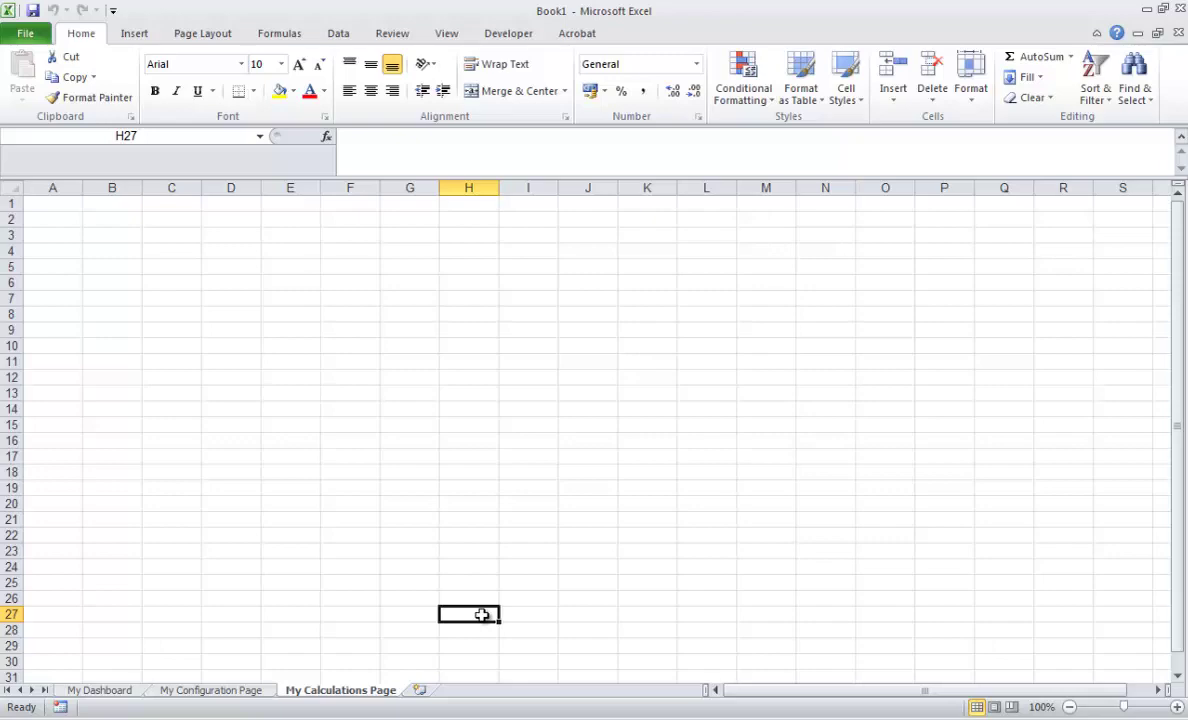
Step: Switch to the ExcelDashboardWidgets Spreadsheet v9j workbook and copy the light thermometer widget from section E of Widgets Showcase
{"action": "left_click", "coordinate": [119, 693]}
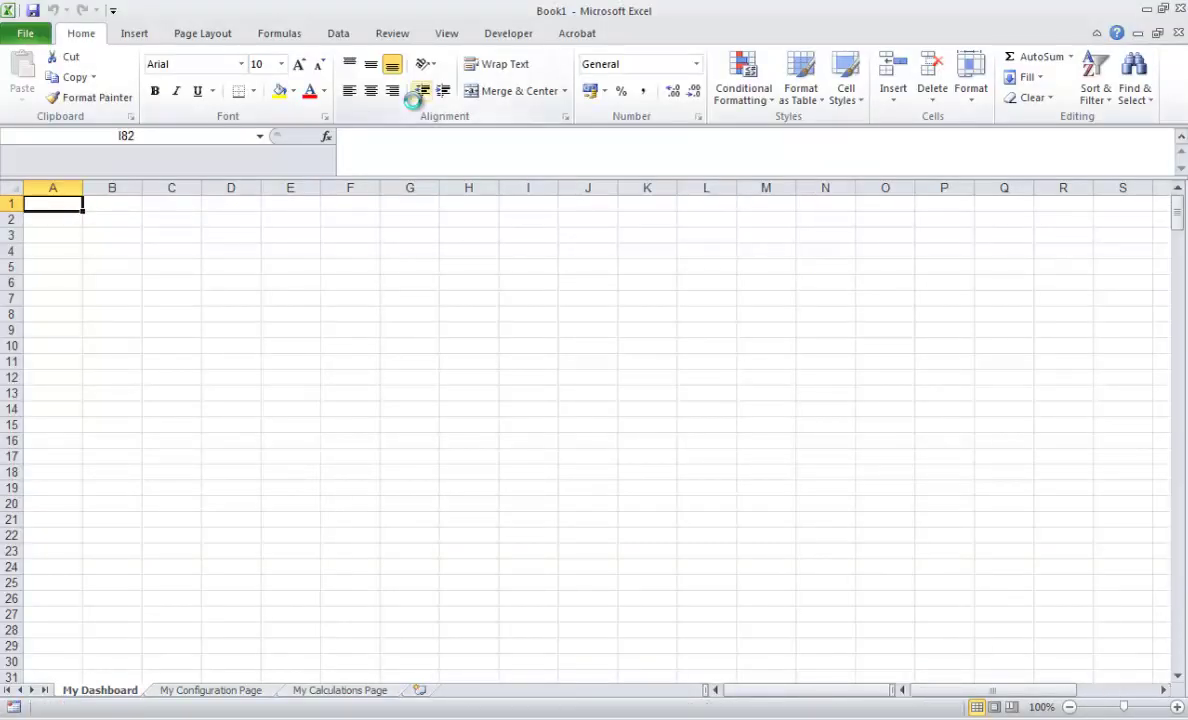
{"action": "key", "text": "alt"}
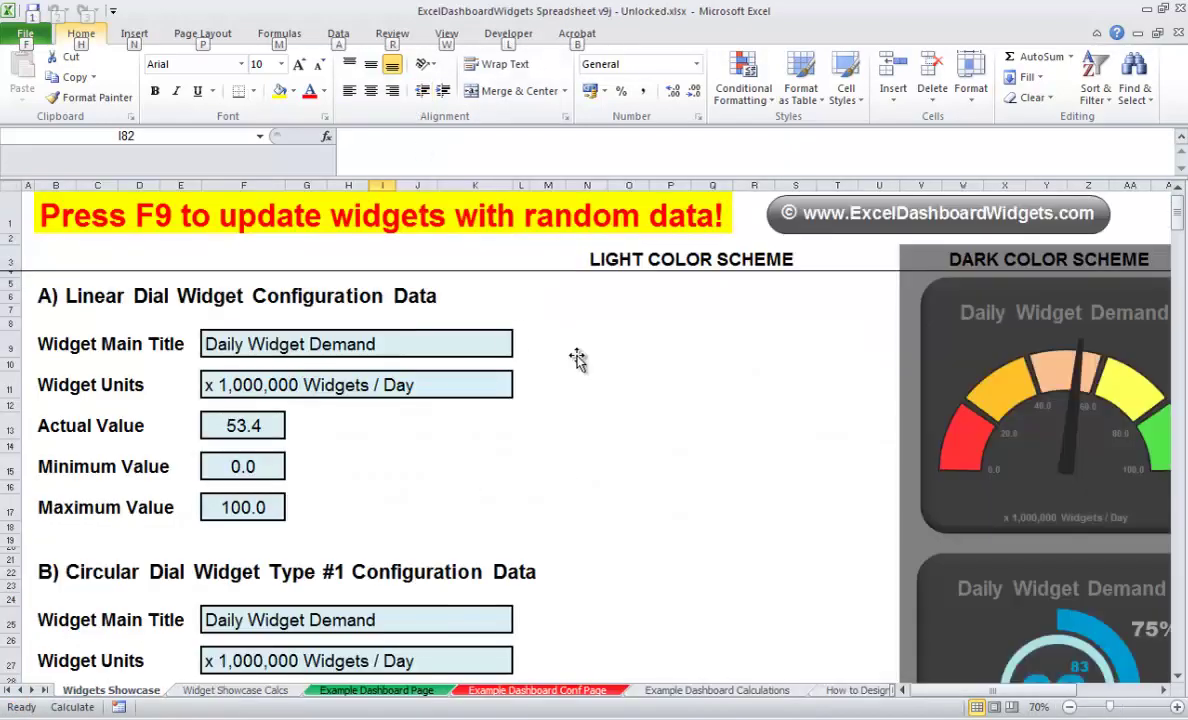
{"action": "left_click", "coordinate": [541, 313]}
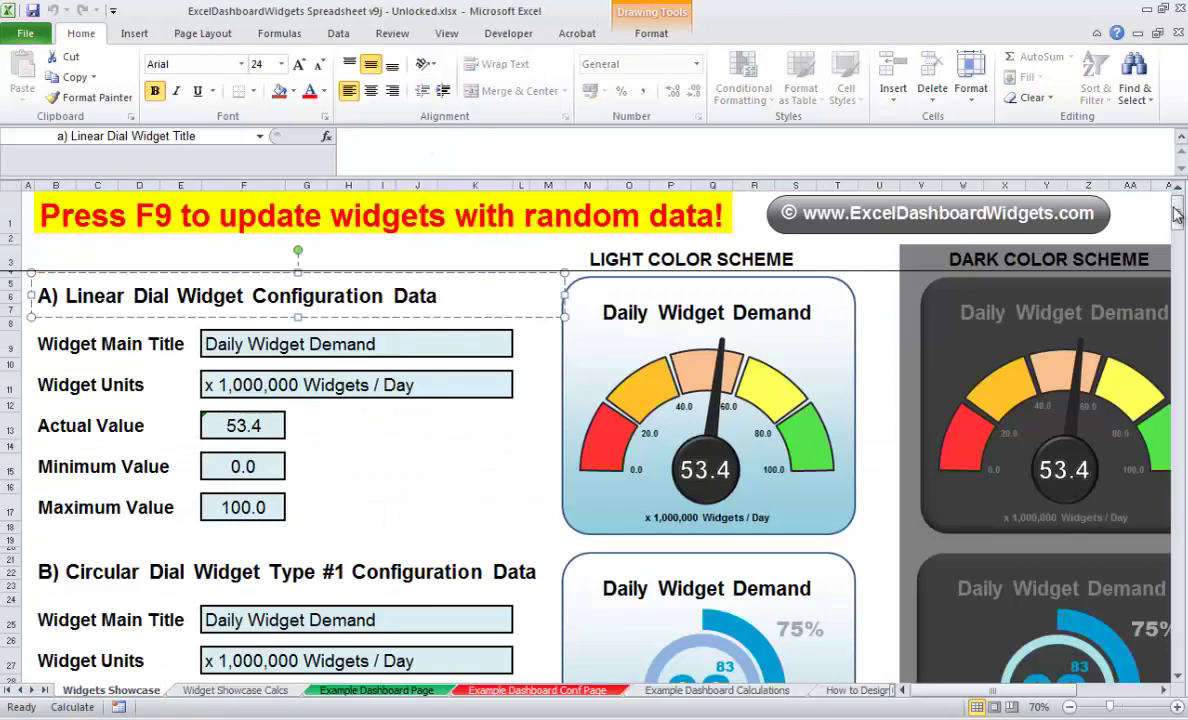
{"action": "left_click_drag", "start_coordinate": [1181, 225], "coordinate": [1183, 300]}
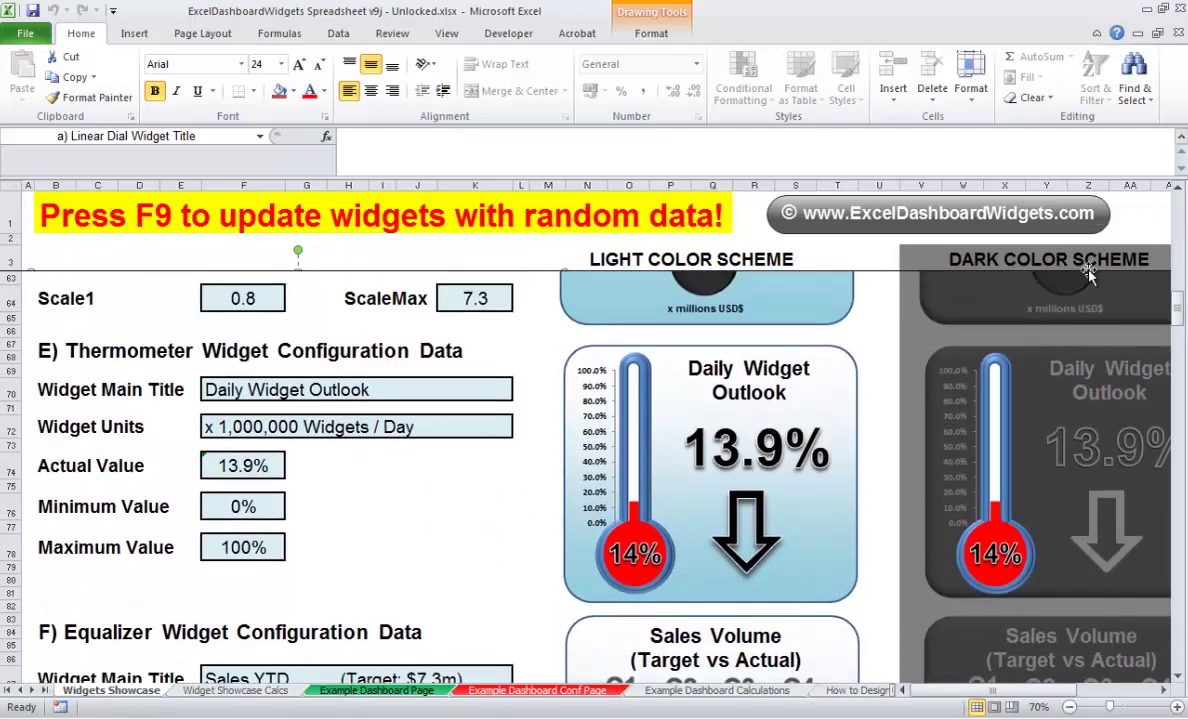
{"action": "left_click", "coordinate": [855, 408]}
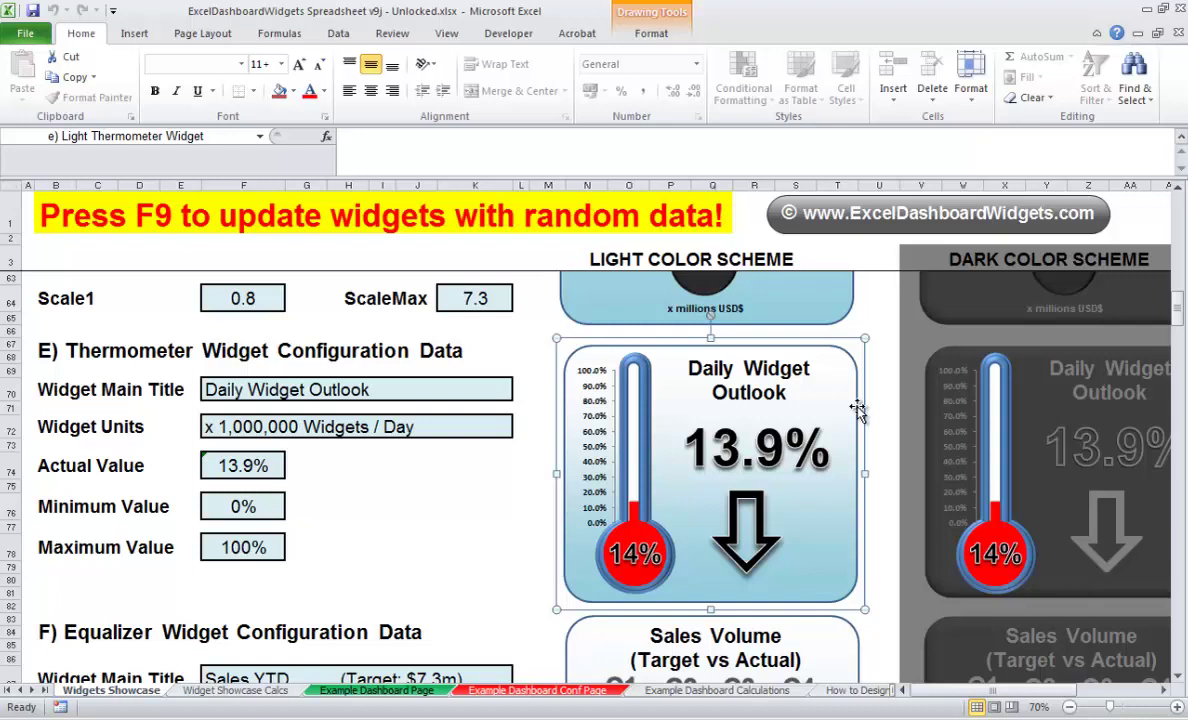
Step: Paste the thermometer widget at cell B2 of Book1's My Dashboard sheet and narrow column A to a slim margin
{"action": "key", "text": "alt+Tab"}
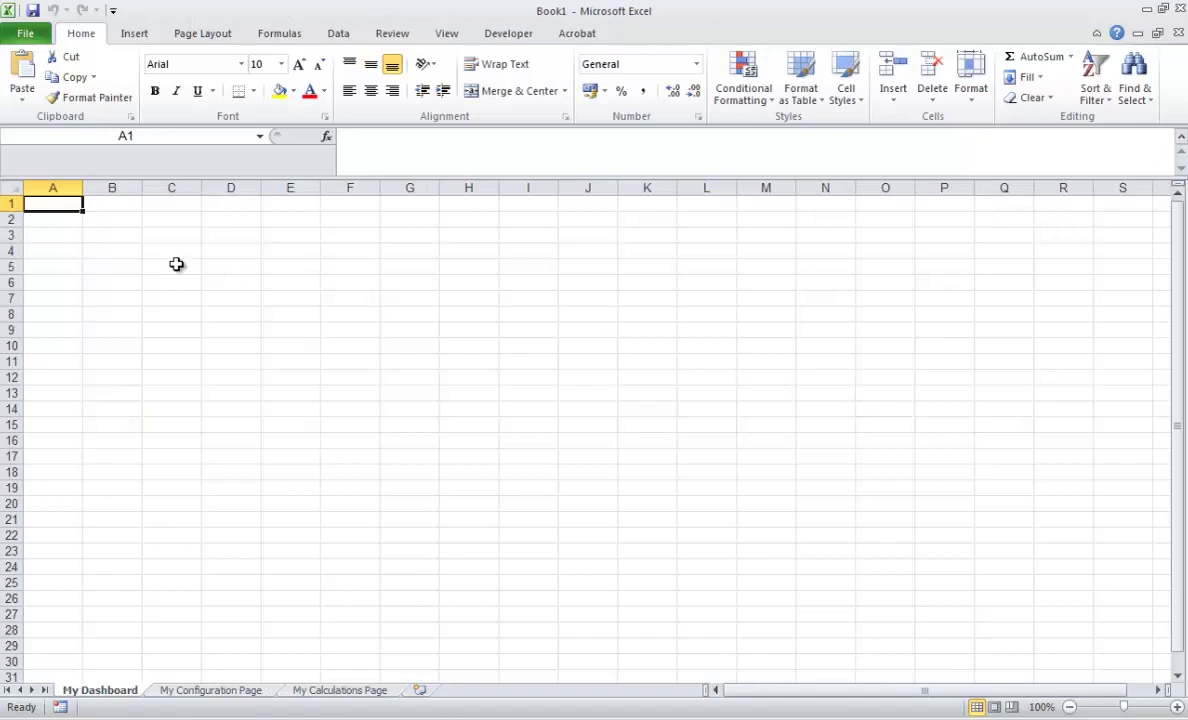
{"action": "left_click", "coordinate": [109, 217]}
{"action": "key", "text": "ctrl+v"}
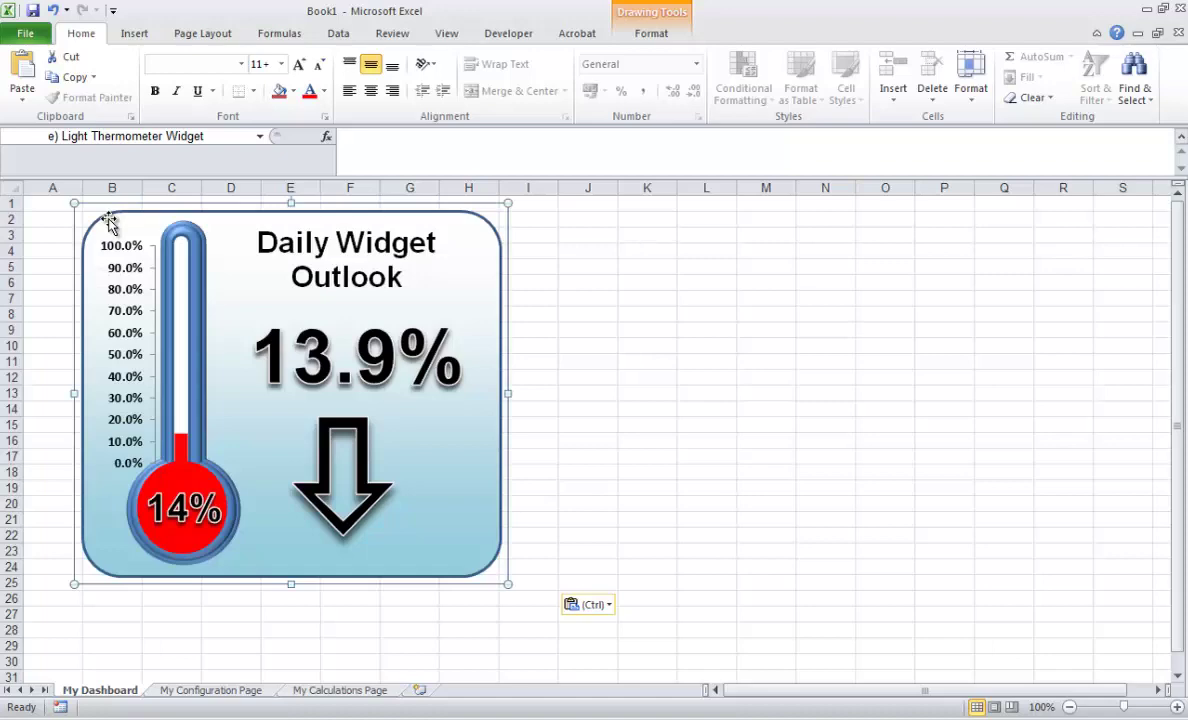
{"action": "left_click", "coordinate": [57, 280]}
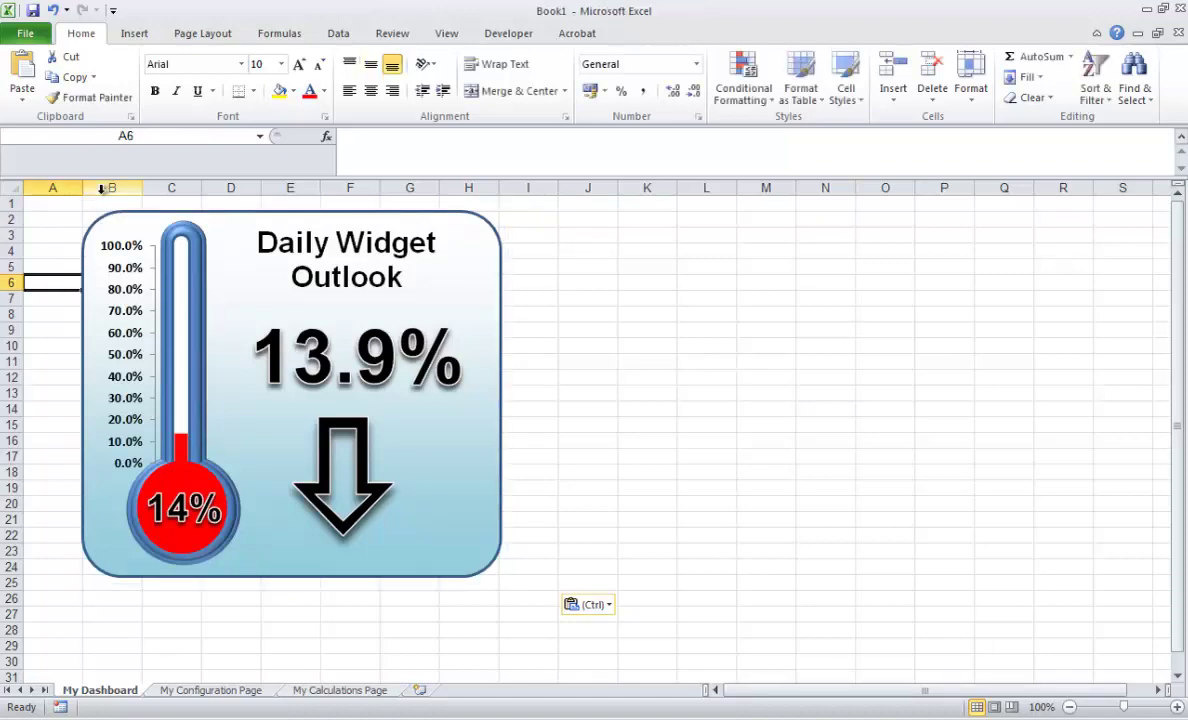
{"action": "left_click_drag", "start_coordinate": [83, 188], "coordinate": [43, 188]}
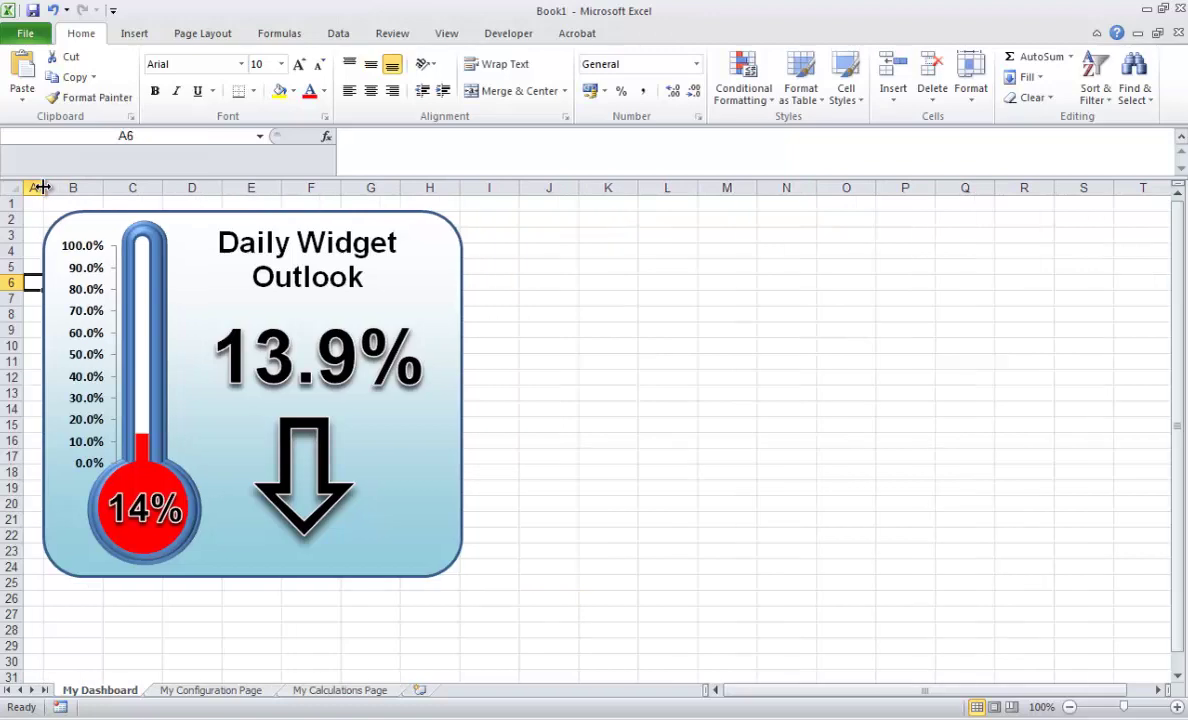
{"action": "left_click", "coordinate": [613, 415]}
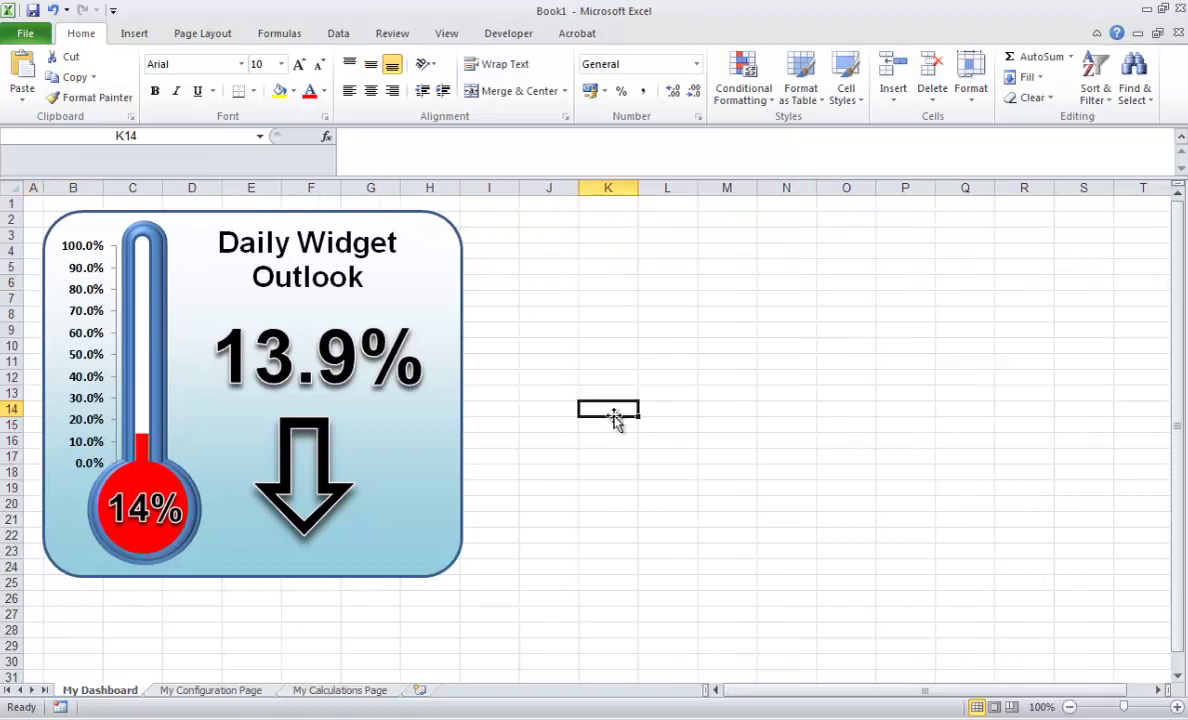
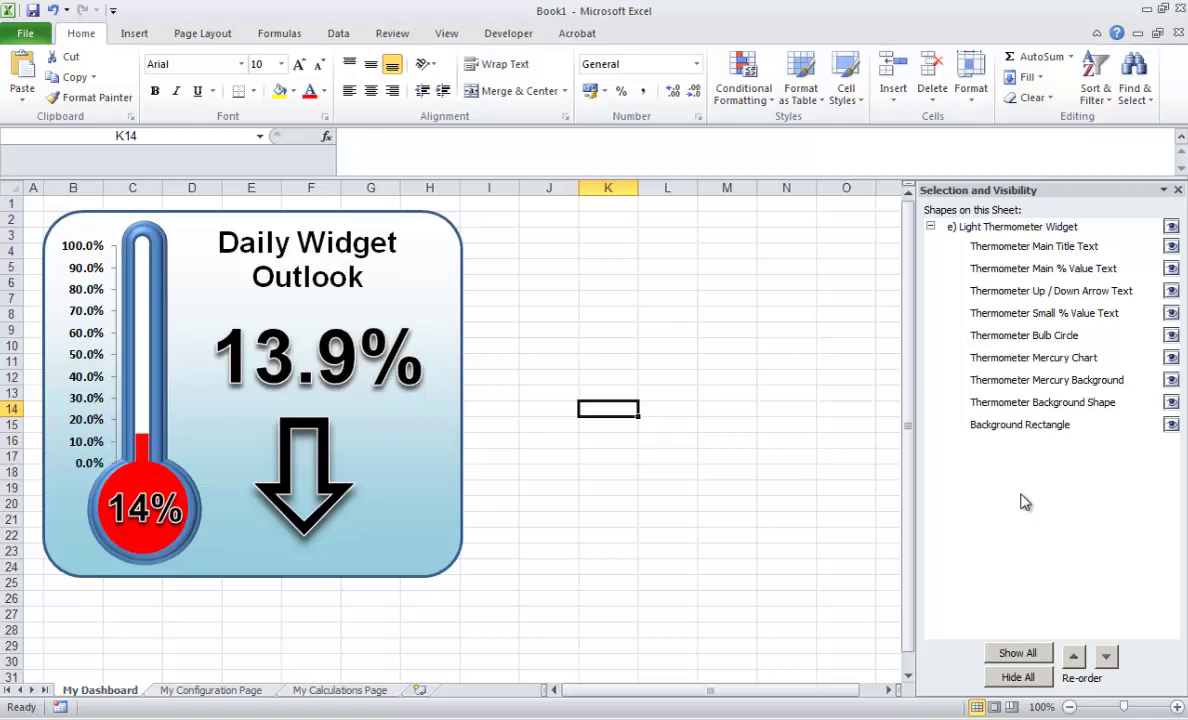
Step: Try ungrouping the light thermometer widget into its separate shapes, and undo the ungrouping
{"action": "left_click", "coordinate": [445, 400]}
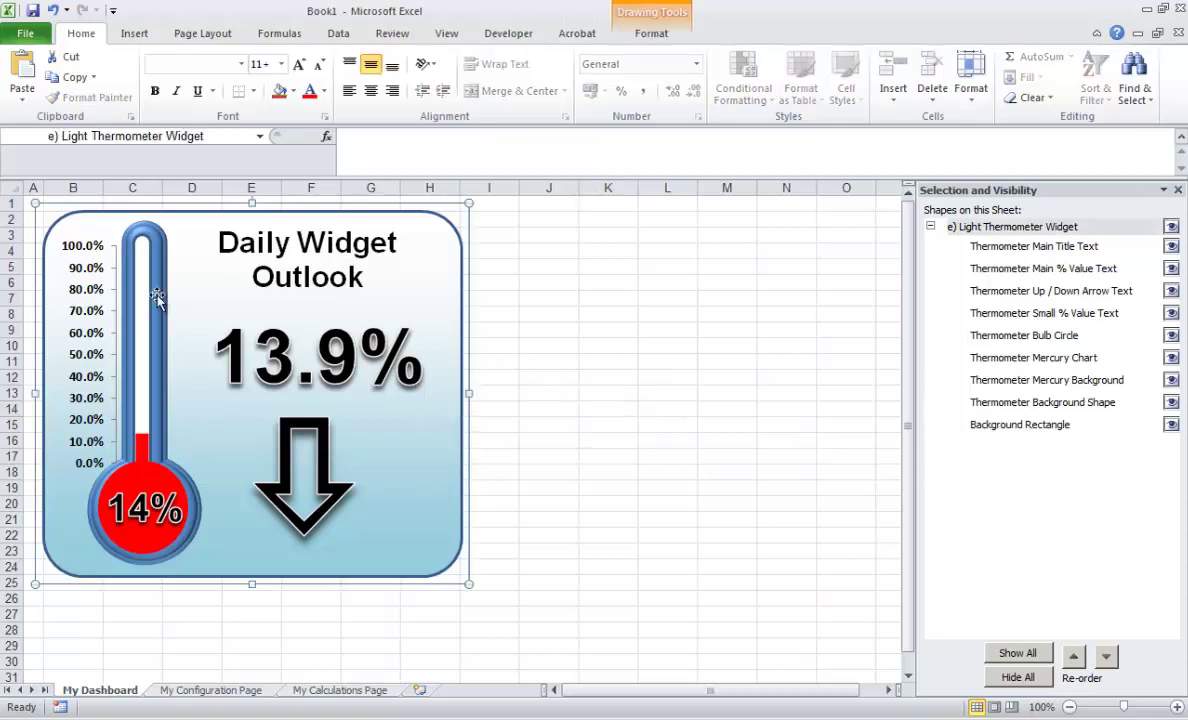
{"action": "right_click", "coordinate": [460, 279]}
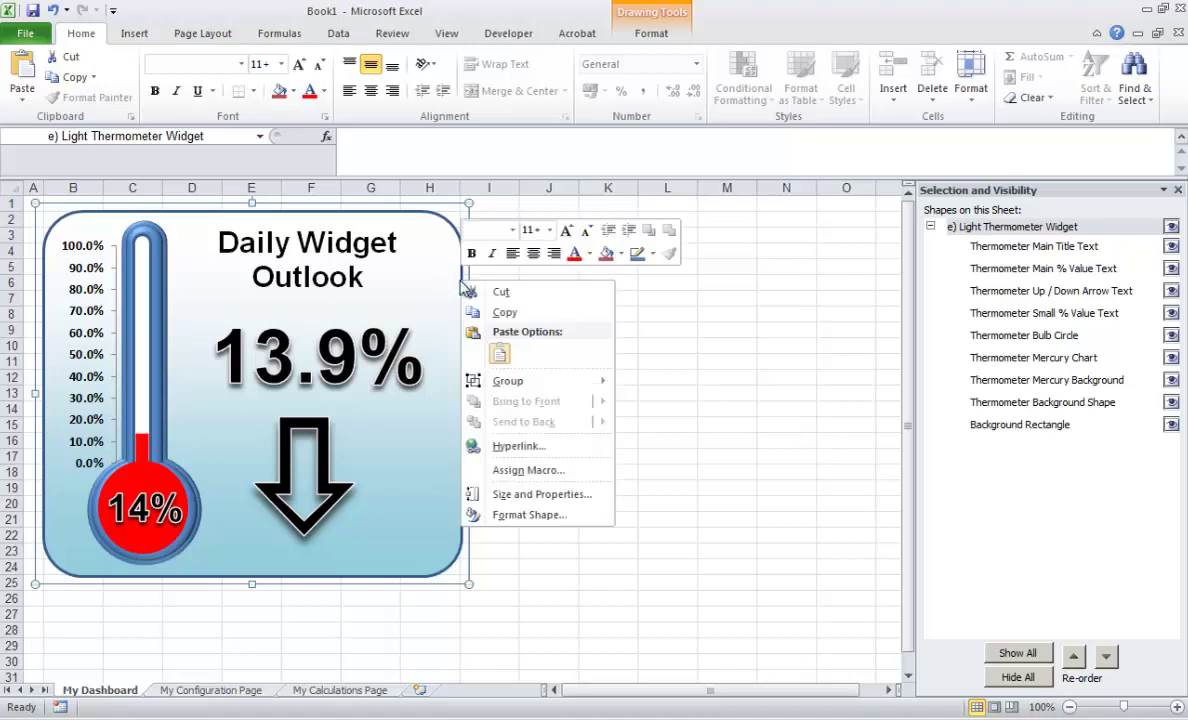
{"action": "mouse_move", "coordinate": [548, 388]}
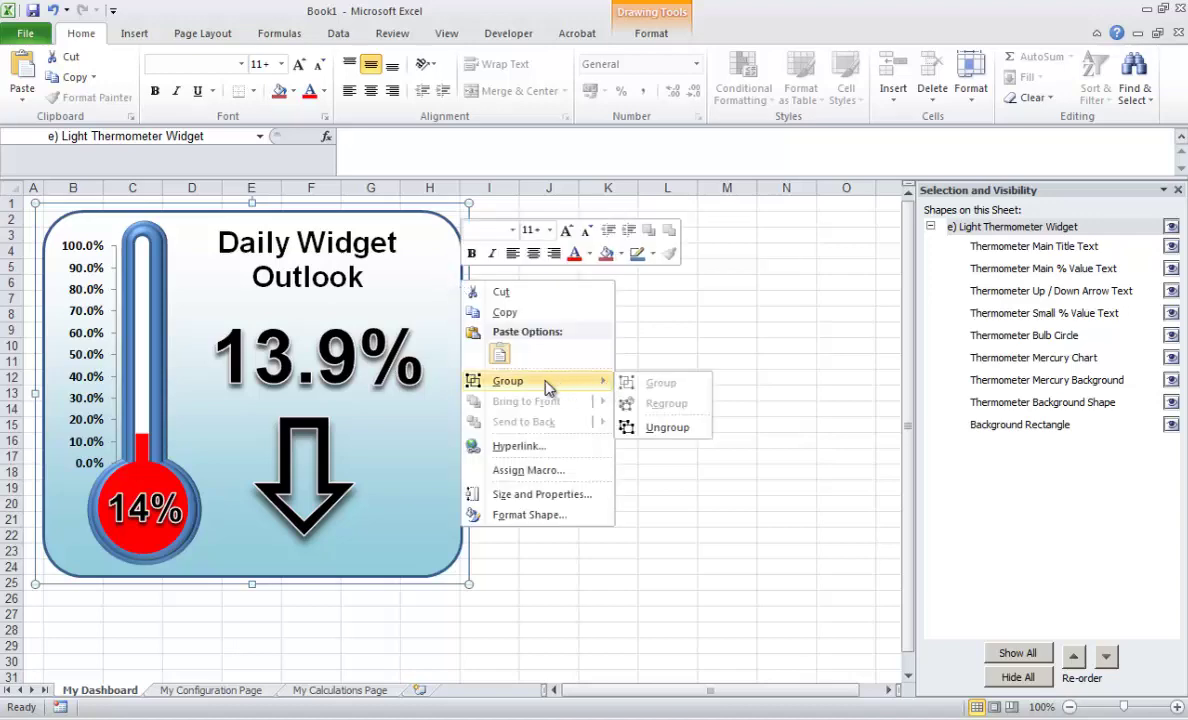
{"action": "left_click", "coordinate": [674, 429]}
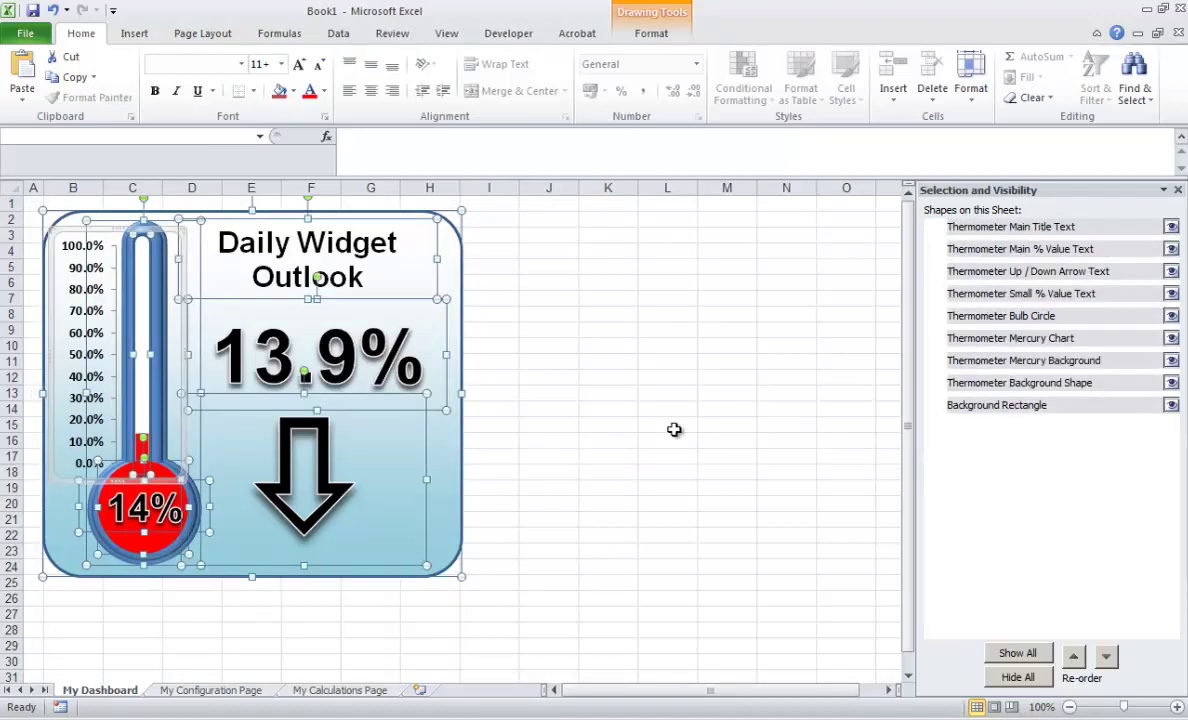
{"action": "key", "text": "ctrl+z"}
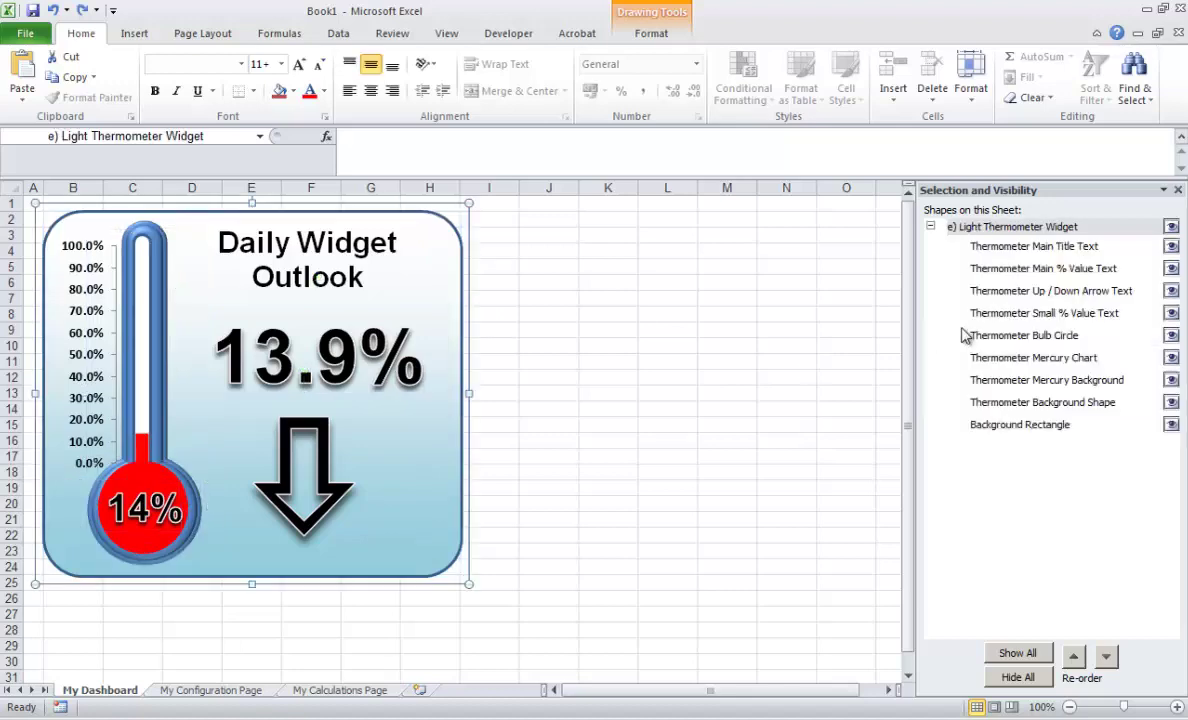
Step: Inspect the widget's title and main value text shapes, and move the Thermometer Bulb Circle out beside the widget background over columns I and J
{"action": "left_click", "coordinate": [1018, 250]}
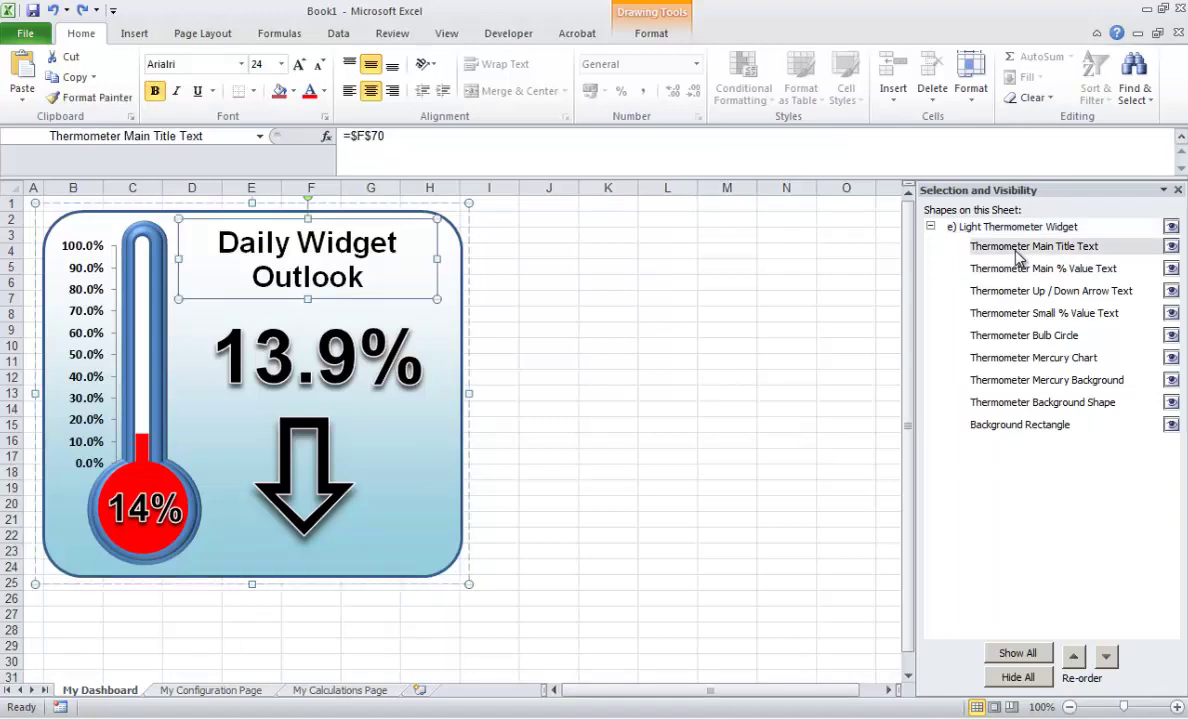
{"action": "left_click", "coordinate": [1008, 272]}
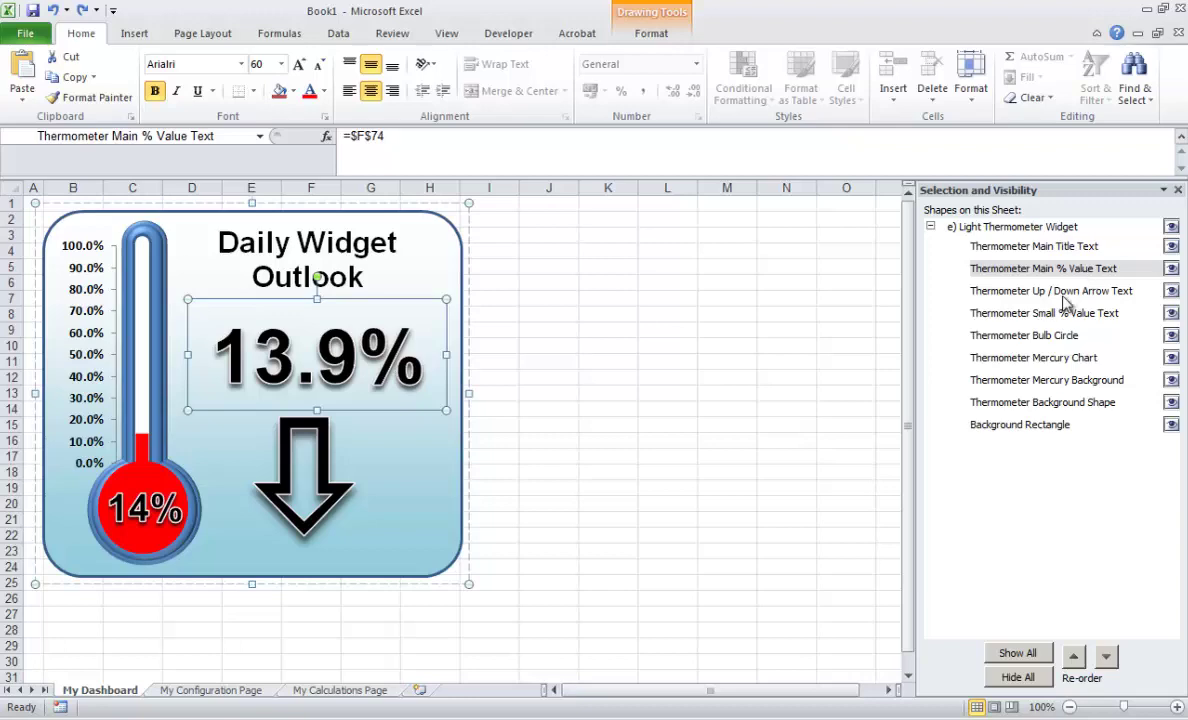
{"action": "left_click", "coordinate": [1023, 340]}
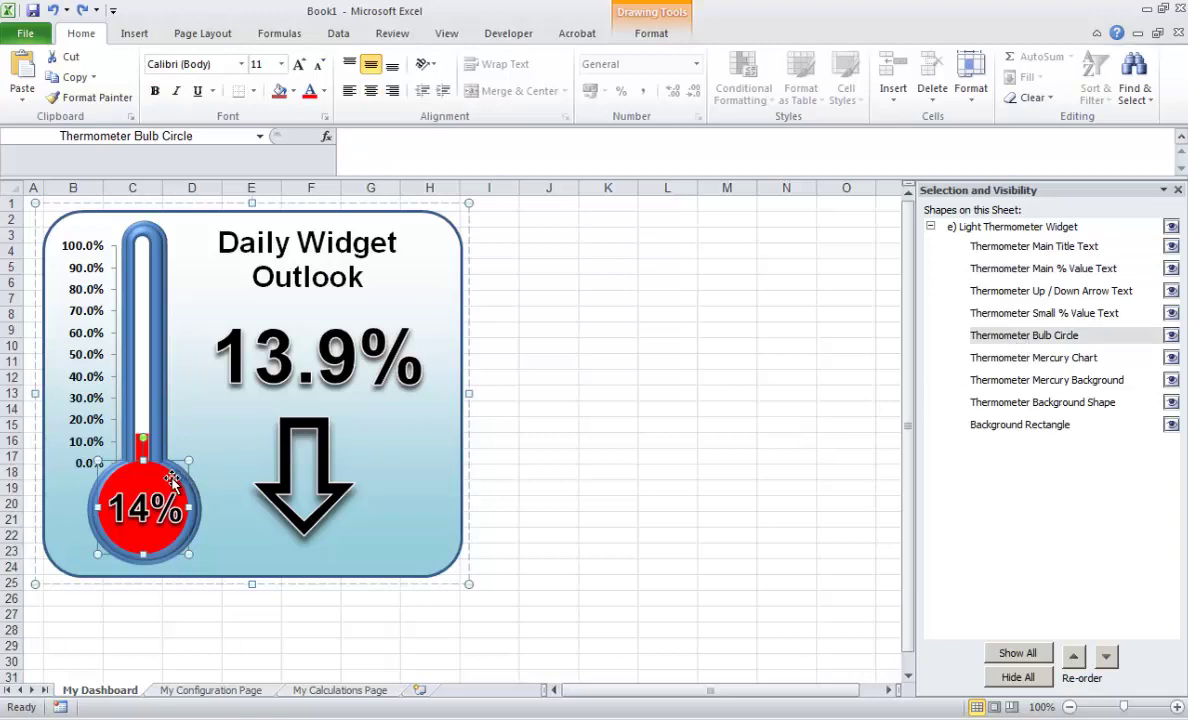
{"action": "left_click_drag", "start_coordinate": [165, 450], "coordinate": [542, 446]}
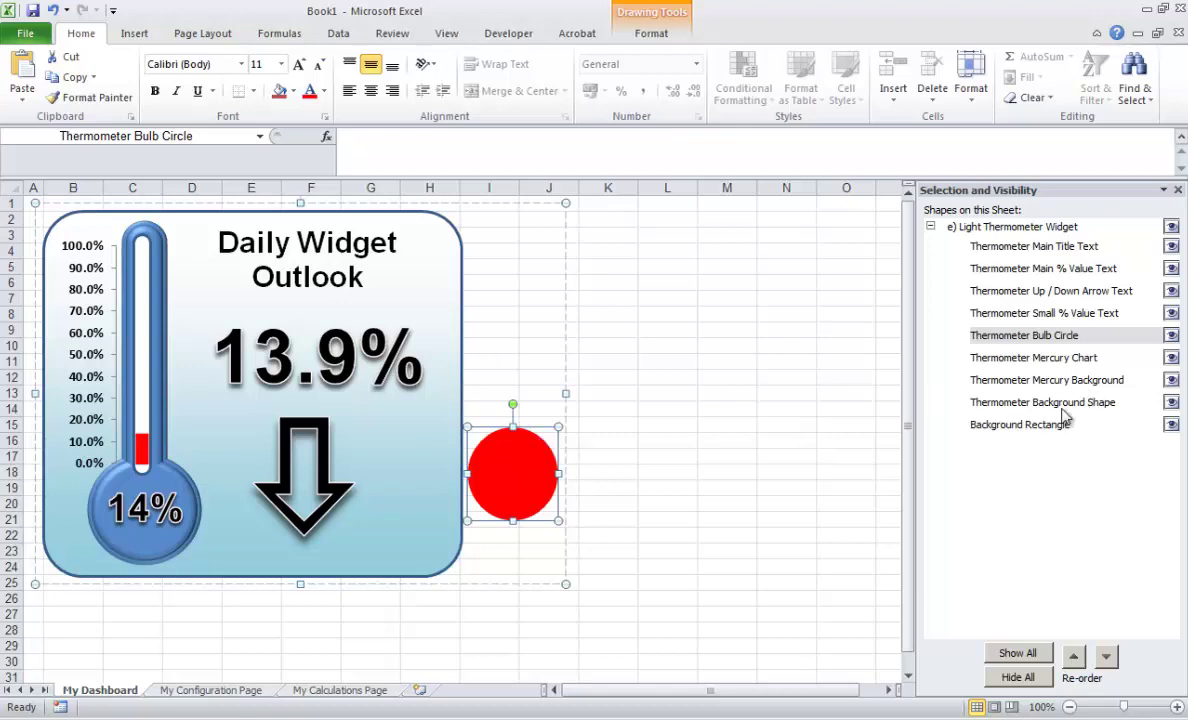
Step: Try moving the Thermometer Mercury Chart out of the widget, and undo the moves of both the chart and the bulb circle
{"action": "left_click", "coordinate": [1022, 362]}
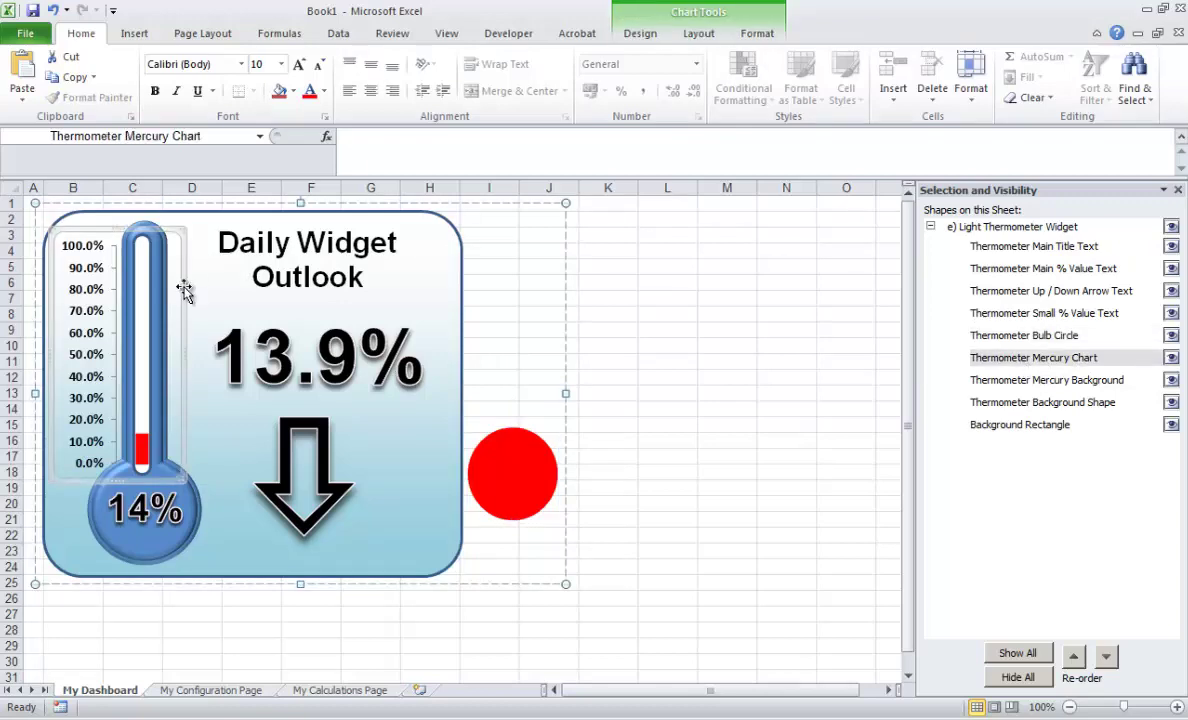
{"action": "left_click_drag", "start_coordinate": [183, 286], "coordinate": [549, 267]}
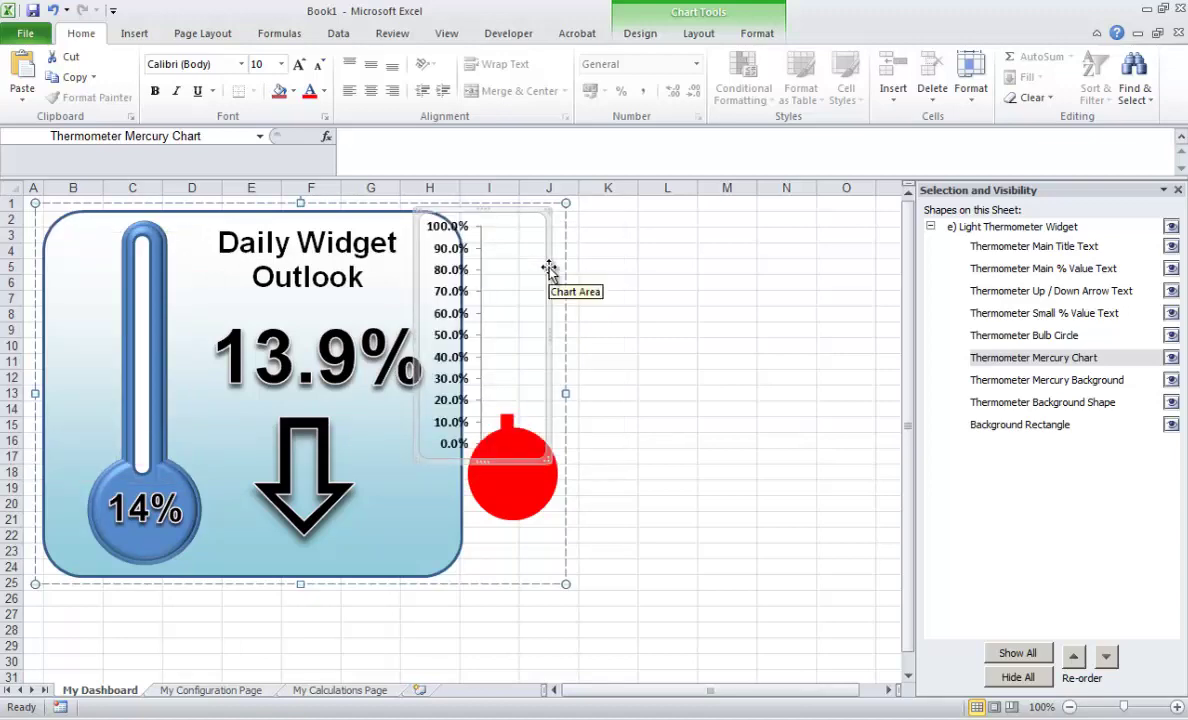
{"action": "left_click_drag", "start_coordinate": [549, 267], "coordinate": [754, 279]}
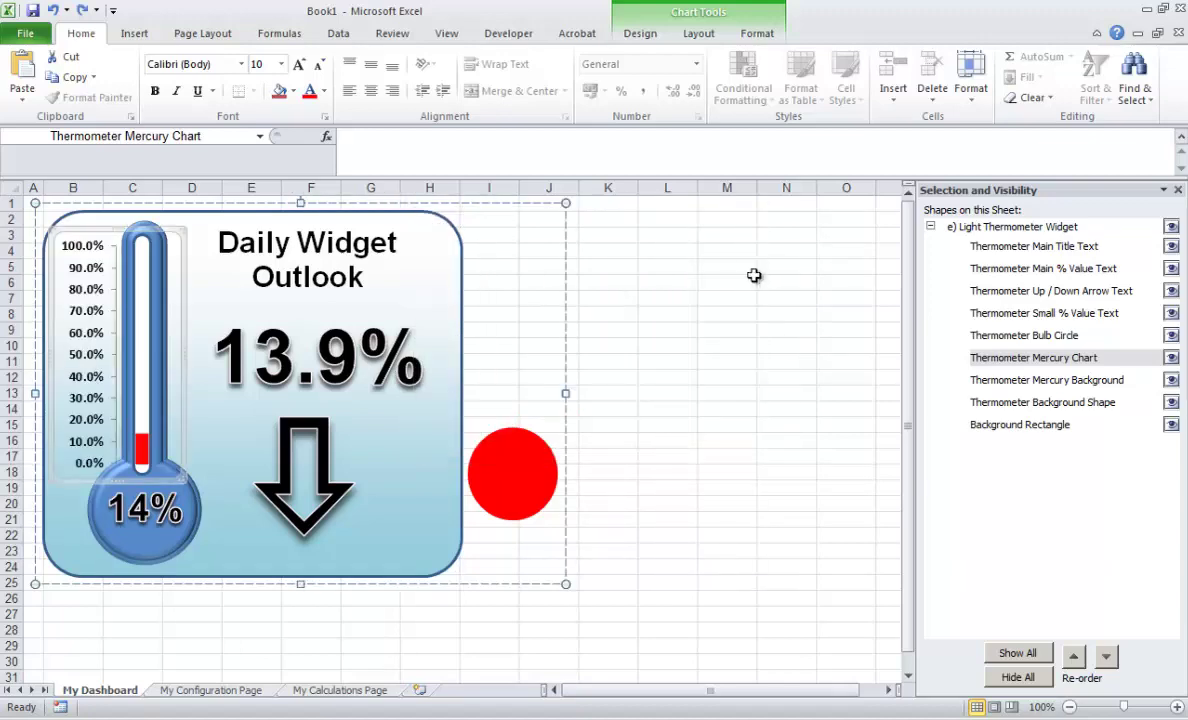
{"action": "left_click", "coordinate": [720, 328]}
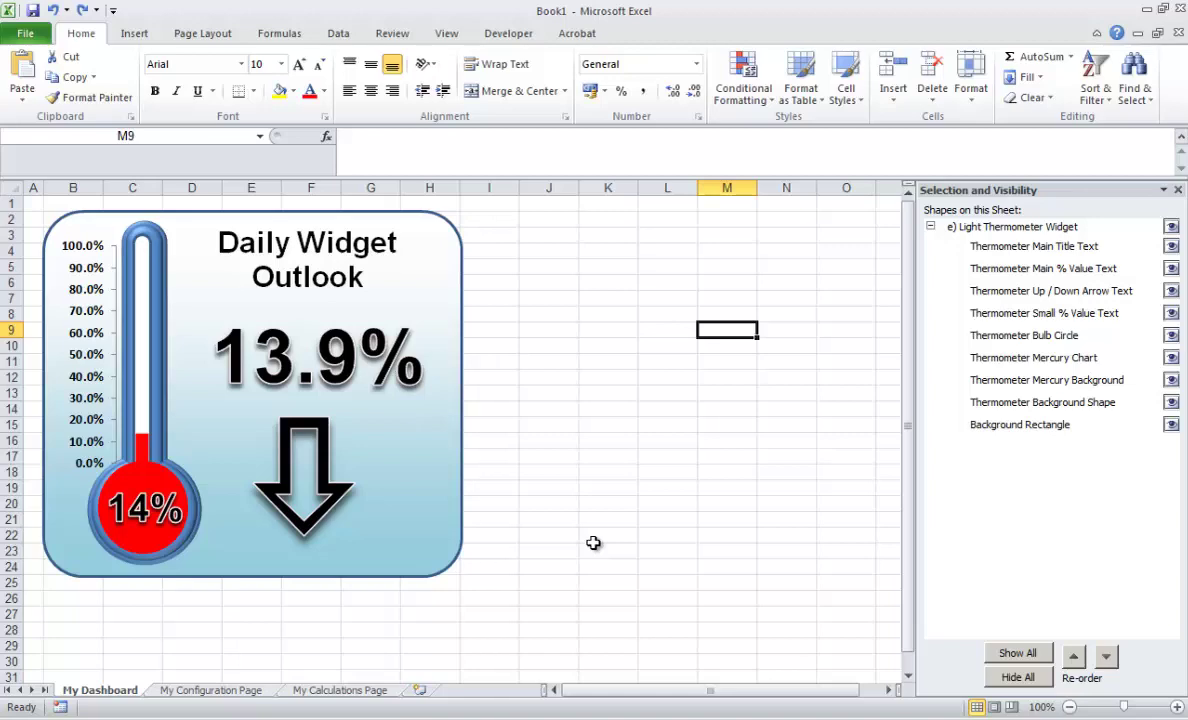
Step: Switch to the ExcelDashboardWidgets workbook and copy the section E thermometer widget configuration data block, A66:L80, from Widgets Showcase
{"action": "key", "text": "alt+Tab"}
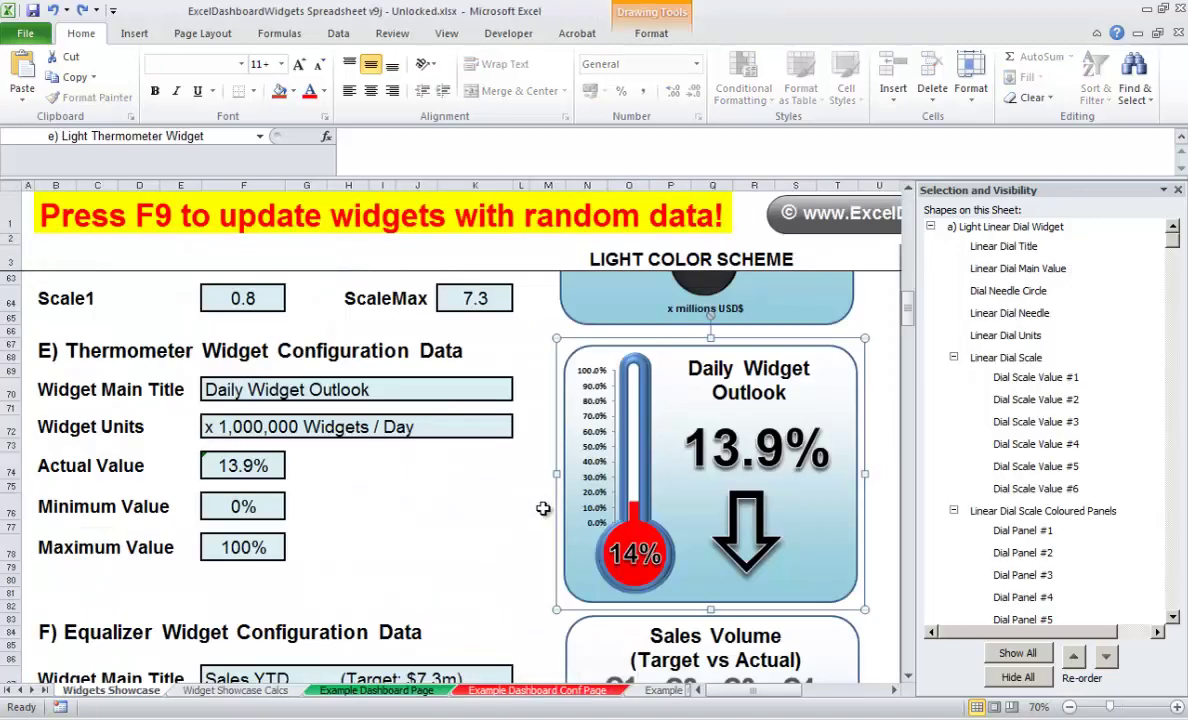
{"action": "left_click_drag", "start_coordinate": [522, 585], "coordinate": [34, 332]}
{"action": "key", "text": "ctrl+c"}
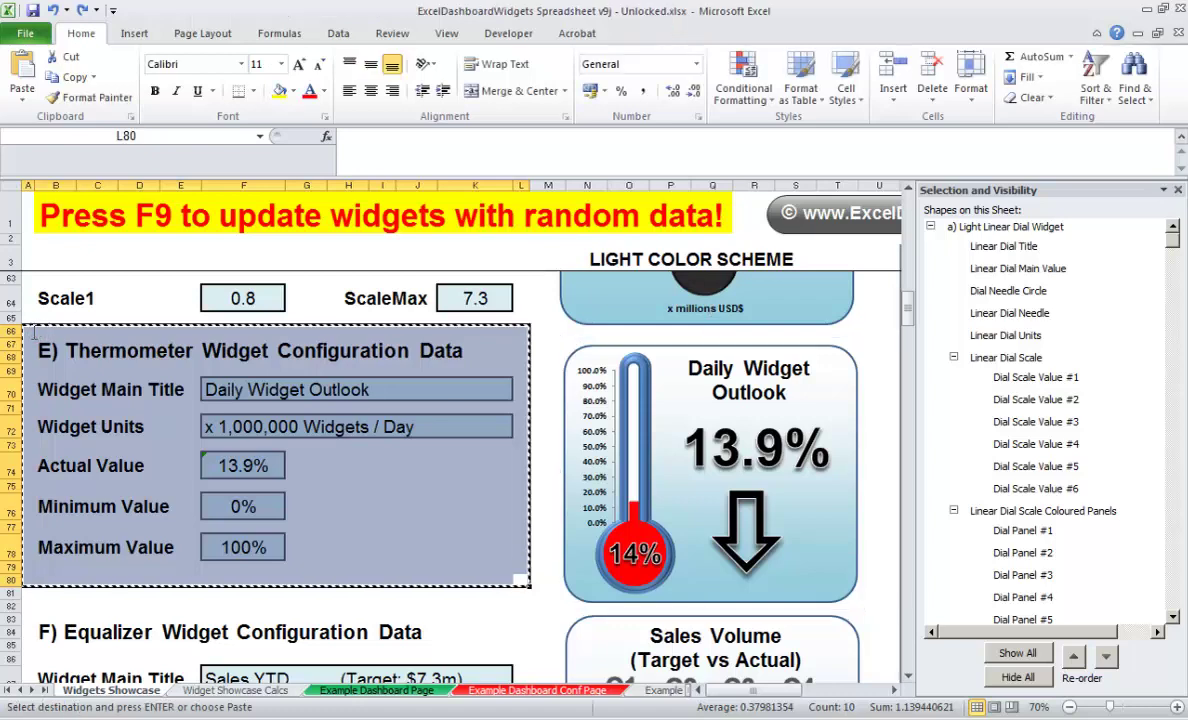
Step: Switch back to Book1 and paste the thermometer configuration block at cell B2 of My Configuration Page
{"action": "key", "text": "alt+Tab"}
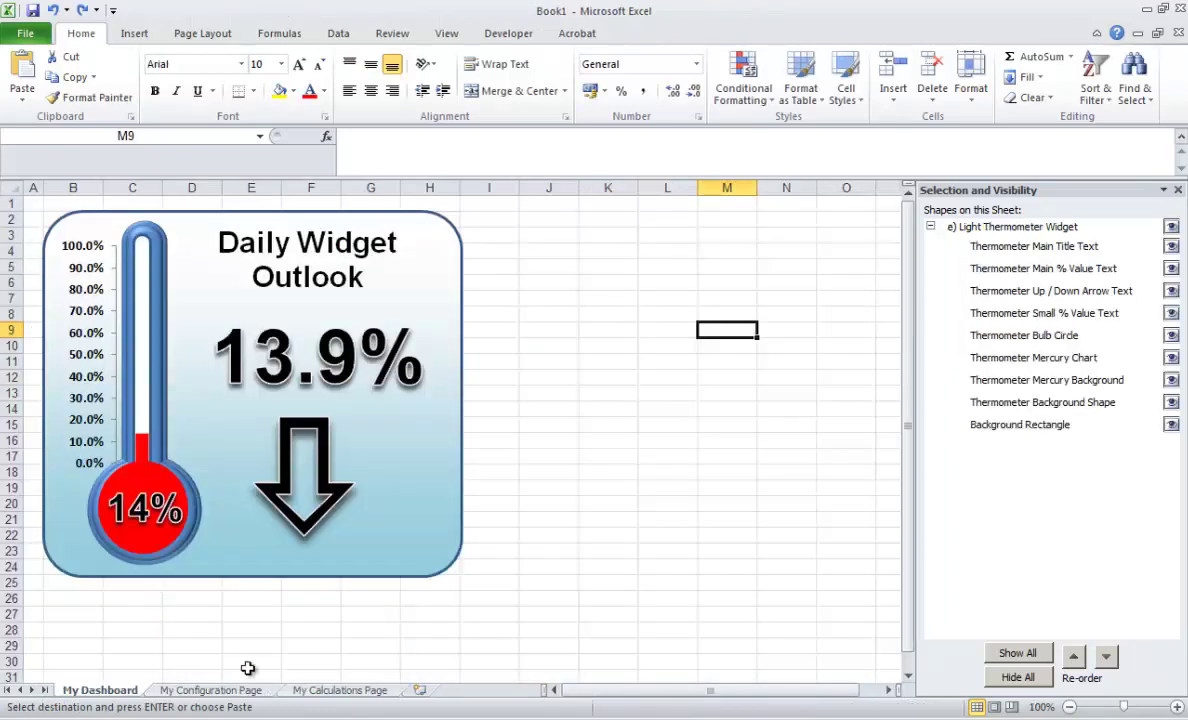
{"action": "left_click", "coordinate": [212, 690]}
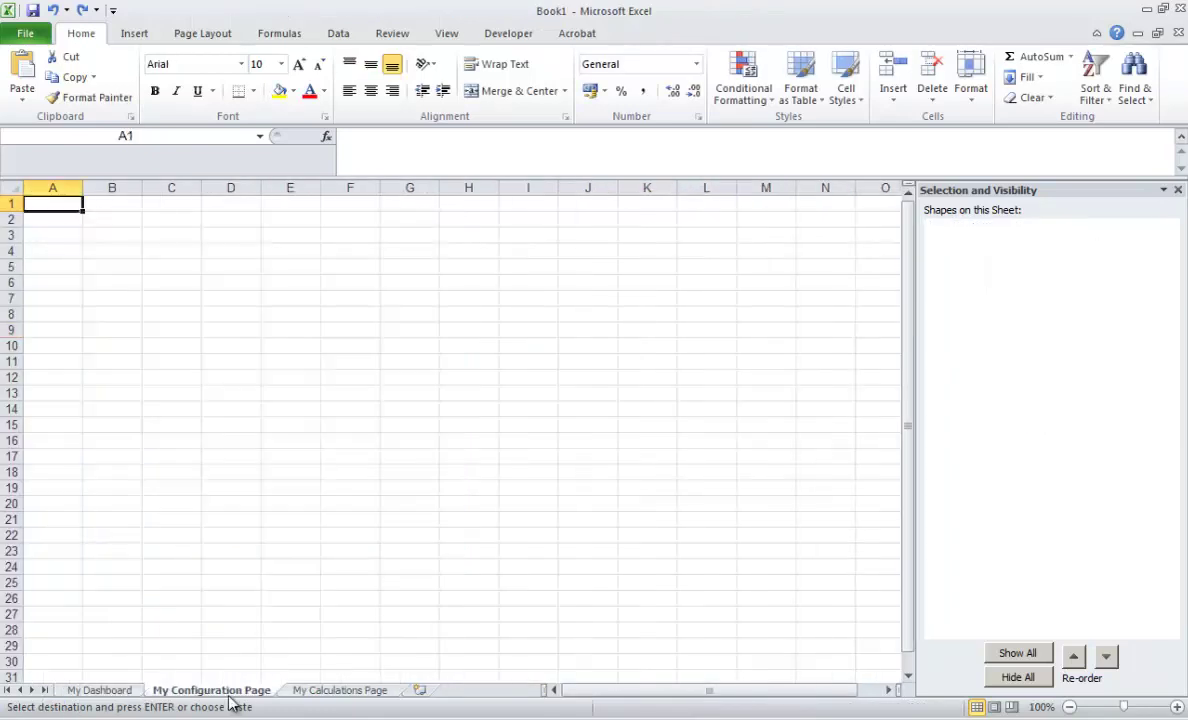
{"action": "left_click", "coordinate": [100, 227]}
{"action": "key", "text": "ctrl+v"}
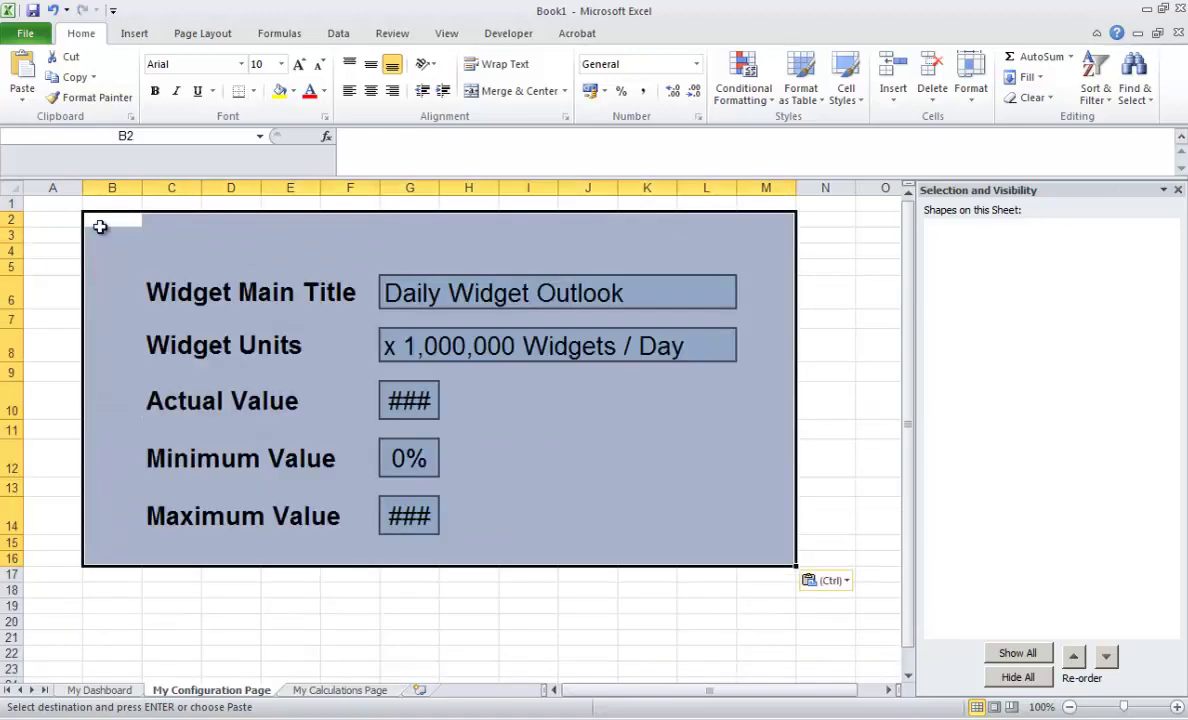
Step: Narrow column A to a slim margin and widen column G so the Actual and Maximum Value percentages fit
{"action": "left_click", "coordinate": [53, 265]}
{"action": "left_click_drag", "start_coordinate": [82, 188], "coordinate": [41, 188]}
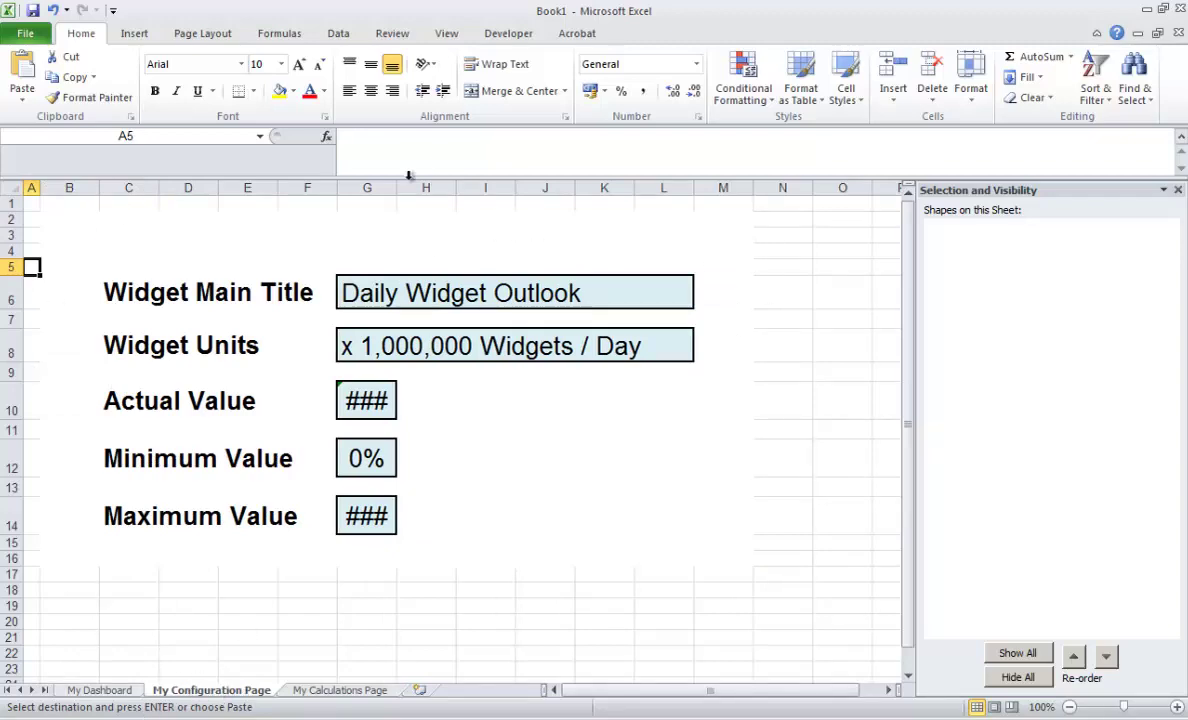
{"action": "left_click_drag", "start_coordinate": [396, 188], "coordinate": [430, 188]}
{"action": "left_click", "coordinate": [622, 561]}
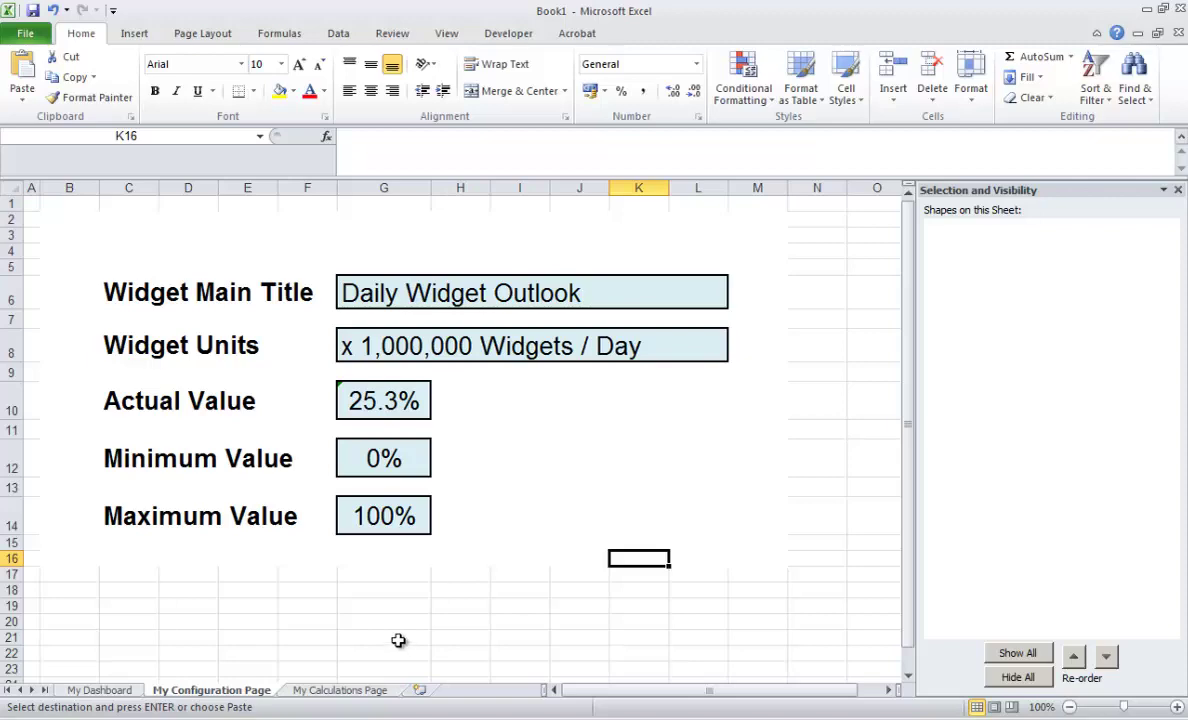
Step: Switch to the ExcelDashboardWidgets workbook and copy the whole E) Thermometer Widget calculation block from the Widget Showcase Calcs sheet
{"action": "key", "text": "alt+Tab"}
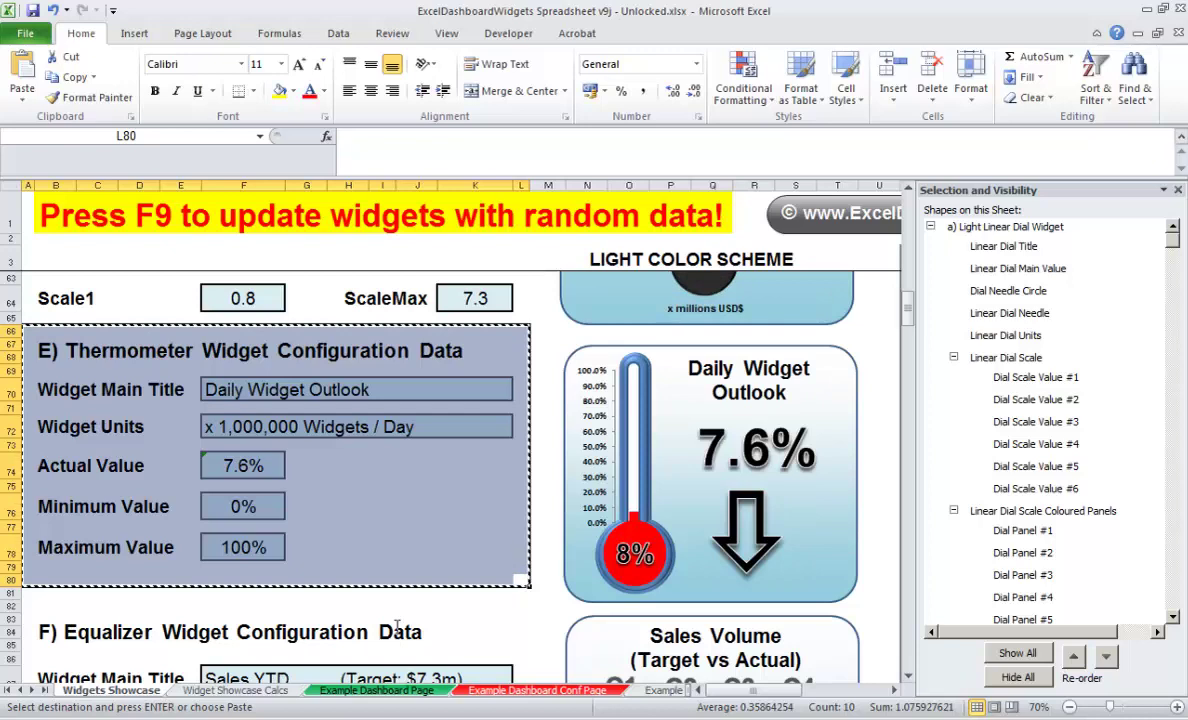
{"action": "left_click", "coordinate": [517, 623]}
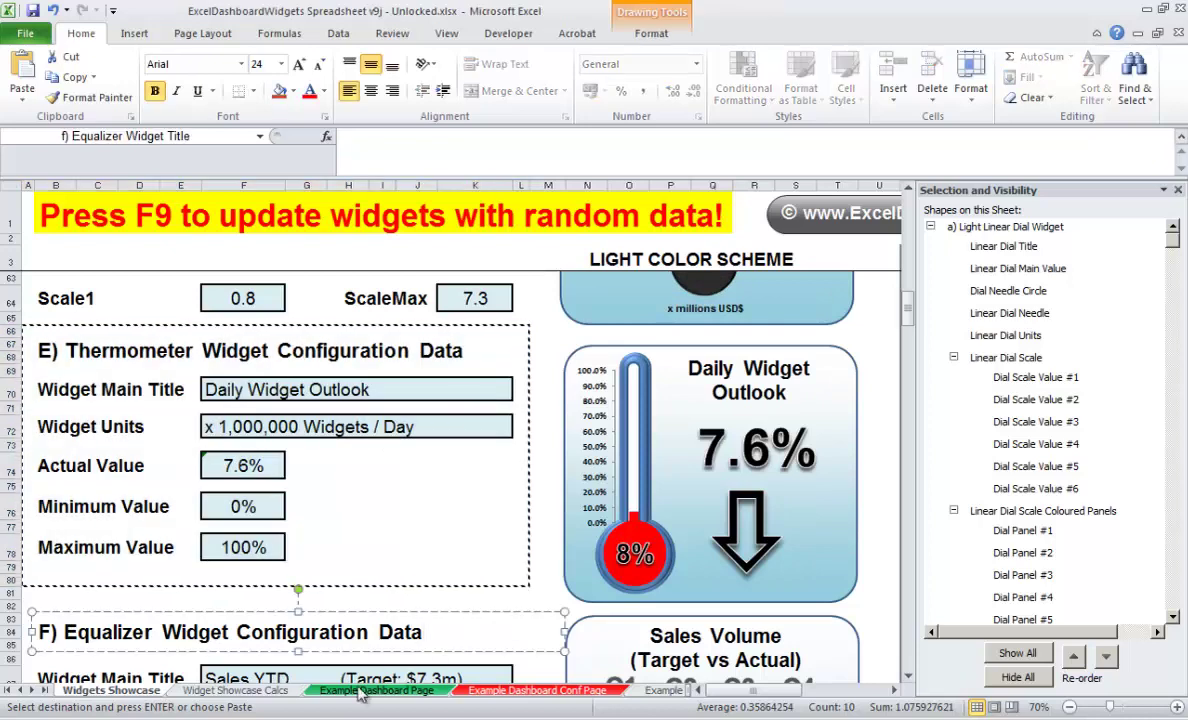
{"action": "left_click", "coordinate": [240, 690]}
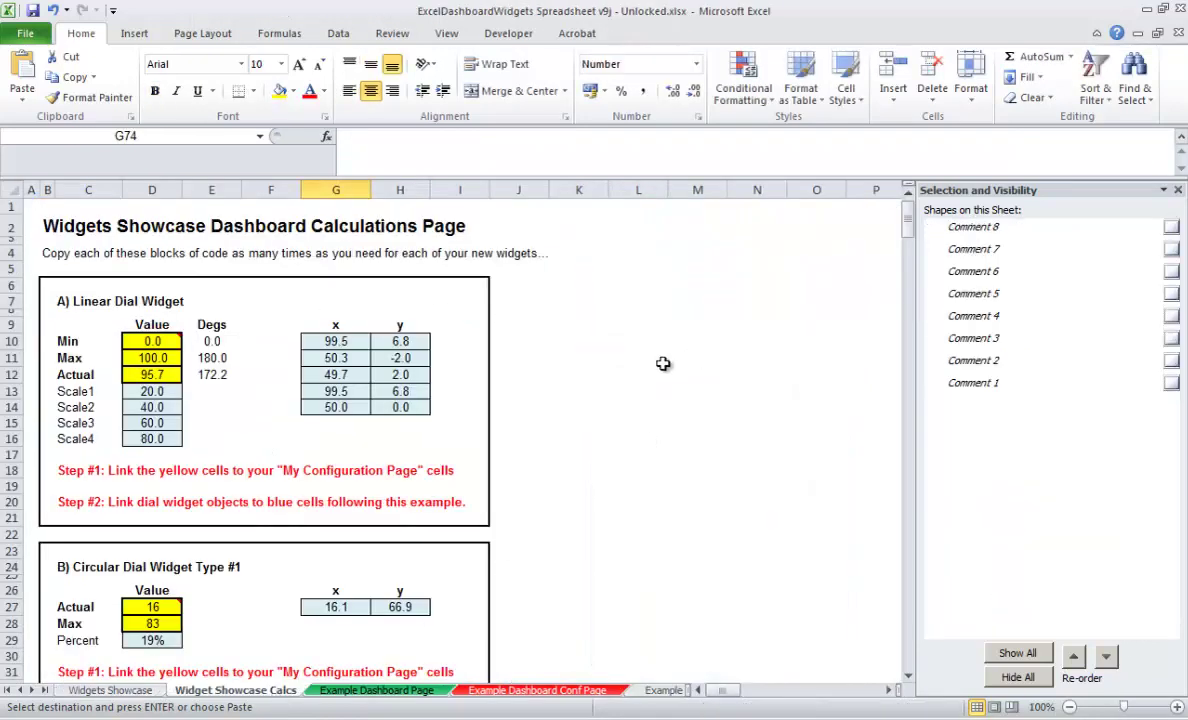
{"action": "left_click_drag", "start_coordinate": [908, 224], "coordinate": [913, 250]}
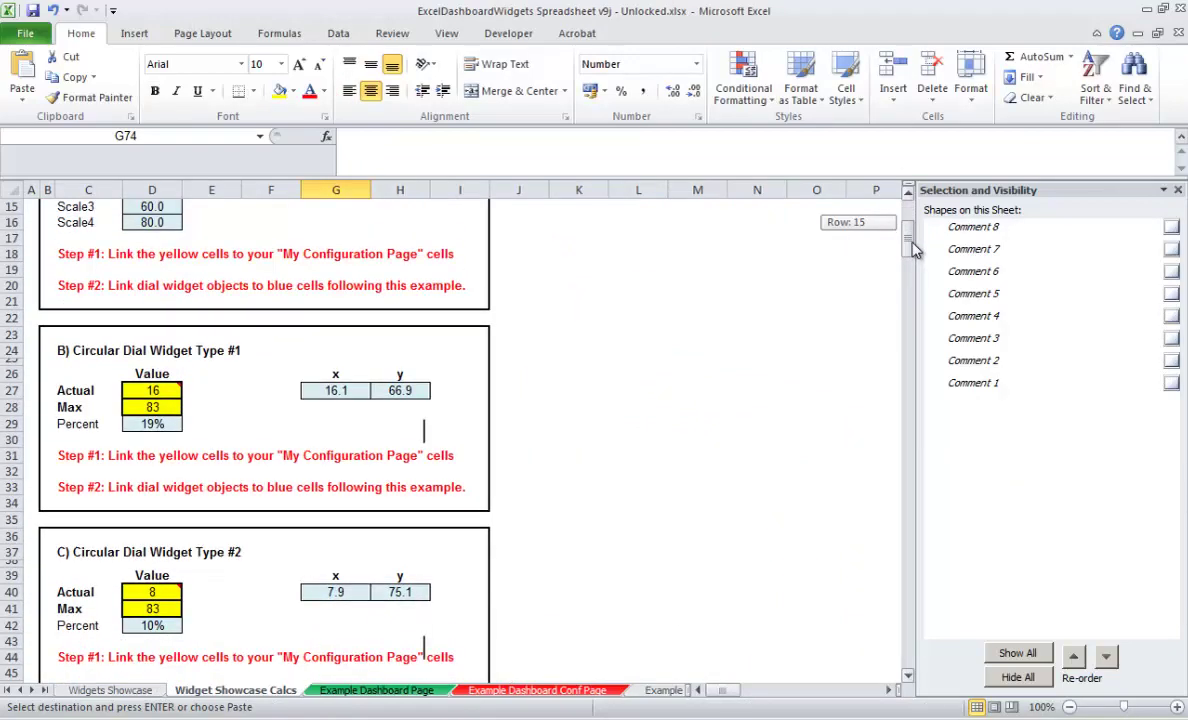
{"action": "left_click_drag", "start_coordinate": [913, 250], "coordinate": [913, 305]}
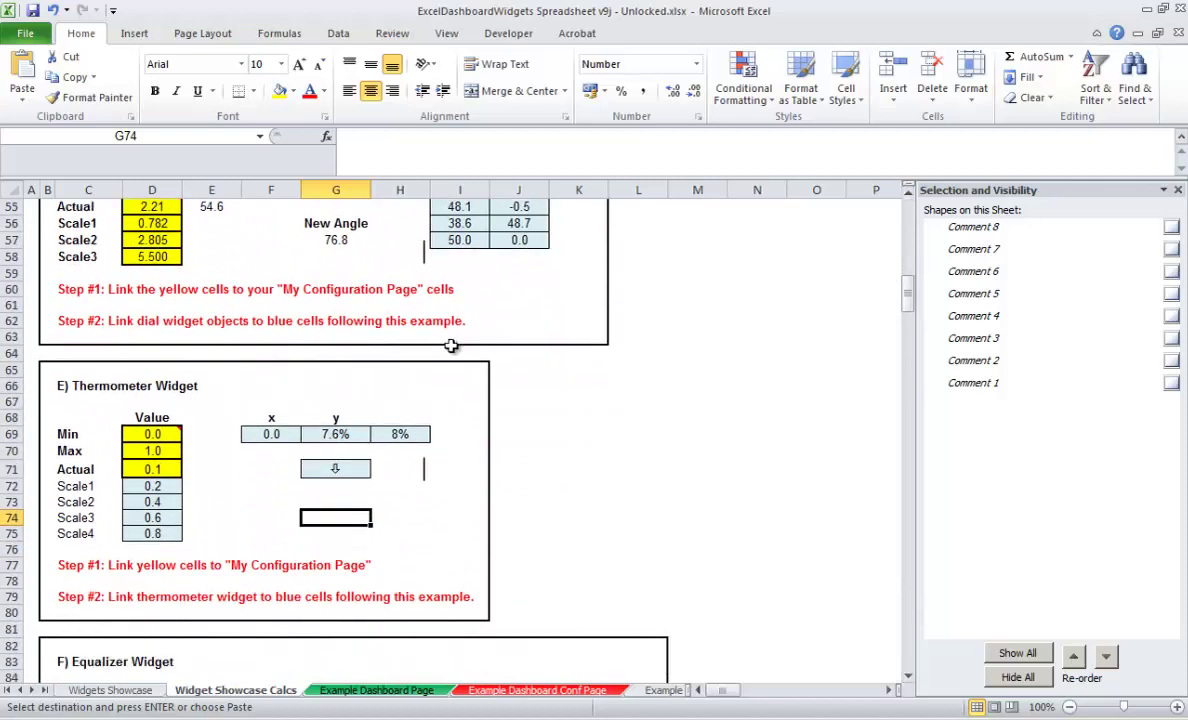
{"action": "left_click", "coordinate": [47, 370]}
{"action": "left_click_drag", "start_coordinate": [47, 370], "coordinate": [470, 608]}
Step: Switch back to Book1 and paste the thermometer calculation block at cell B2 of My Calculations Page
{"action": "key", "text": "ctrl+Tab"}
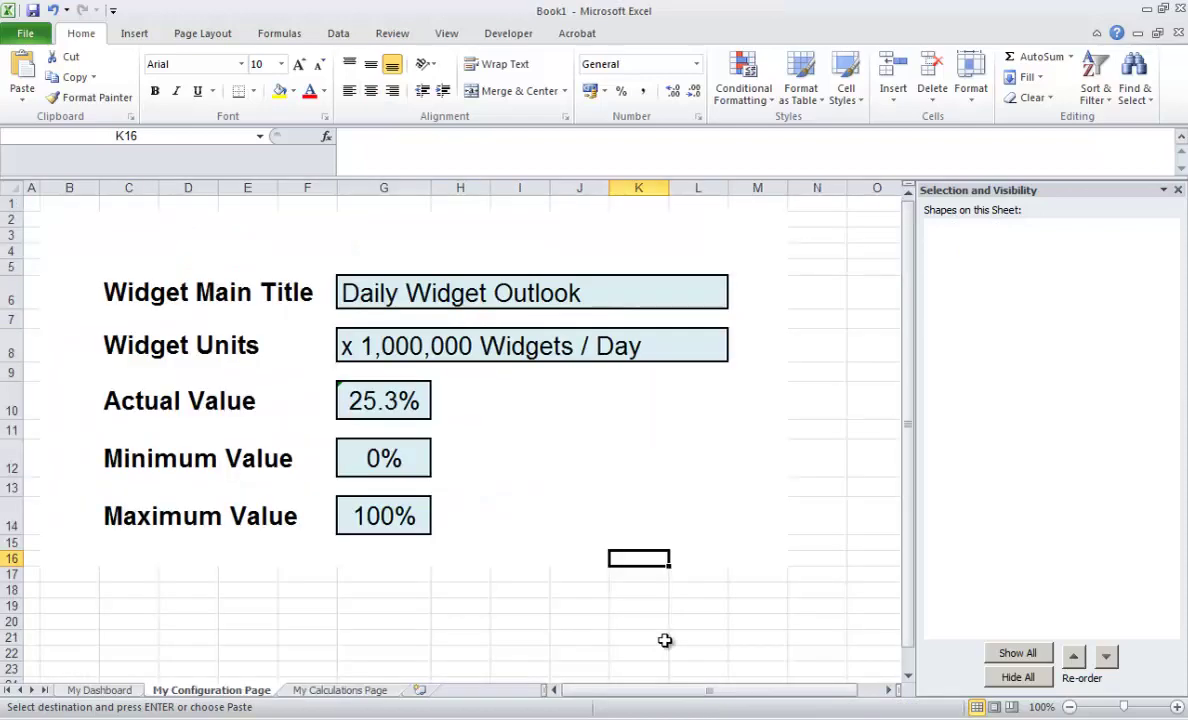
{"action": "left_click", "coordinate": [365, 691]}
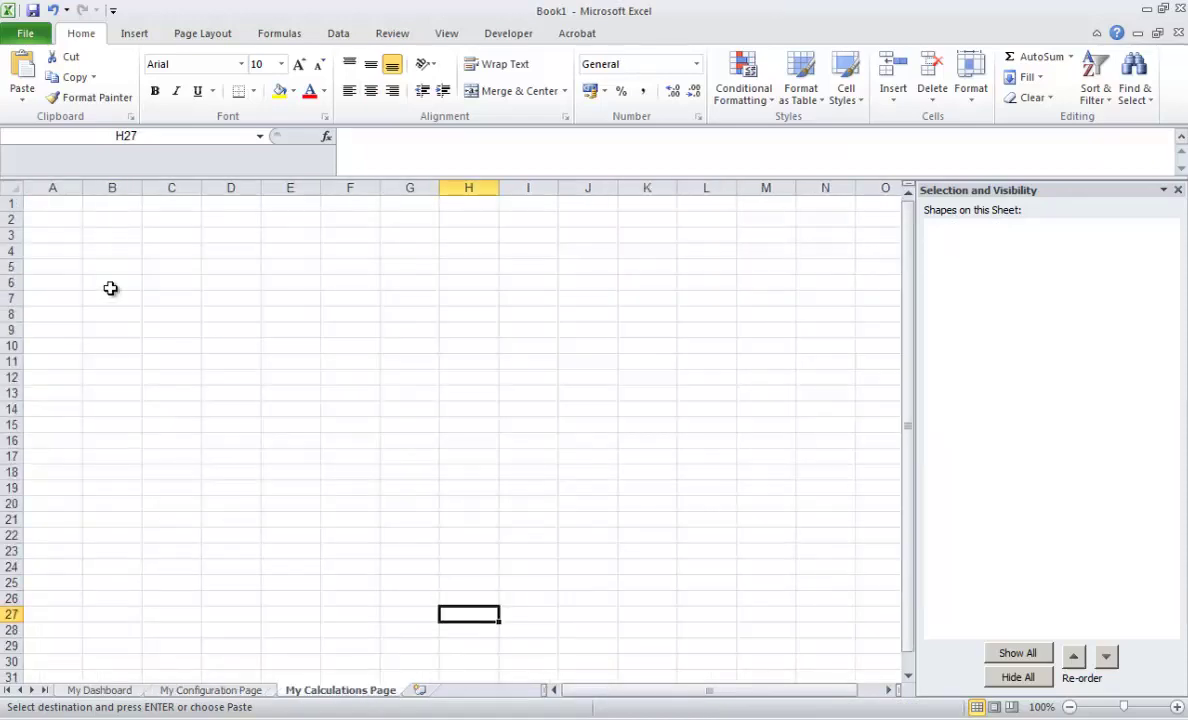
{"action": "left_click", "coordinate": [97, 230]}
{"action": "key", "text": "ctrl+v"}
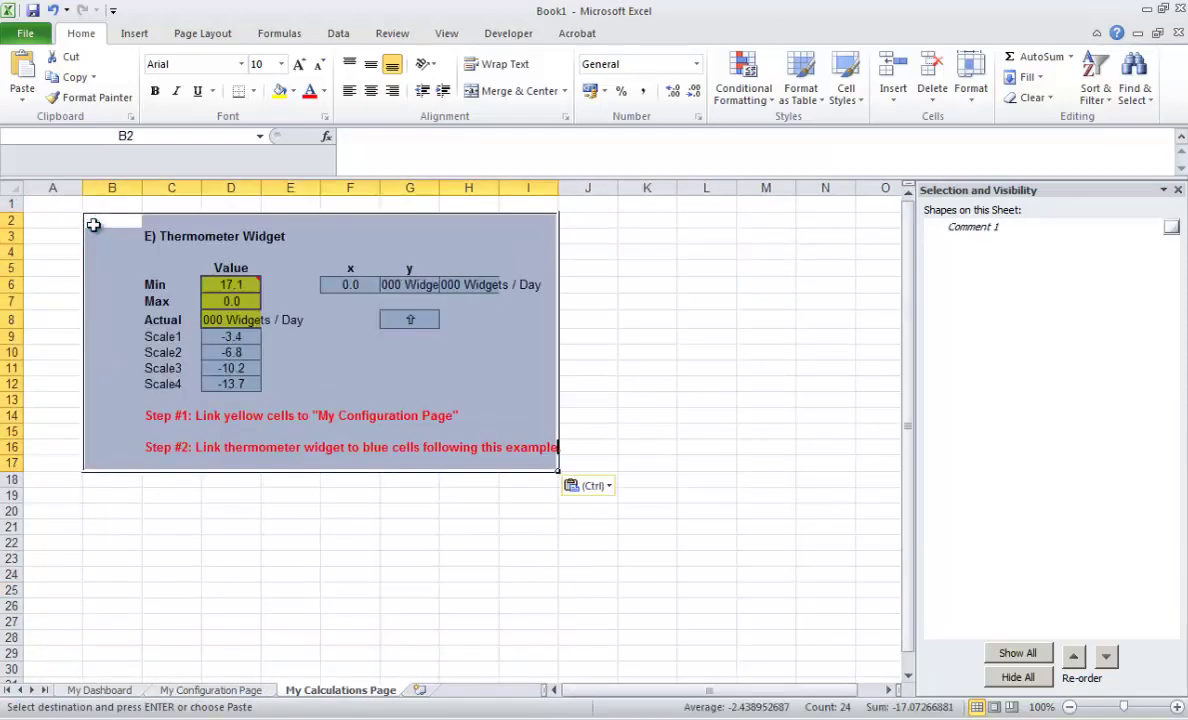
Step: Narrow columns A and B and widen column I so the Step #2 instruction text fits inside the thermometer block's border
{"action": "left_click", "coordinate": [126, 527]}
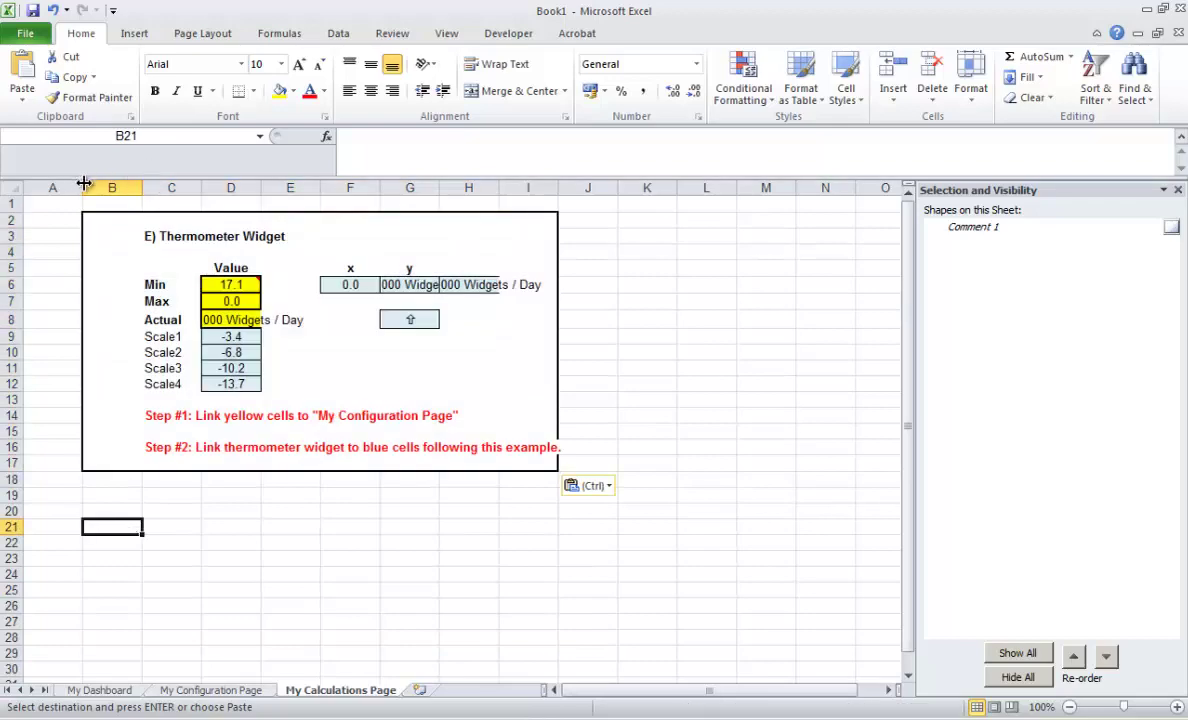
{"action": "mouse_move", "coordinate": [83, 188]}
{"action": "left_mouse_down"}
{"action": "mouse_move", "coordinate": [38, 187]}
{"action": "mouse_move", "coordinate": [81, 187]}
{"action": "mouse_move", "coordinate": [60, 187]}
{"action": "left_mouse_up"}
{"action": "left_click", "coordinate": [228, 497]}
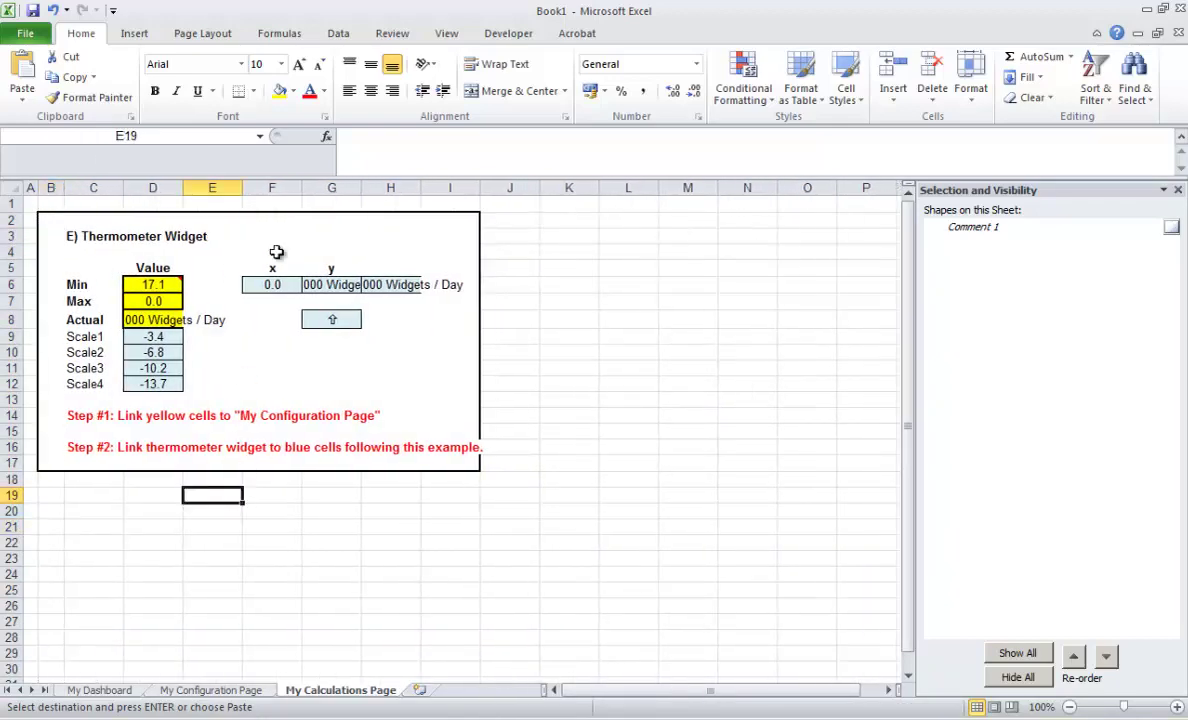
{"action": "left_click_drag", "start_coordinate": [480, 187], "coordinate": [512, 190]}
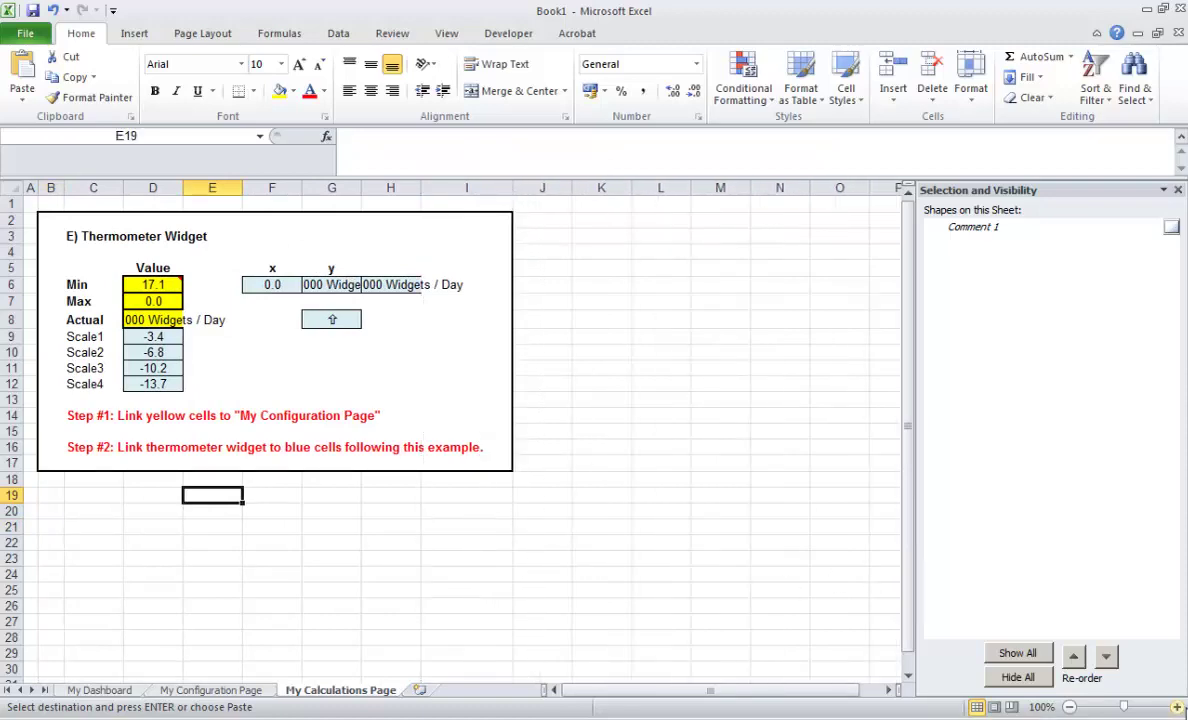
{"action": "scroll", "coordinate": [782, 595], "scroll_direction": "up", "scroll_amount": 1, "text": "ctrl"}
{"action": "left_click", "coordinate": [778, 606]}
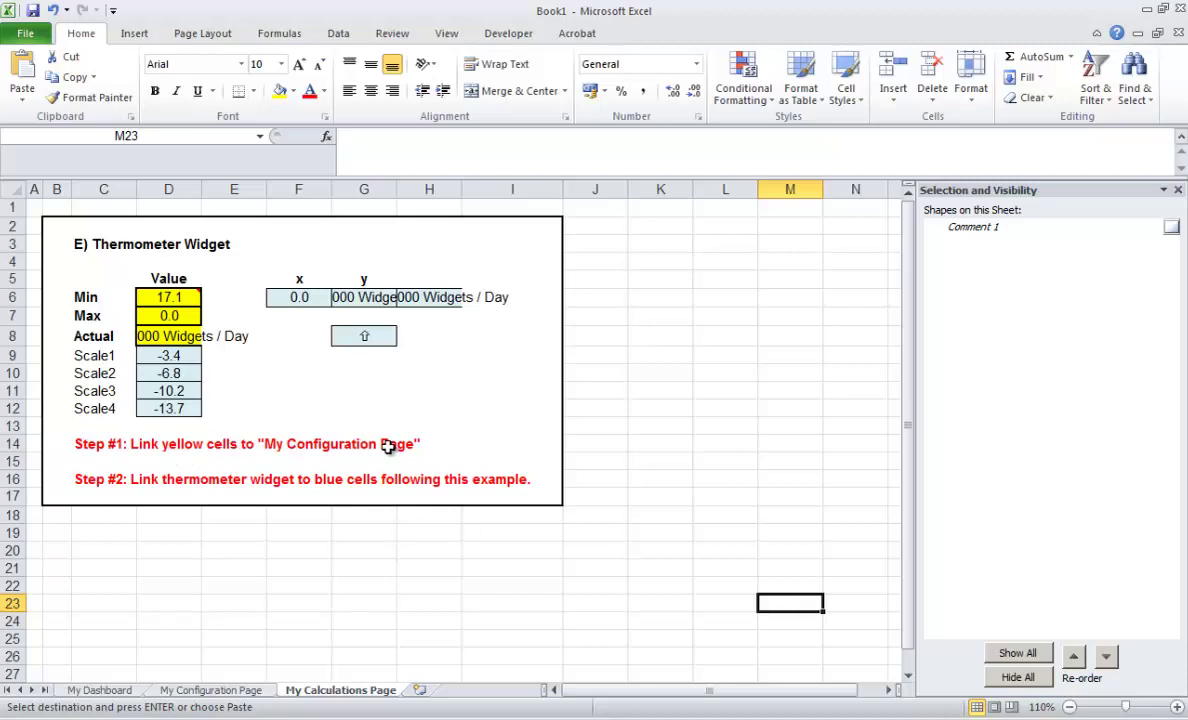
Step: Link the yellow Min cell D6 to the Minimum Value cell G12 on My Configuration Page, replacing its external workbook formula
{"action": "mouse_move", "coordinate": [160, 298]}
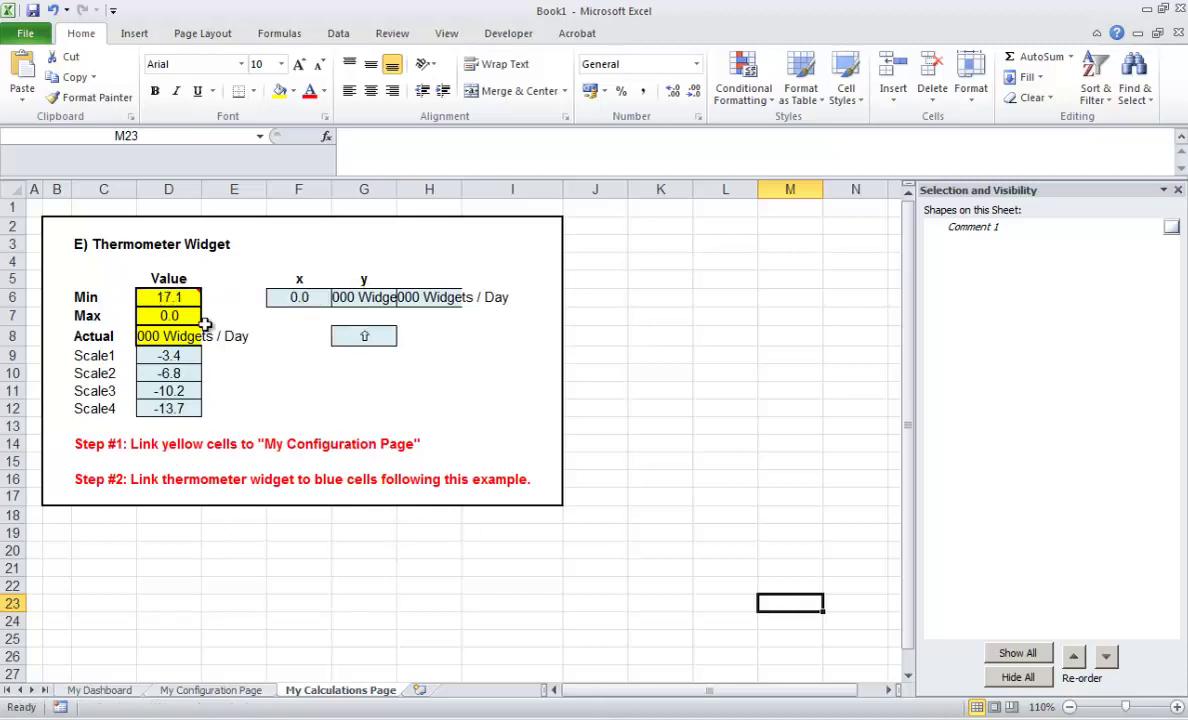
{"action": "left_click", "coordinate": [166, 297]}
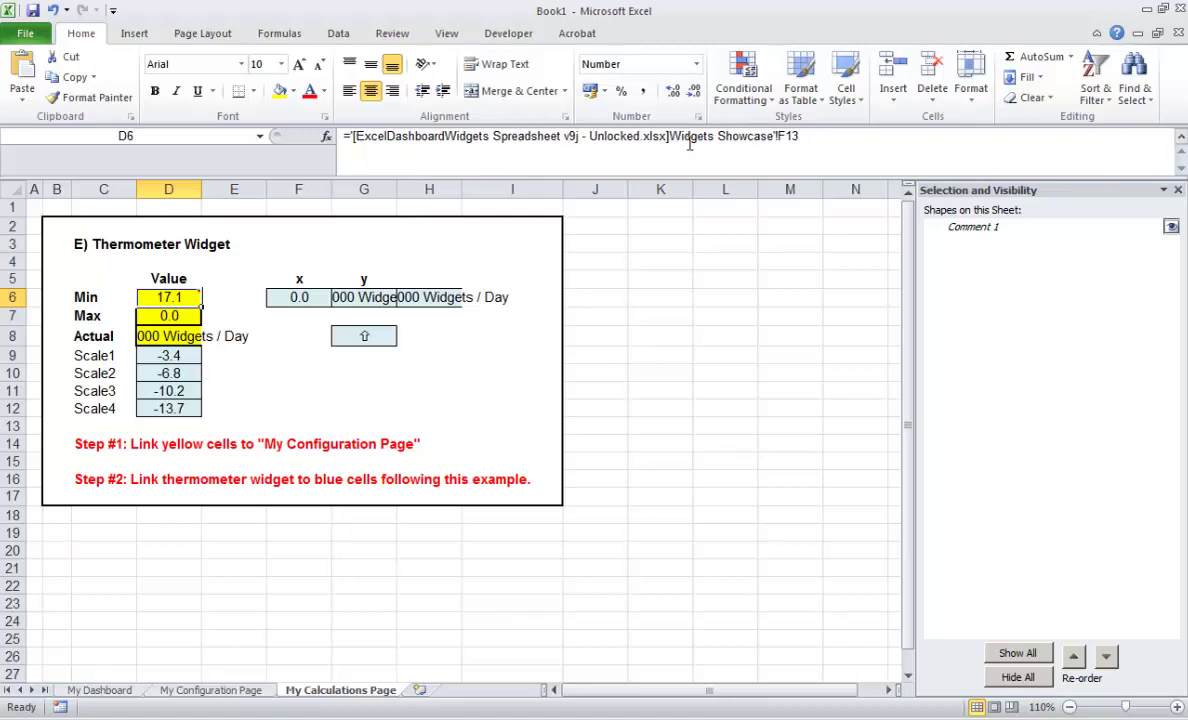
{"action": "triple_click", "coordinate": [811, 137]}
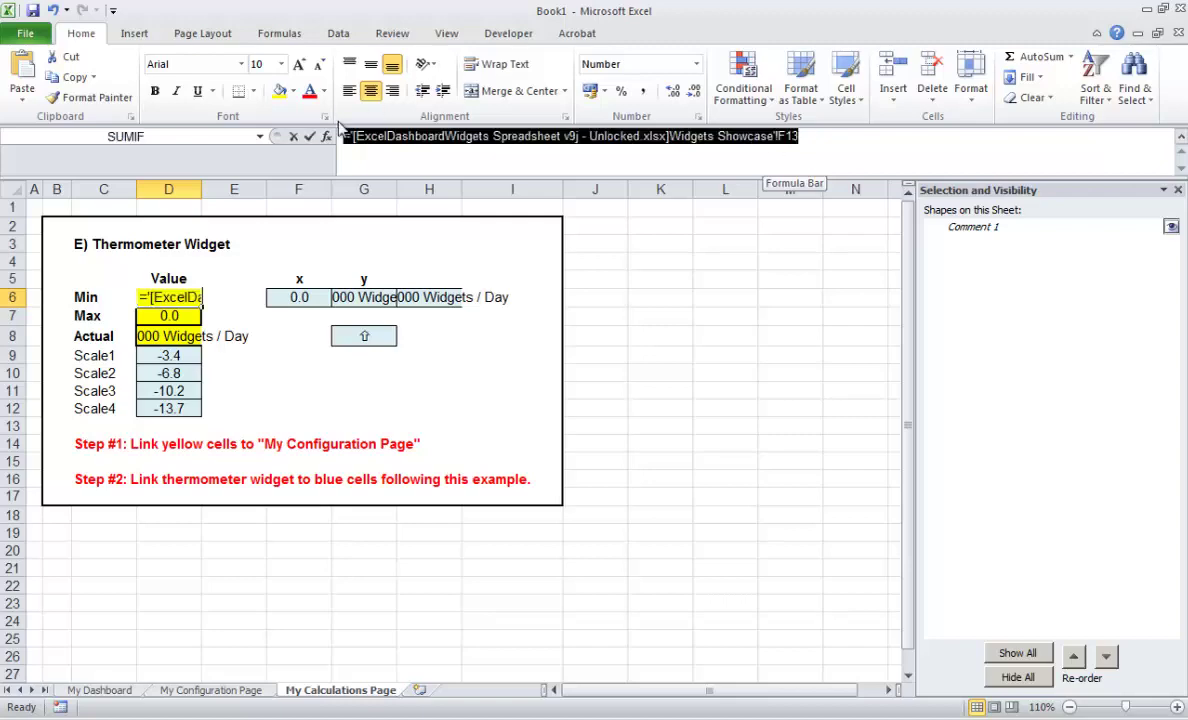
{"action": "type", "text": "="}
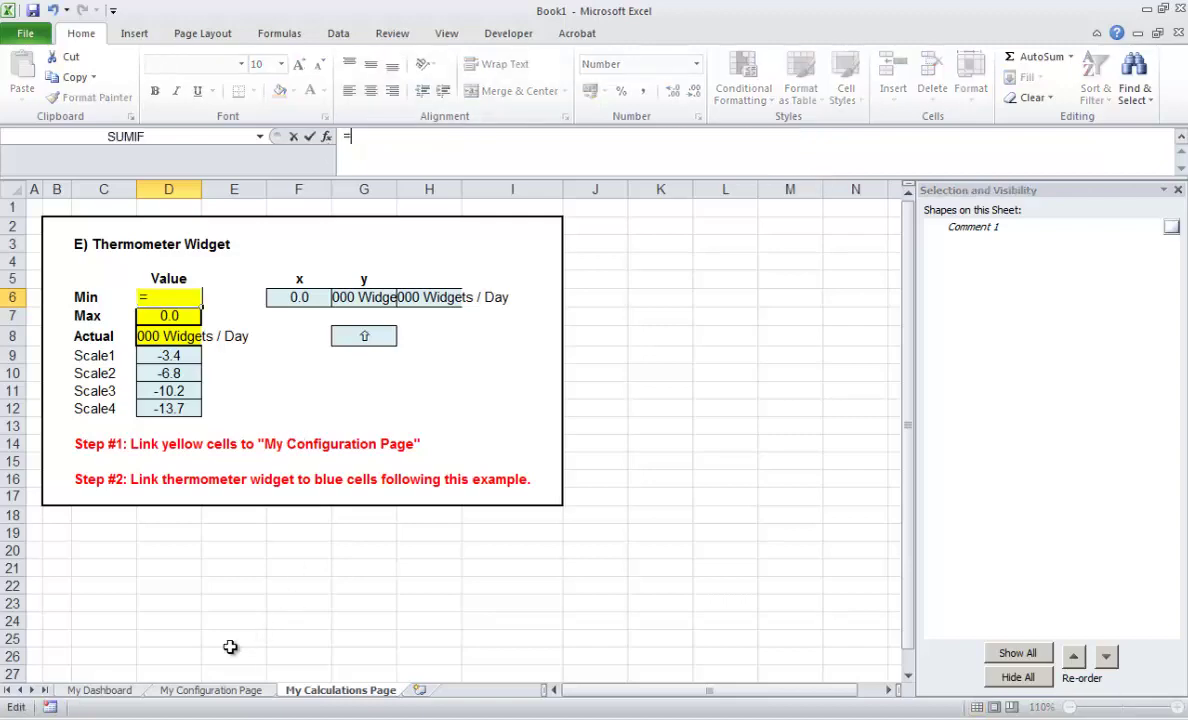
{"action": "left_click", "coordinate": [204, 690]}
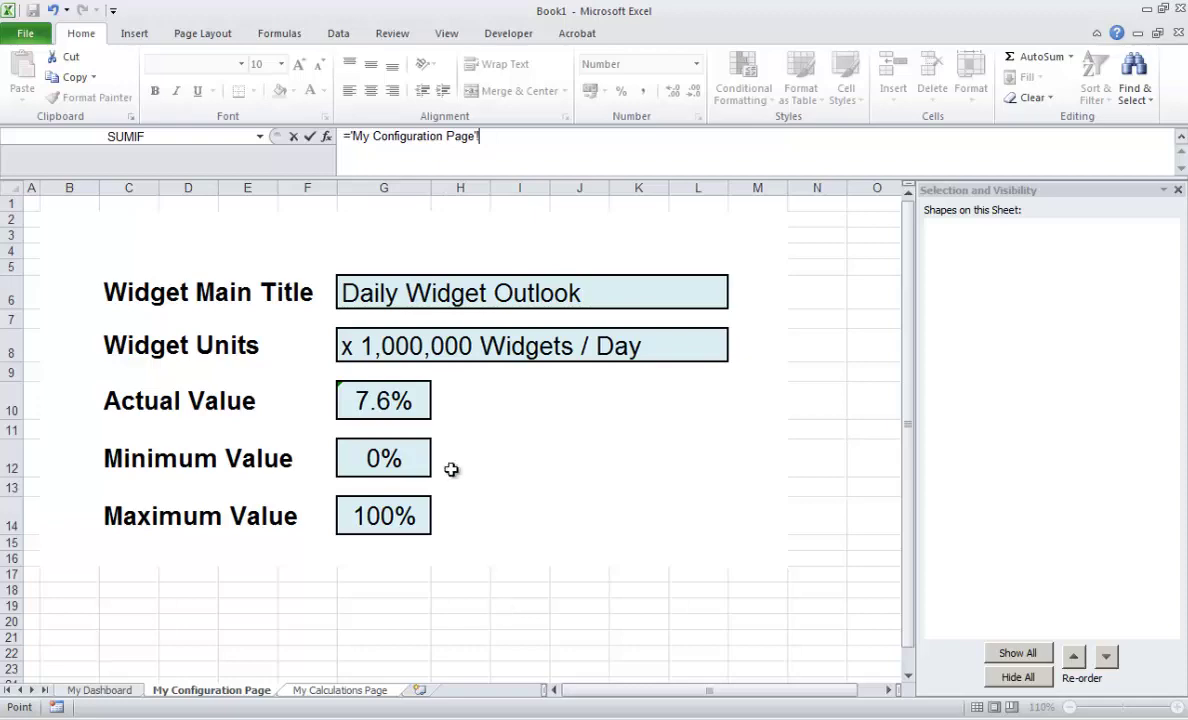
{"action": "left_click", "coordinate": [383, 452]}
{"action": "key", "text": "Return"}
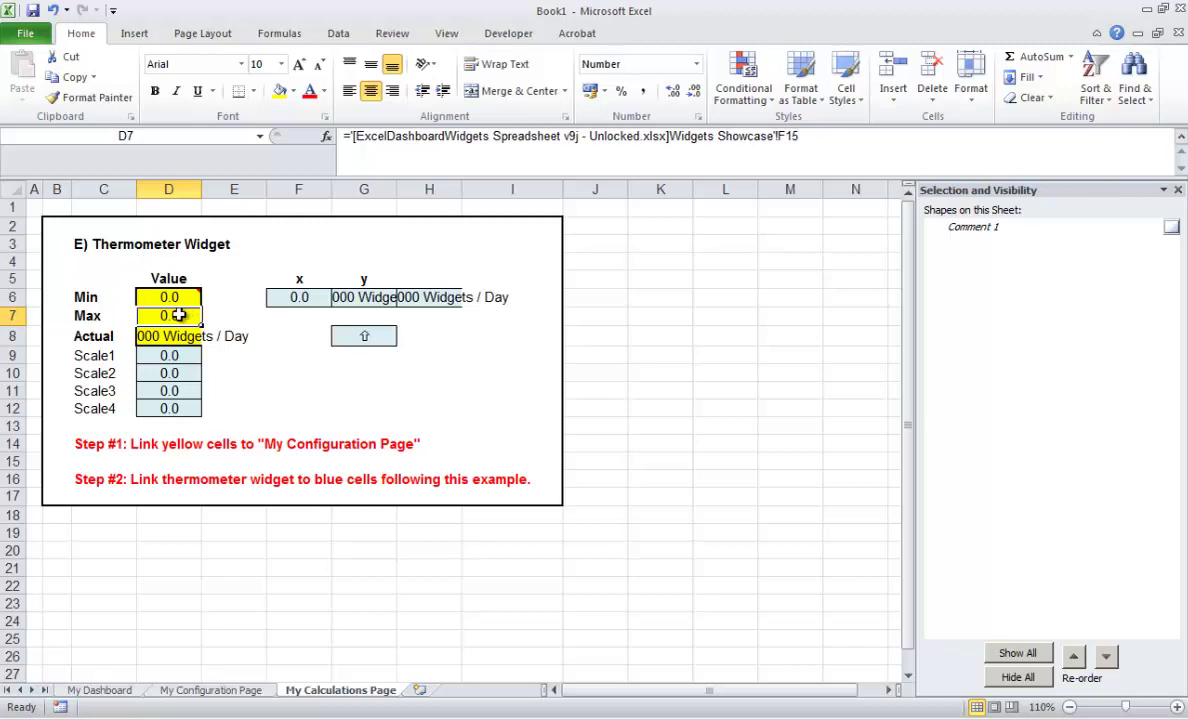
Step: Link the yellow Max cell D7 to the Maximum Value with the formula ='My Configuration Page'!G14
{"action": "left_click", "coordinate": [813, 139]}
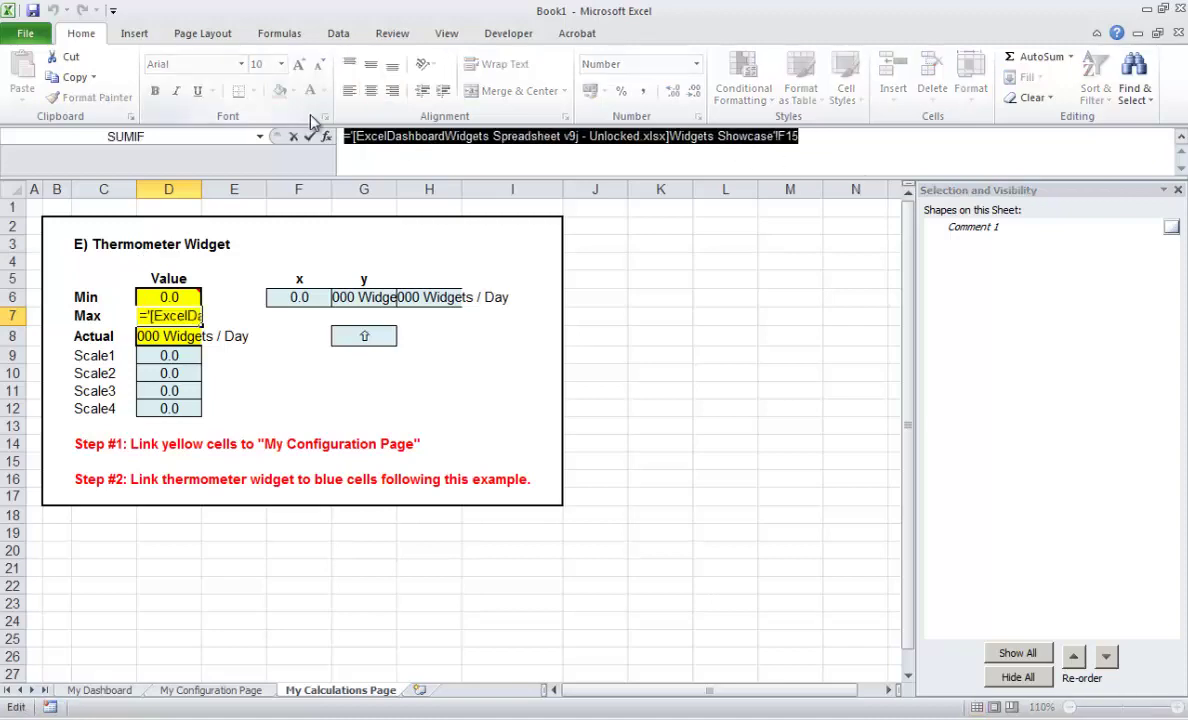
{"action": "key", "text": "BackSpace"}
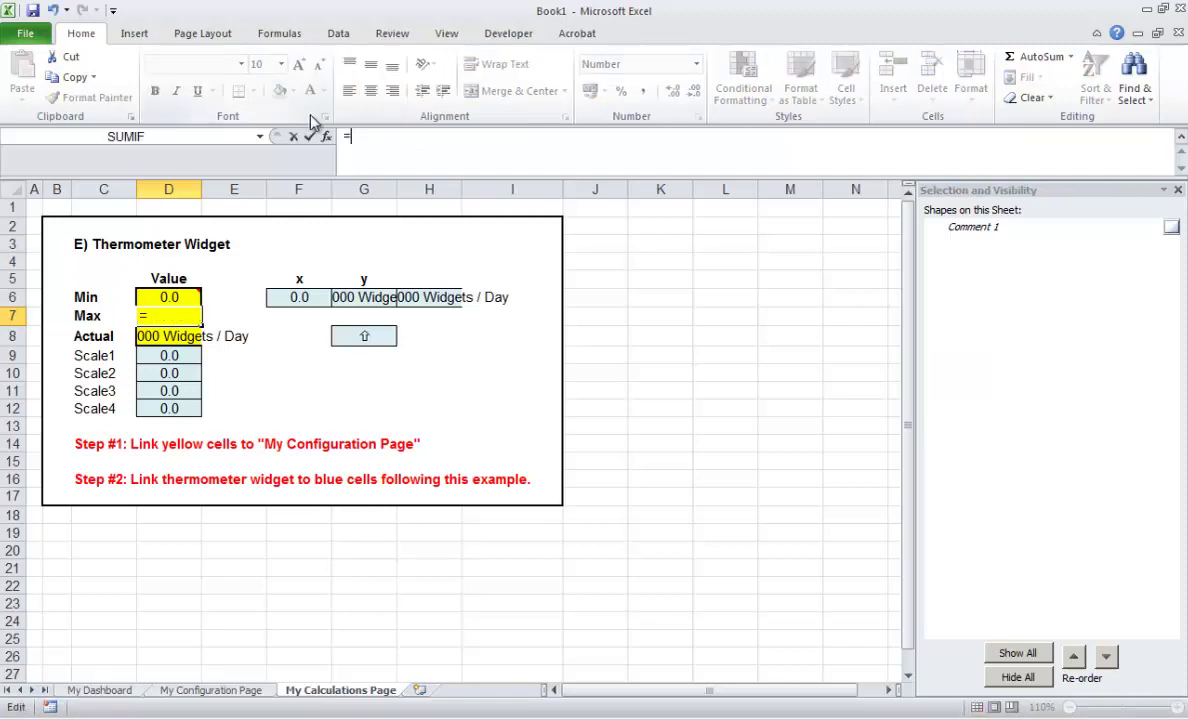
{"action": "left_click", "coordinate": [218, 692]}
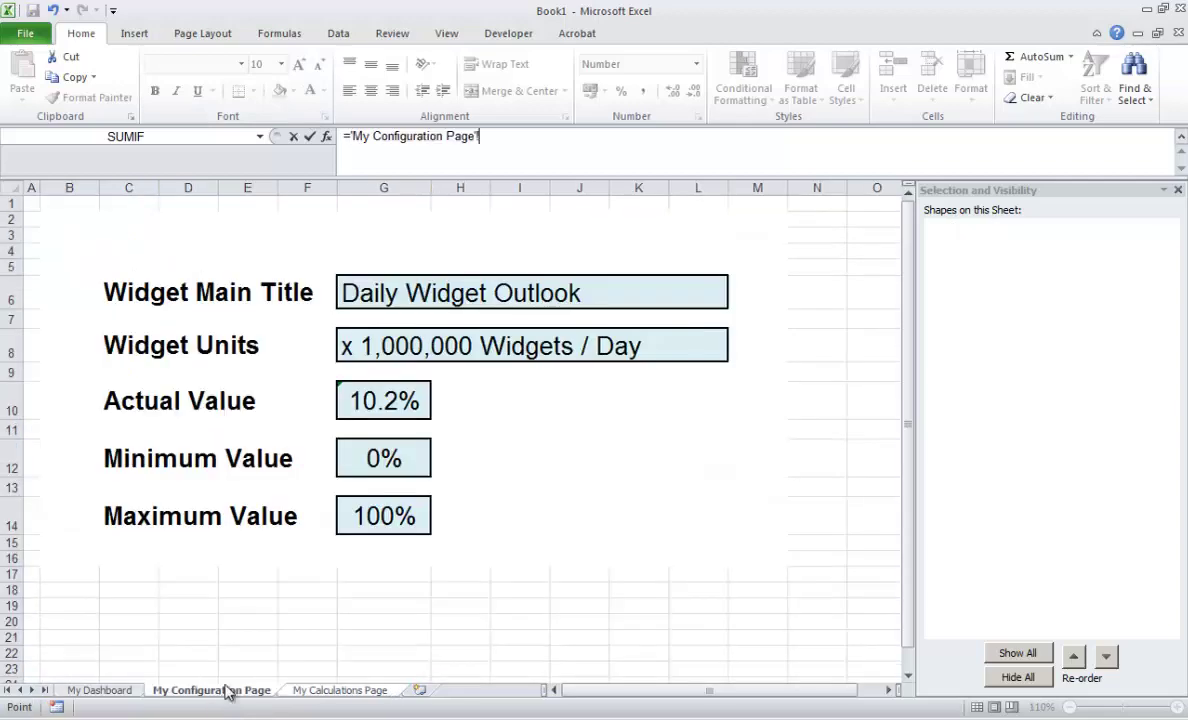
{"action": "left_click", "coordinate": [385, 515]}
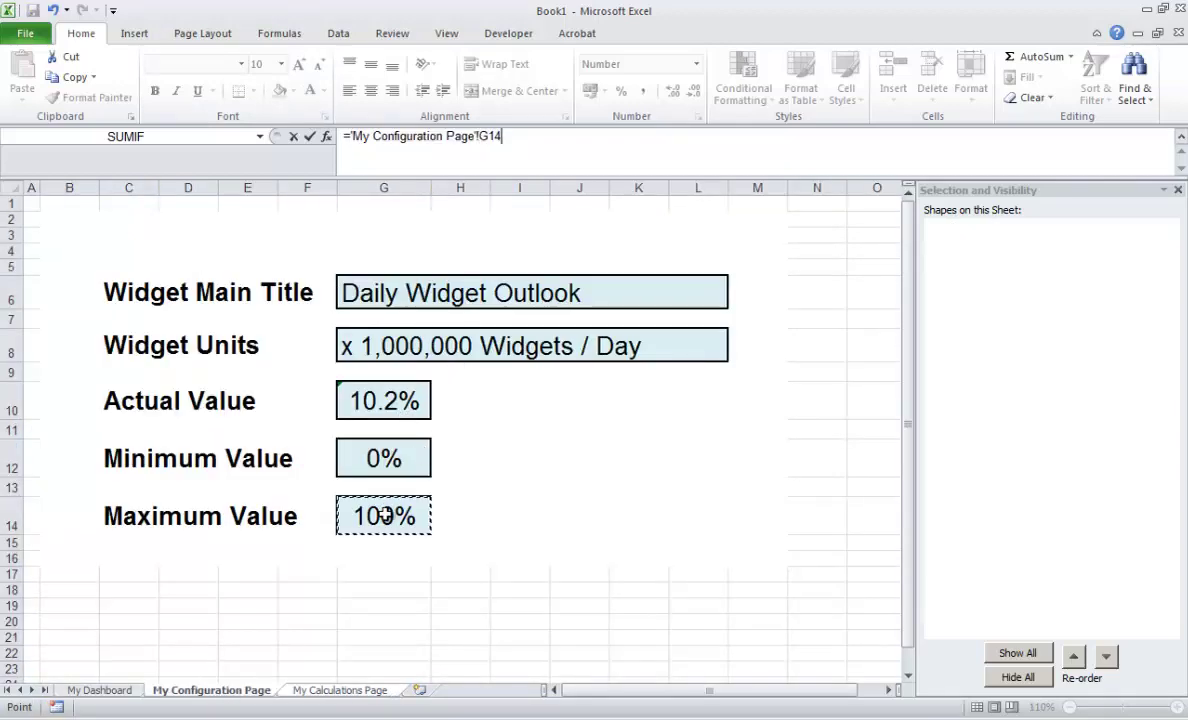
{"action": "key", "text": "Return"}
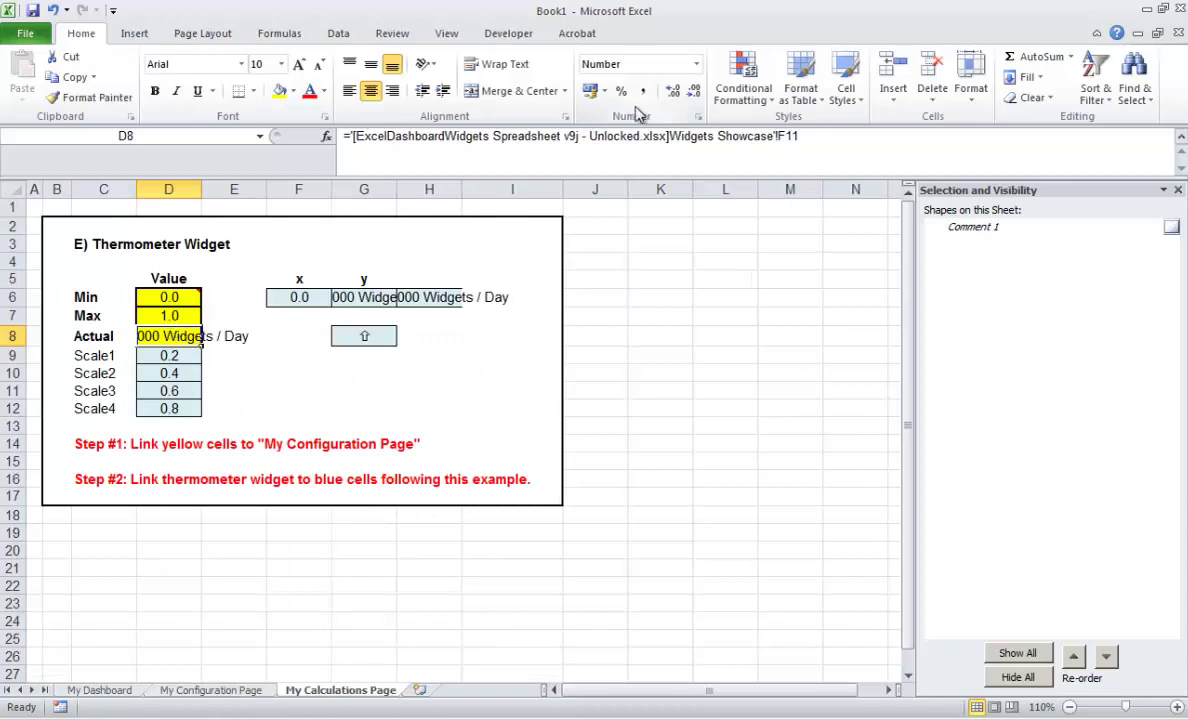
Step: Link the yellow Actual cell D8 to the Actual Value cell G10 on My Configuration Page, replacing its external workbook formula
{"action": "left_click", "coordinate": [810, 143]}
{"action": "left_click_drag", "start_coordinate": [805, 137], "coordinate": [330, 137]}
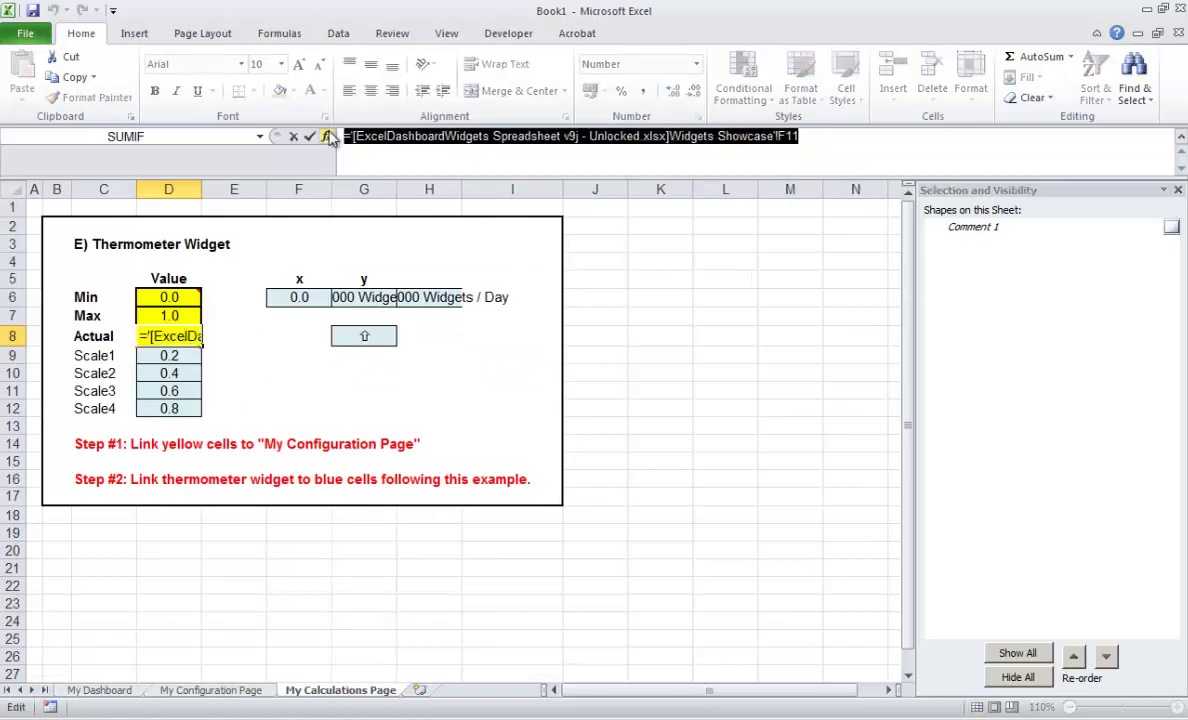
{"action": "type", "text": "="}
{"action": "left_click", "coordinate": [211, 690]}
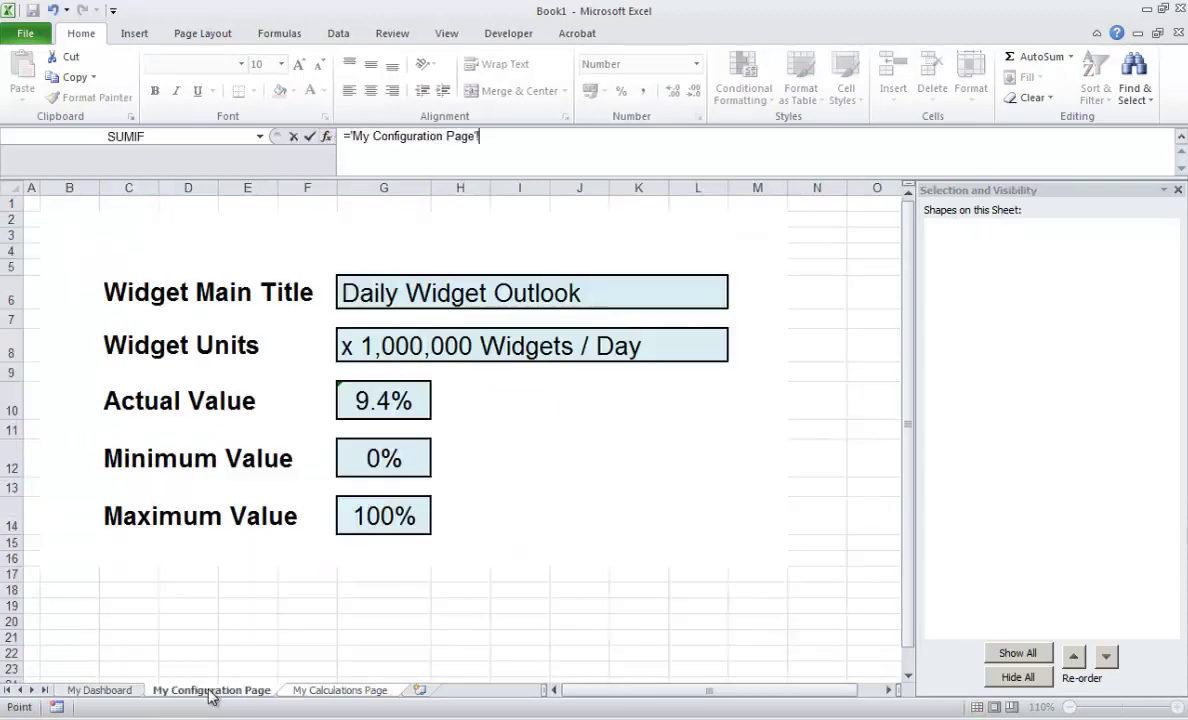
{"action": "left_click", "coordinate": [386, 398]}
{"action": "key", "text": "Return"}
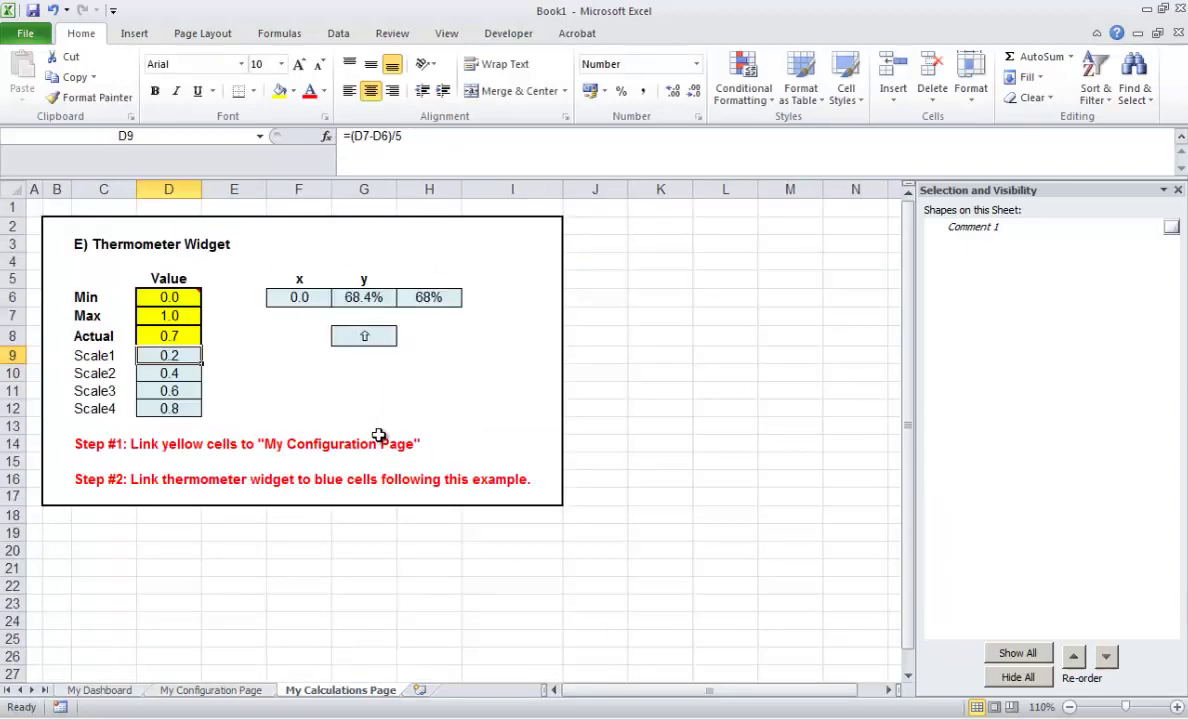
{"action": "left_click", "coordinate": [380, 598]}
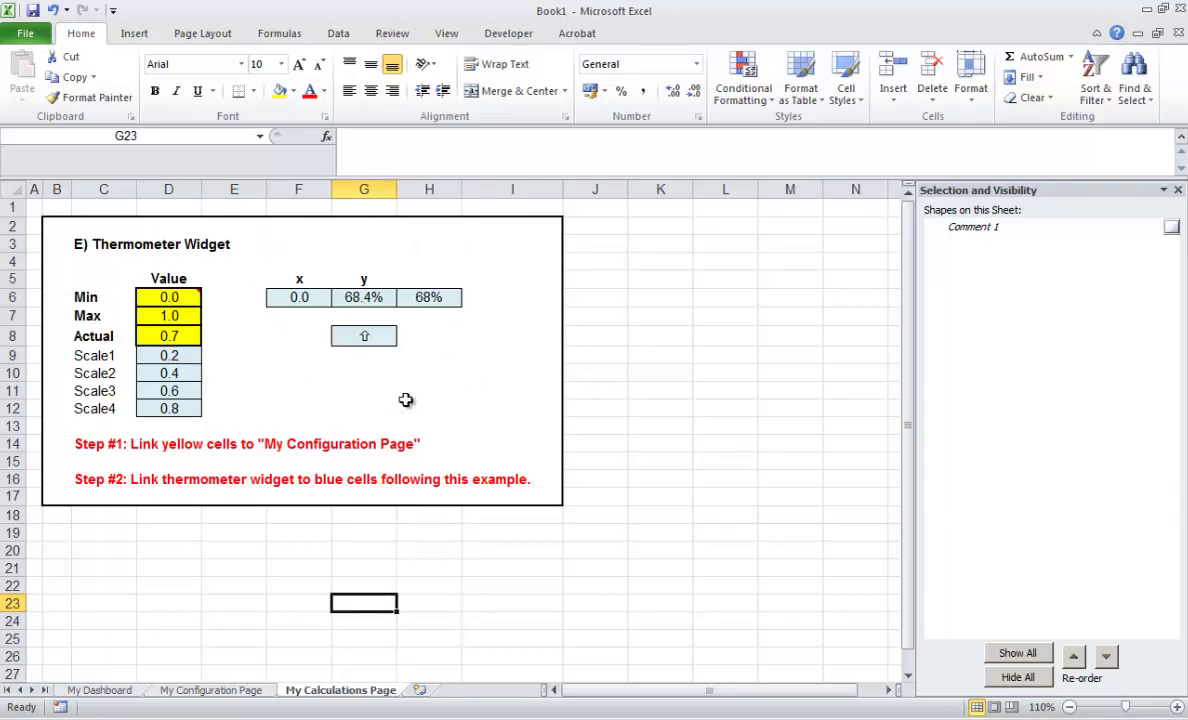
Step: Set the Actual Value on My Configuration Page to 50% and check the thermometer block on My Calculations Page
{"action": "left_click", "coordinate": [186, 688]}
{"action": "left_click", "coordinate": [398, 605]}
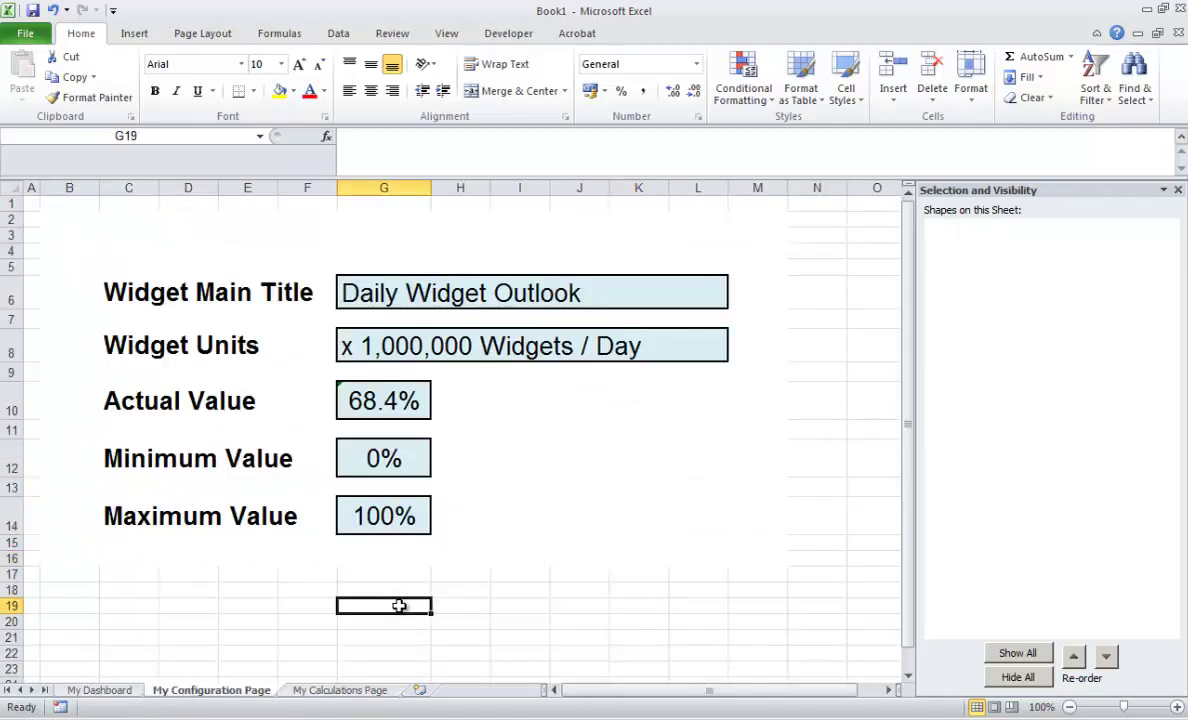
{"action": "left_click", "coordinate": [386, 398]}
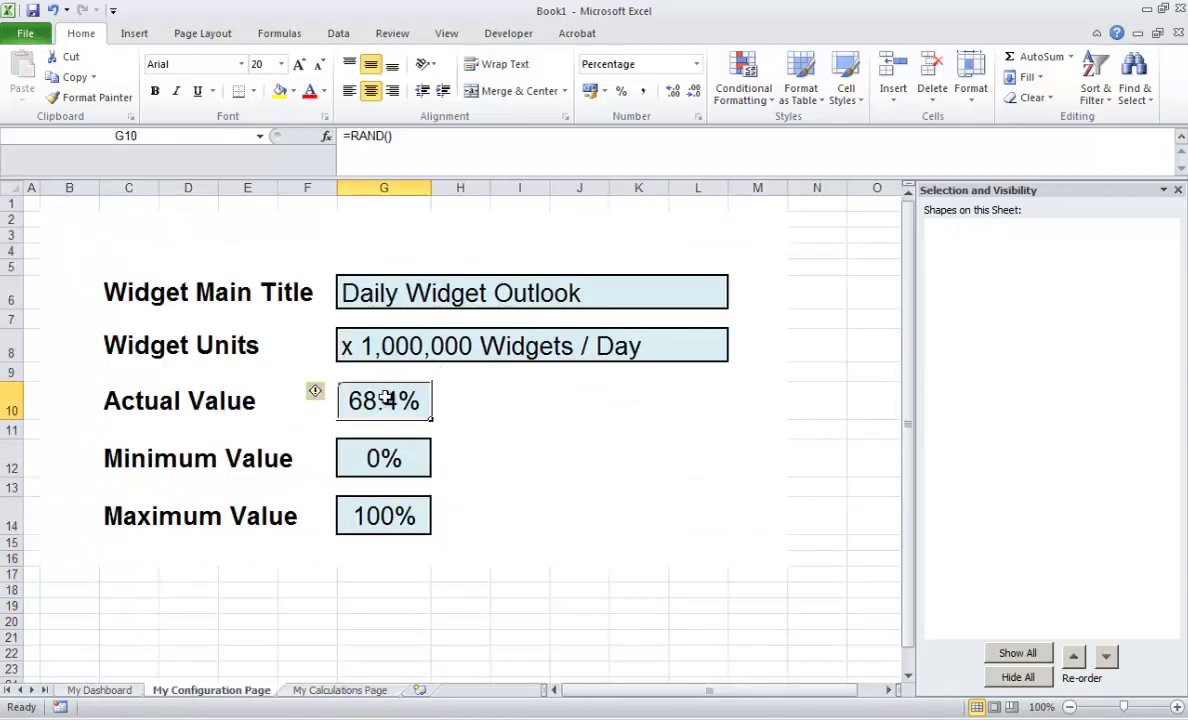
{"action": "type", "text": "50%"}
{"action": "key", "text": "Return"}
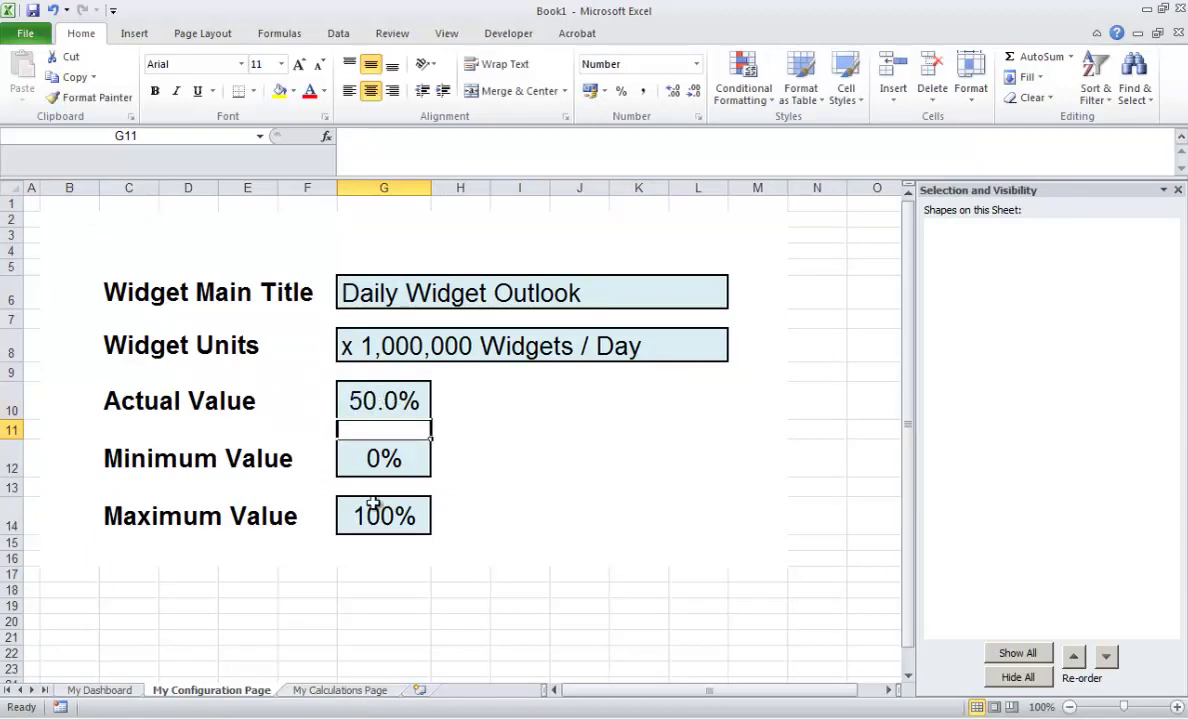
{"action": "left_click", "coordinate": [328, 690]}
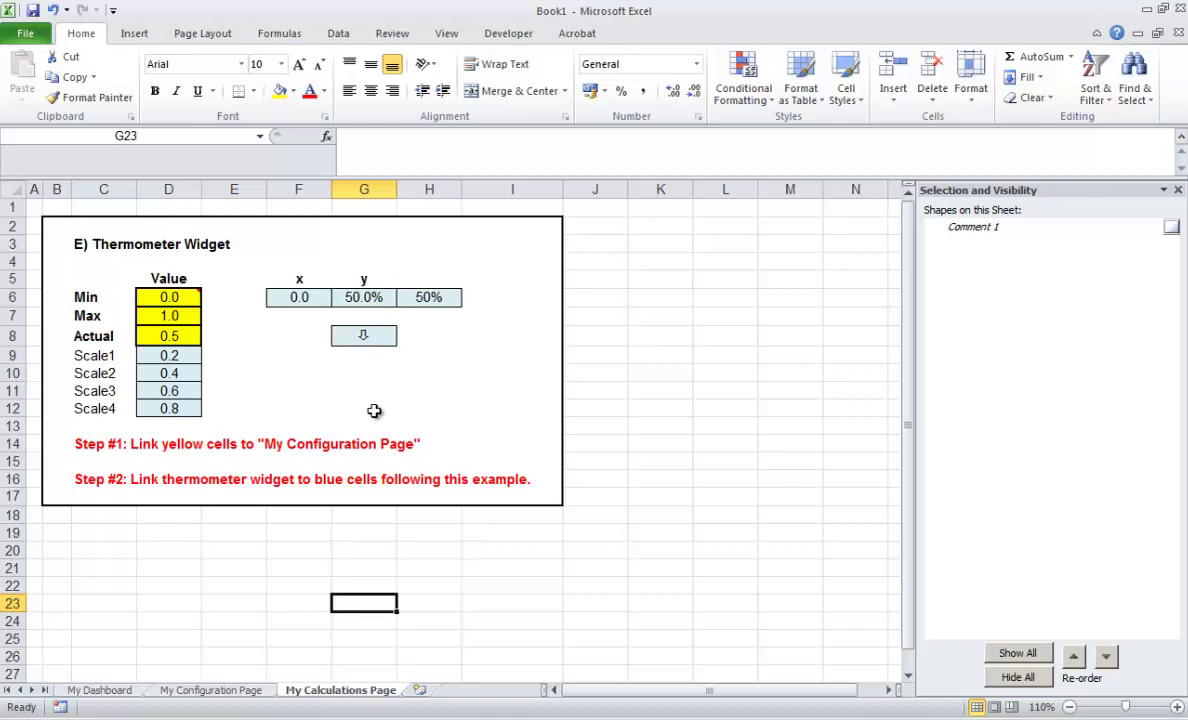
Step: Inspect the link formulas of the thermometer's main percentage text and mercury chart series on My Dashboard
{"action": "left_click", "coordinate": [100, 690]}
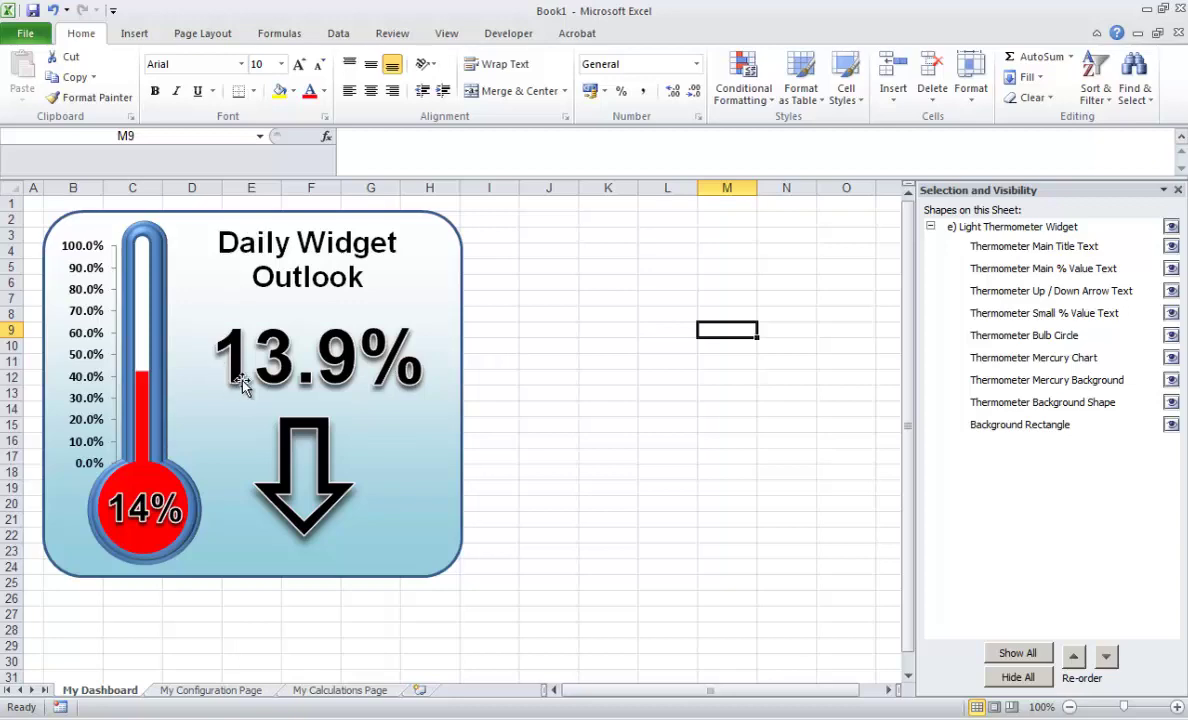
{"action": "left_click", "coordinate": [290, 365]}
{"action": "left_click", "coordinate": [290, 365]}
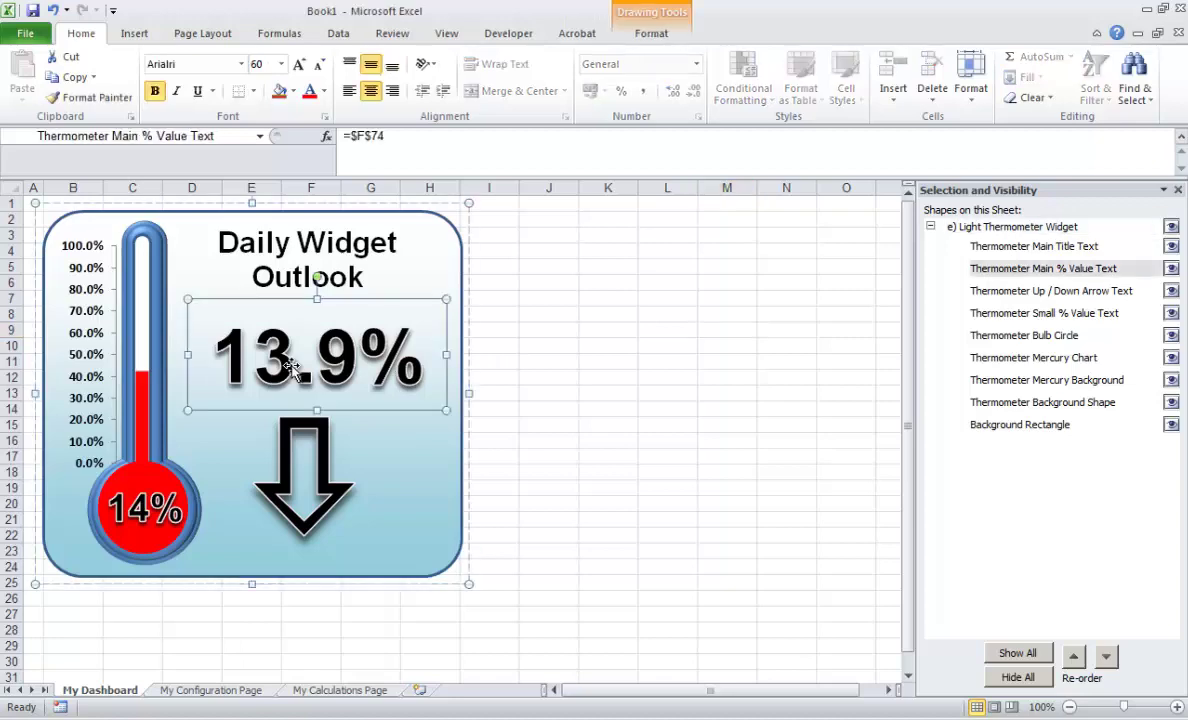
{"action": "key", "text": "Escape"}
{"action": "left_click", "coordinate": [143, 412]}
{"action": "left_click", "coordinate": [143, 412]}
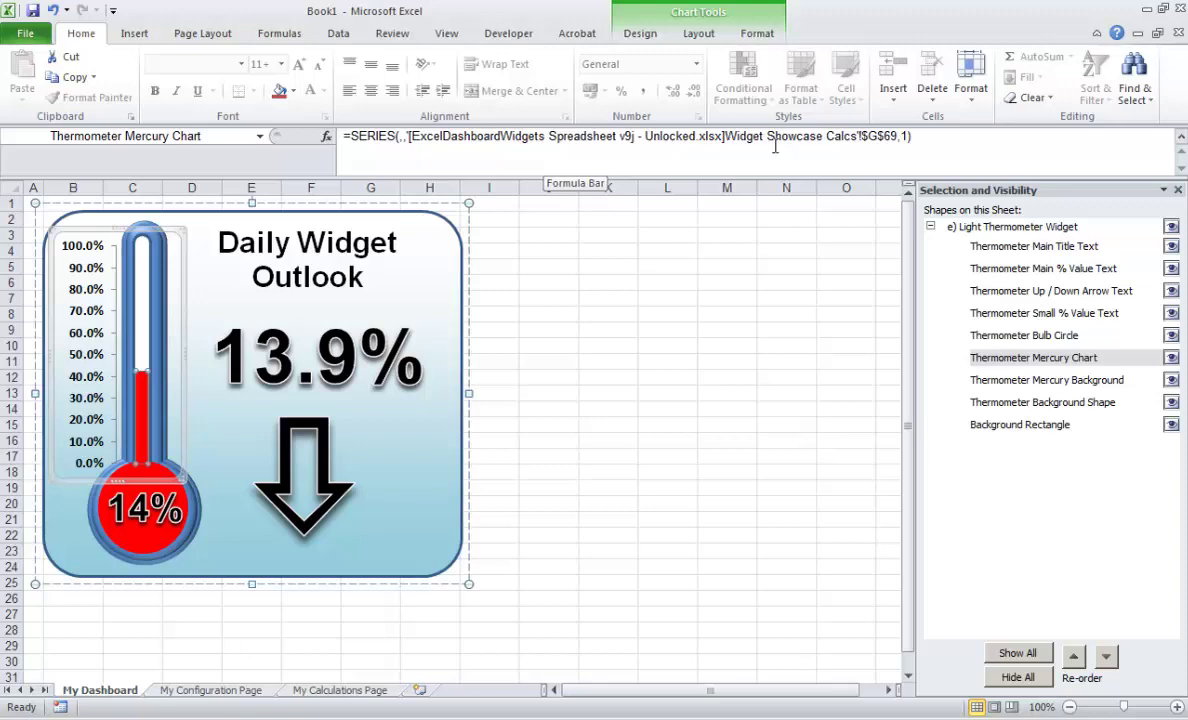
{"action": "key", "text": "Escape"}
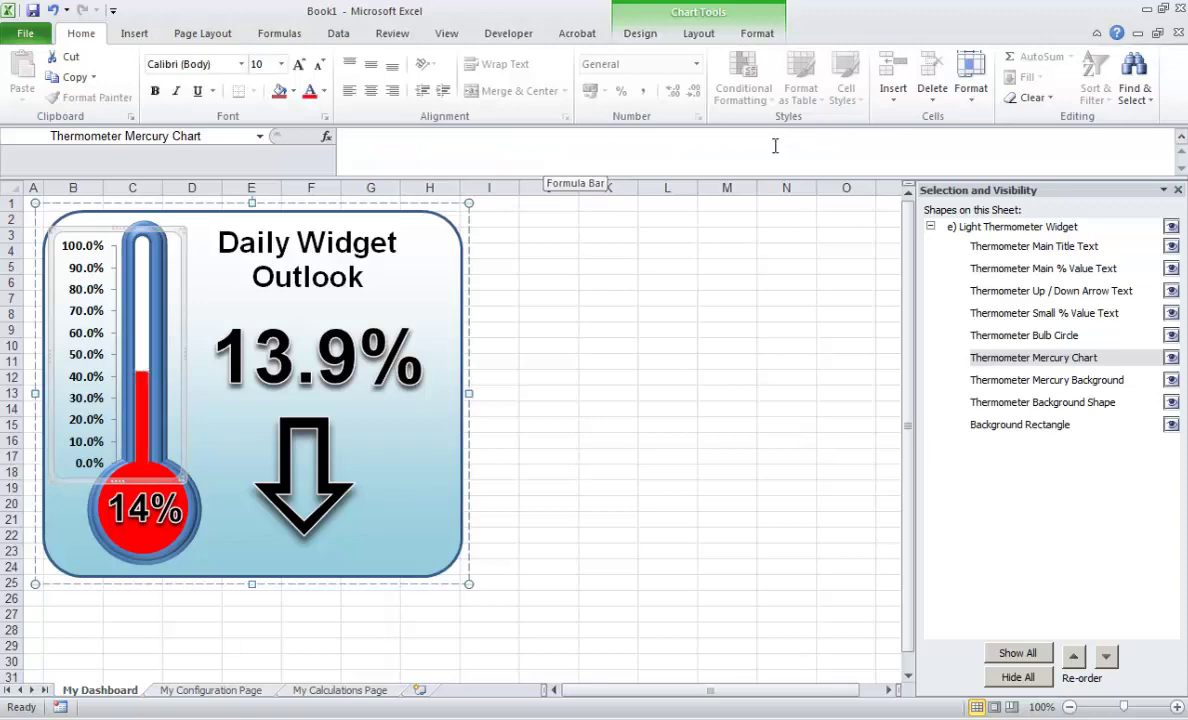
Step: In the ExcelDashboardWidgets workbook, trace the original thermometer's mercury chart series to cell G69 on Widget Showcase Calcs
{"action": "left_click", "coordinate": [332, 690]}
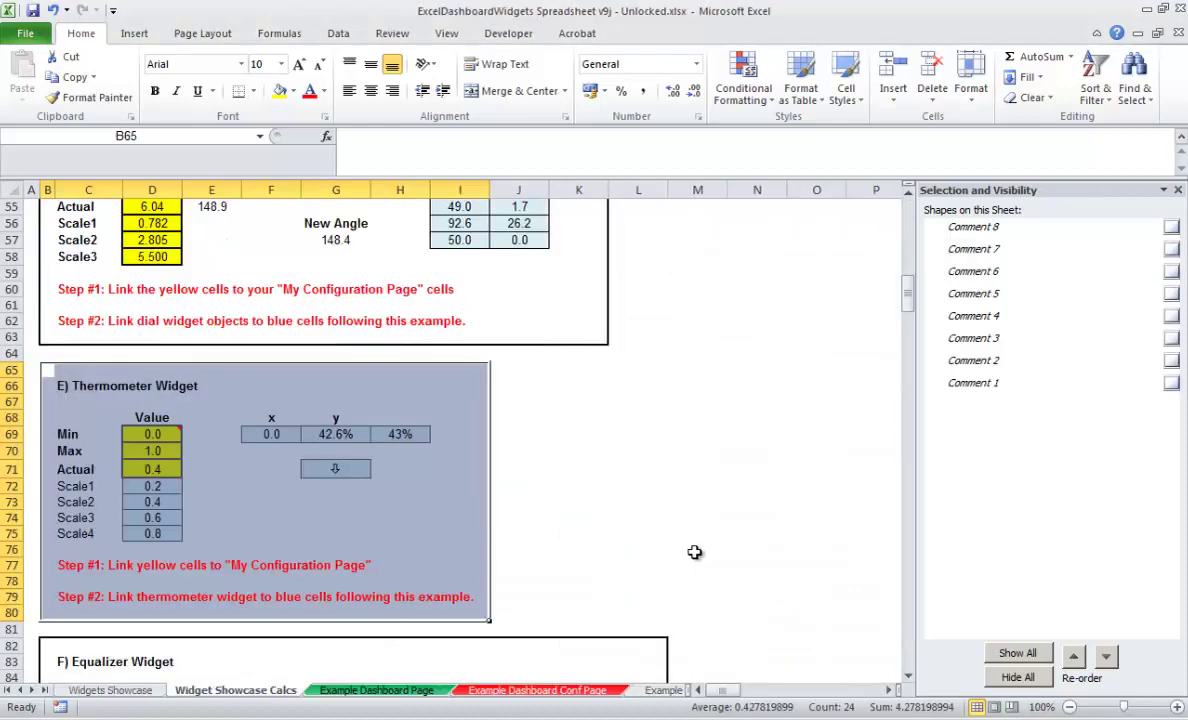
{"action": "left_click", "coordinate": [697, 549]}
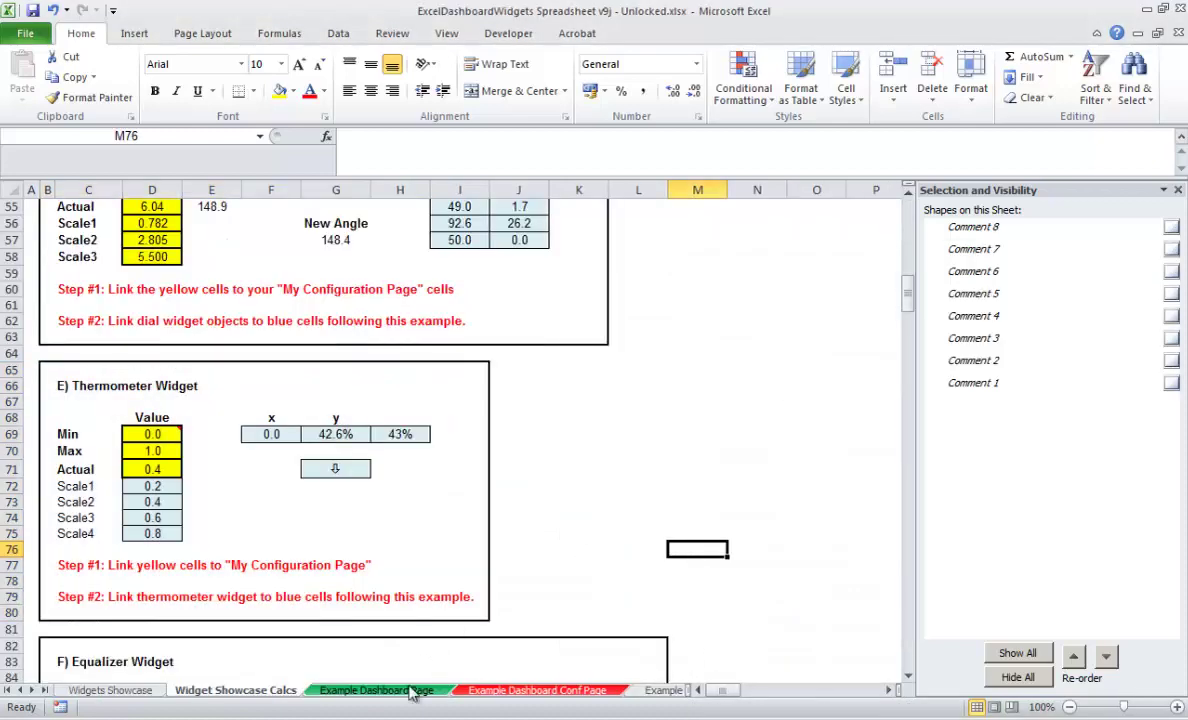
{"action": "left_click", "coordinate": [140, 693]}
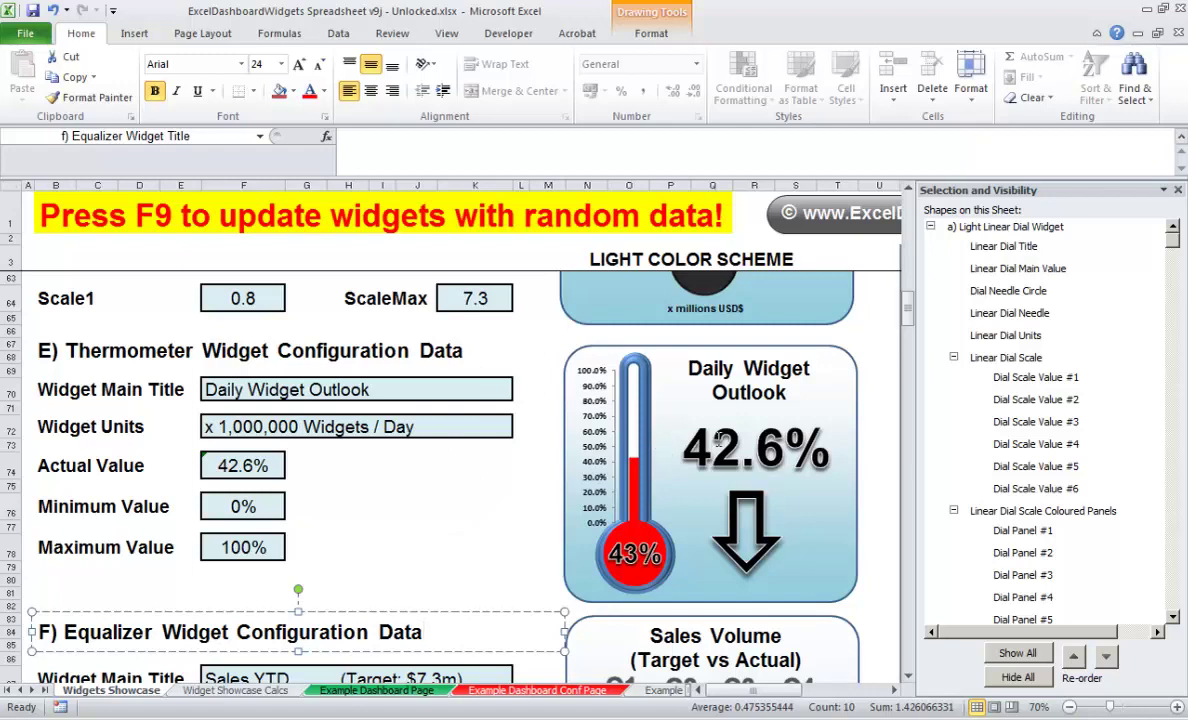
{"action": "left_click", "coordinate": [637, 487]}
{"action": "left_click", "coordinate": [590, 445]}
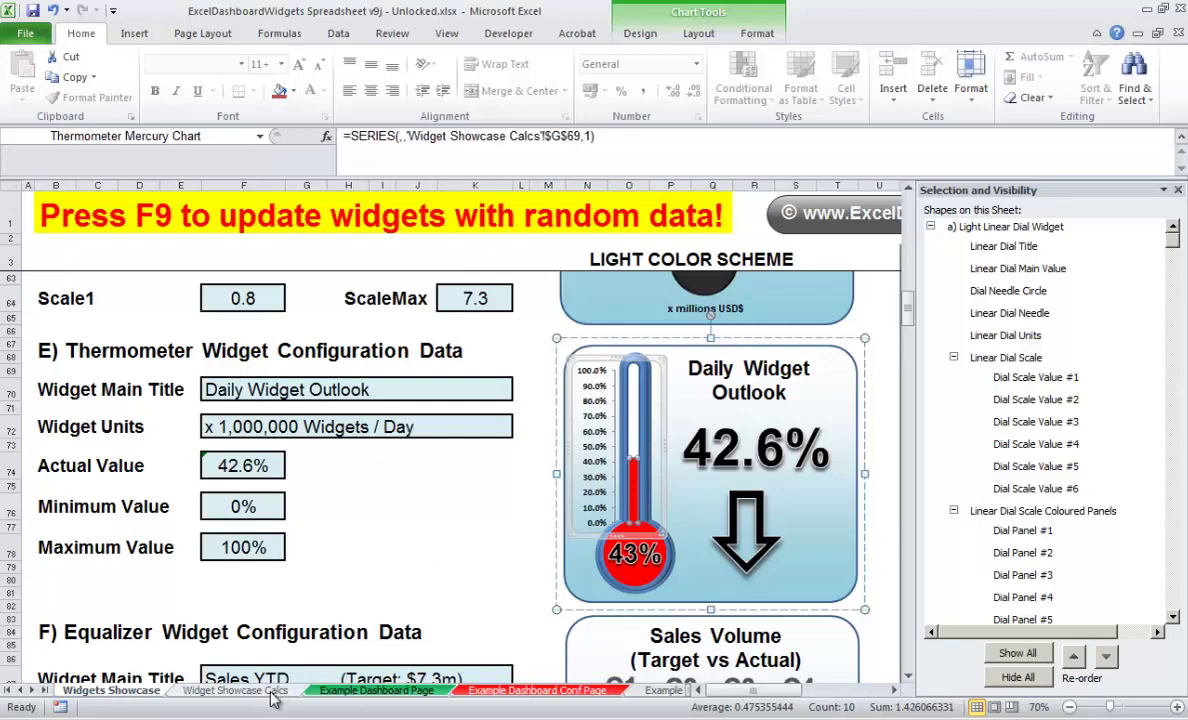
{"action": "left_click", "coordinate": [236, 691]}
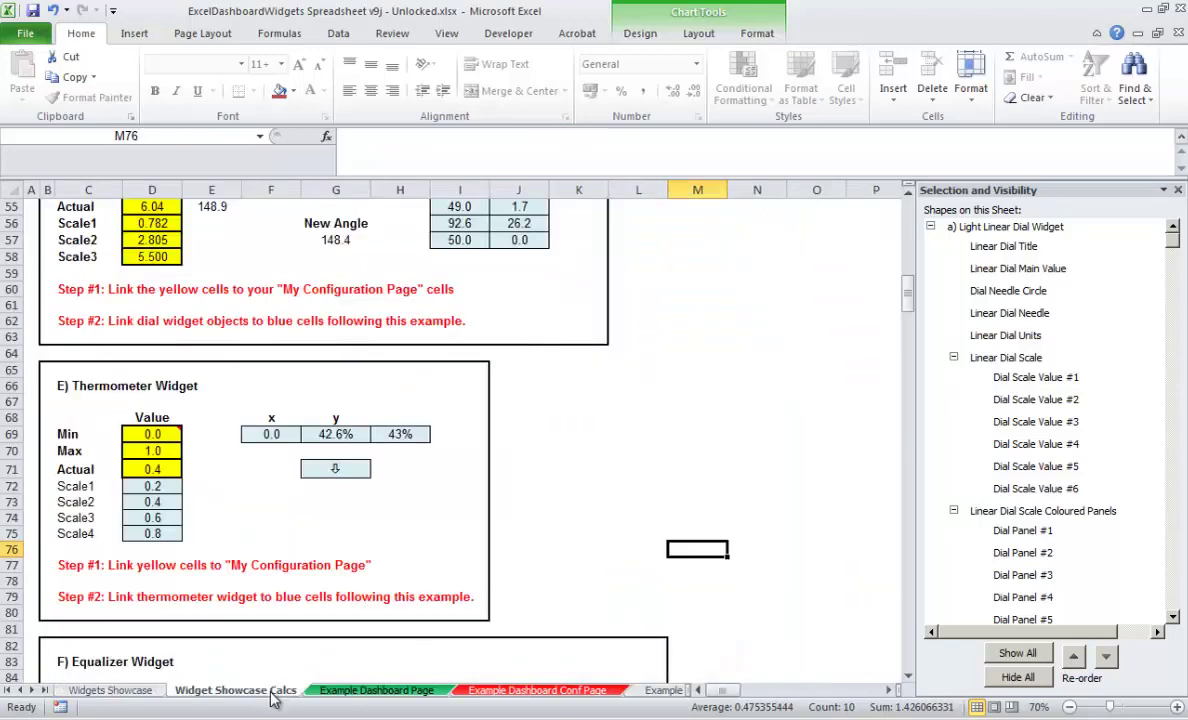
{"action": "left_click", "coordinate": [335, 434]}
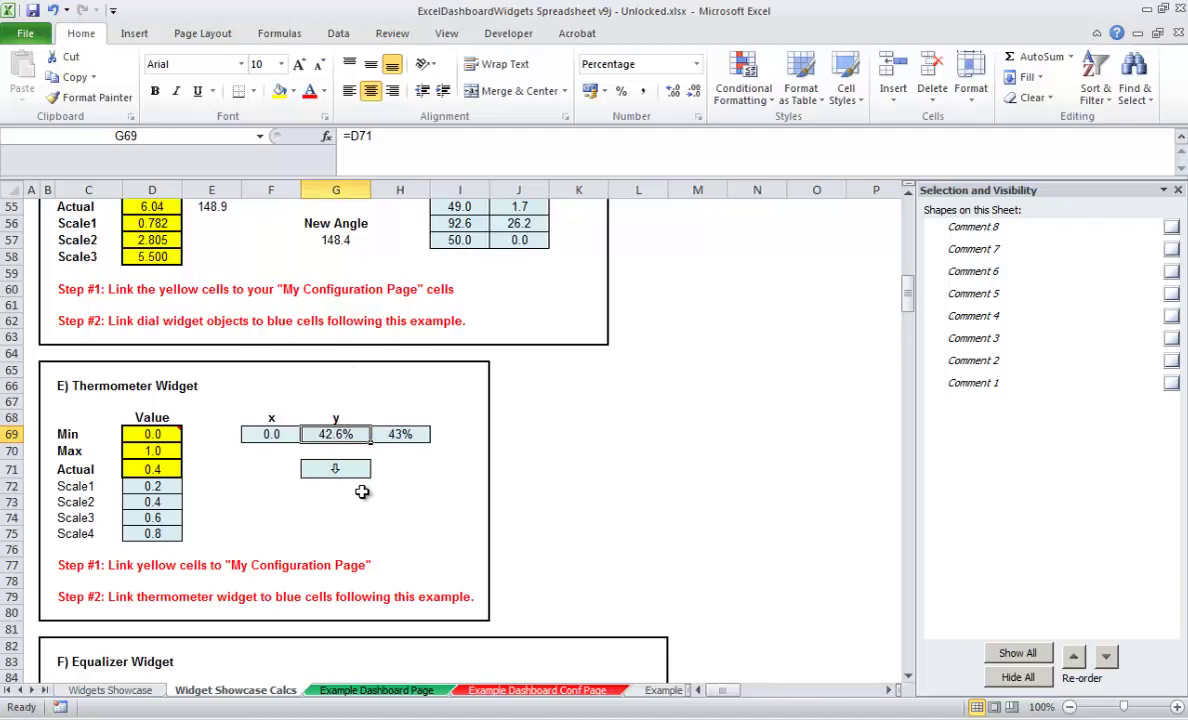
Step: Return to Book1's dashboard and link the thermometer's main percentage text to the Actual Value with ='My Configuration Page'!G10
{"action": "key", "text": "ctrl+Tab"}
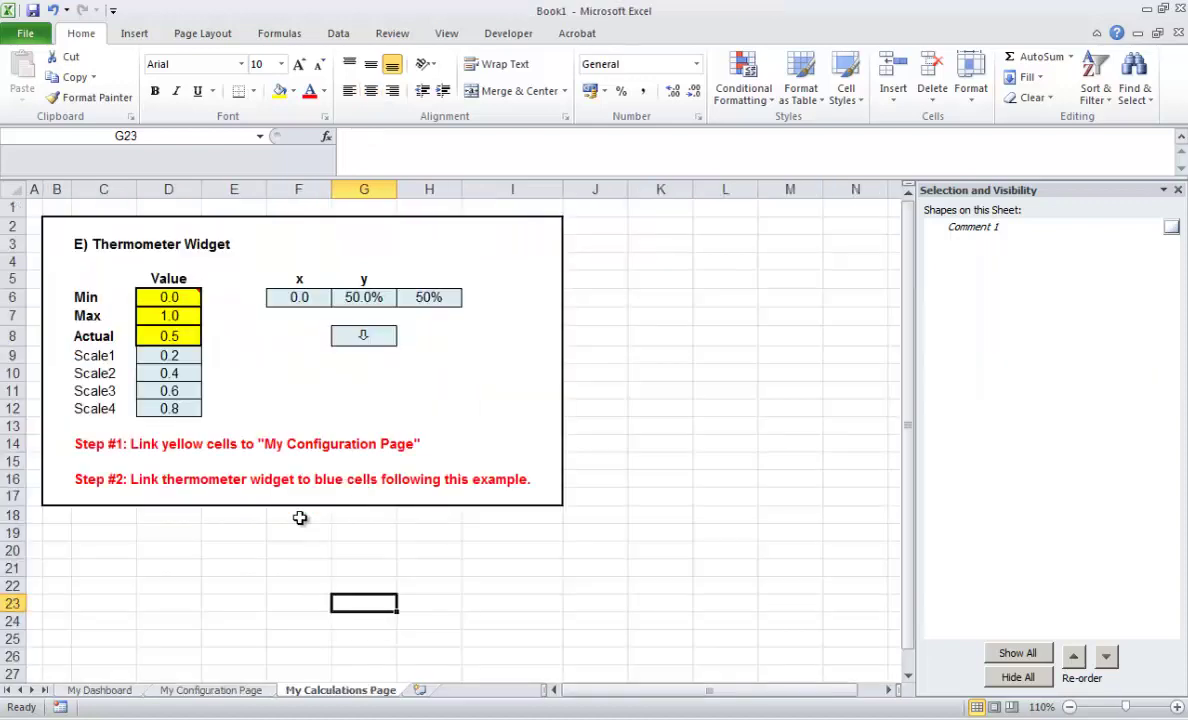
{"action": "left_click", "coordinate": [119, 693]}
{"action": "left_click", "coordinate": [558, 361]}
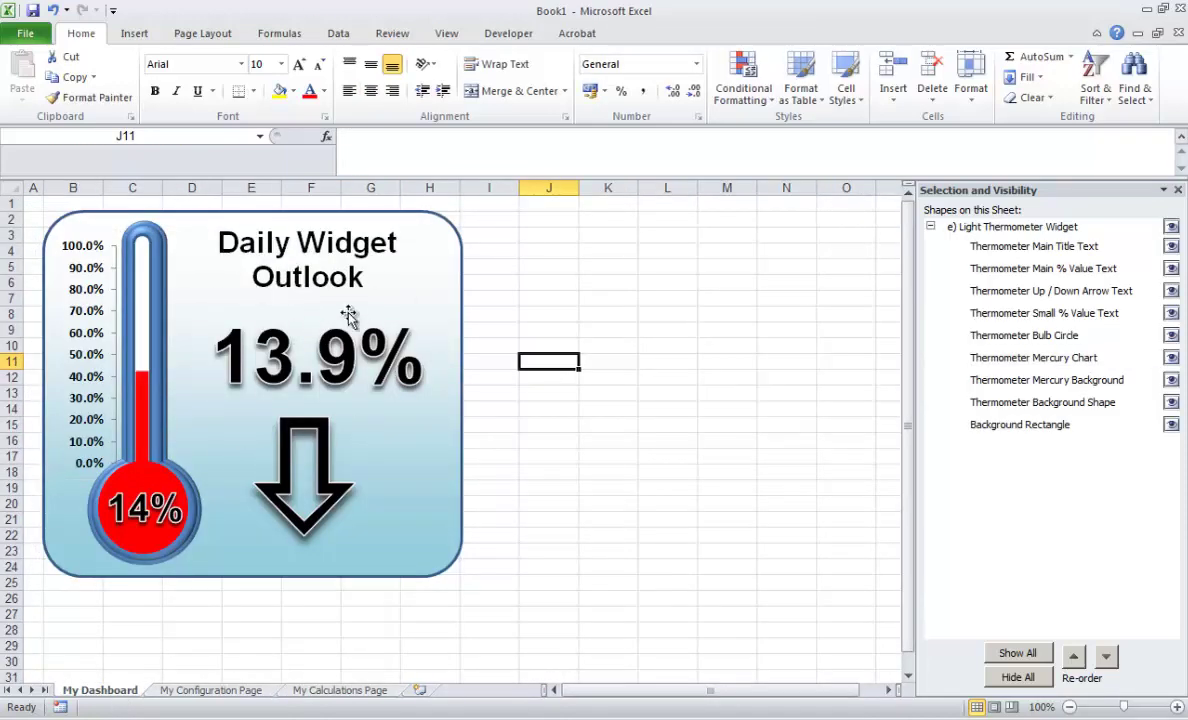
{"action": "left_click", "coordinate": [270, 365]}
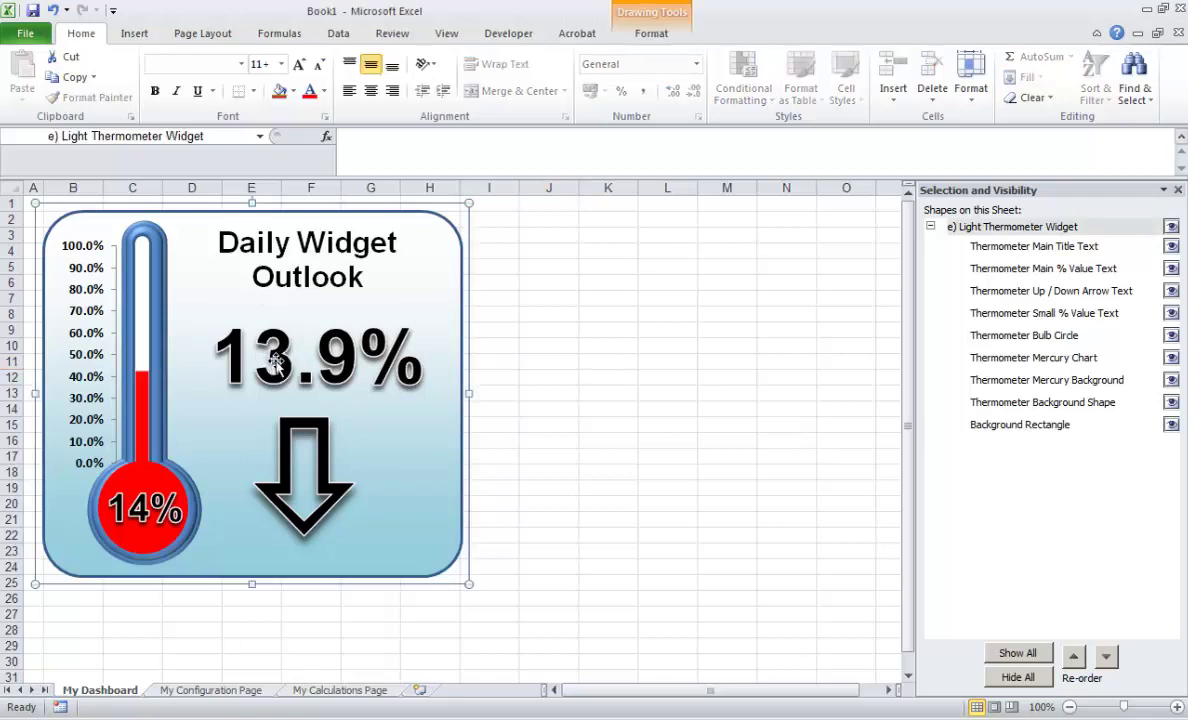
{"action": "left_click", "coordinate": [274, 365]}
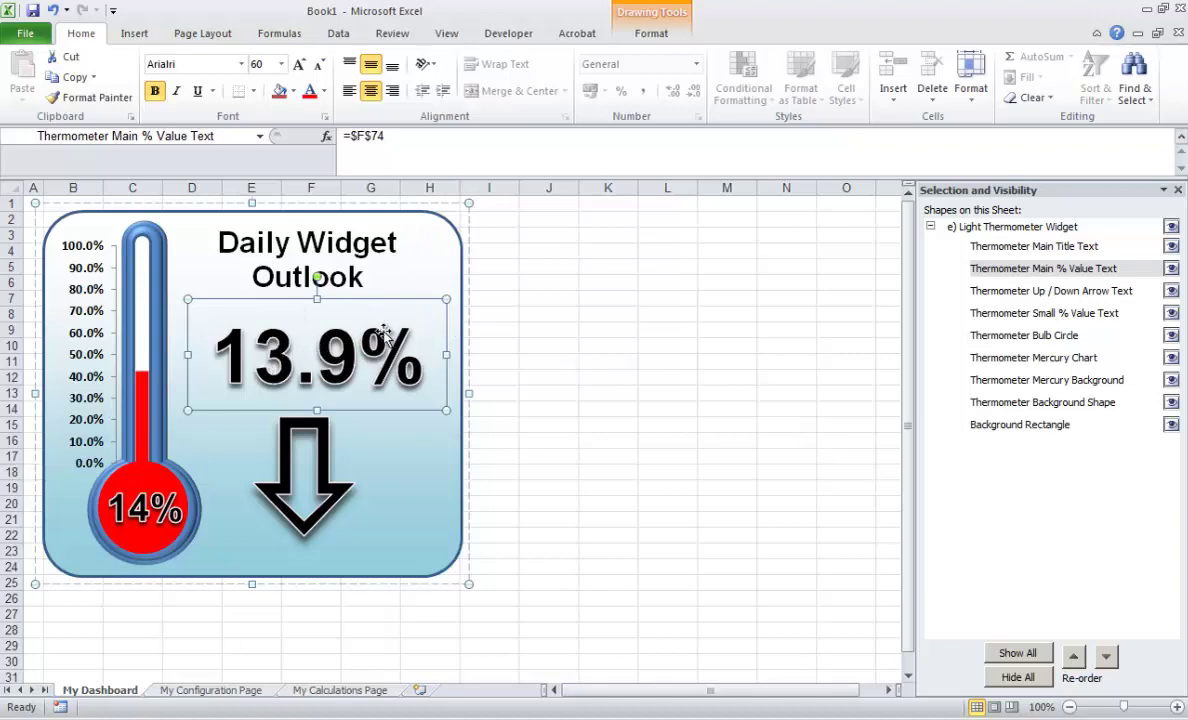
{"action": "left_click_drag", "start_coordinate": [368, 135], "coordinate": [290, 135]}
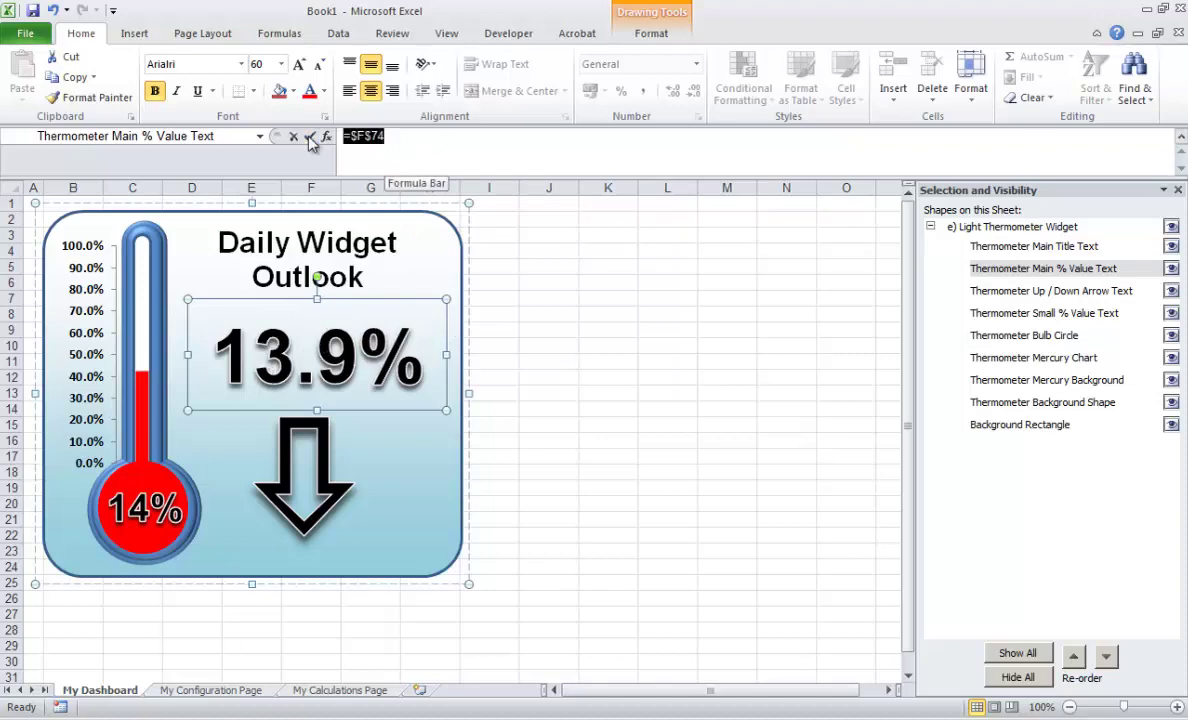
{"action": "type", "text": "="}
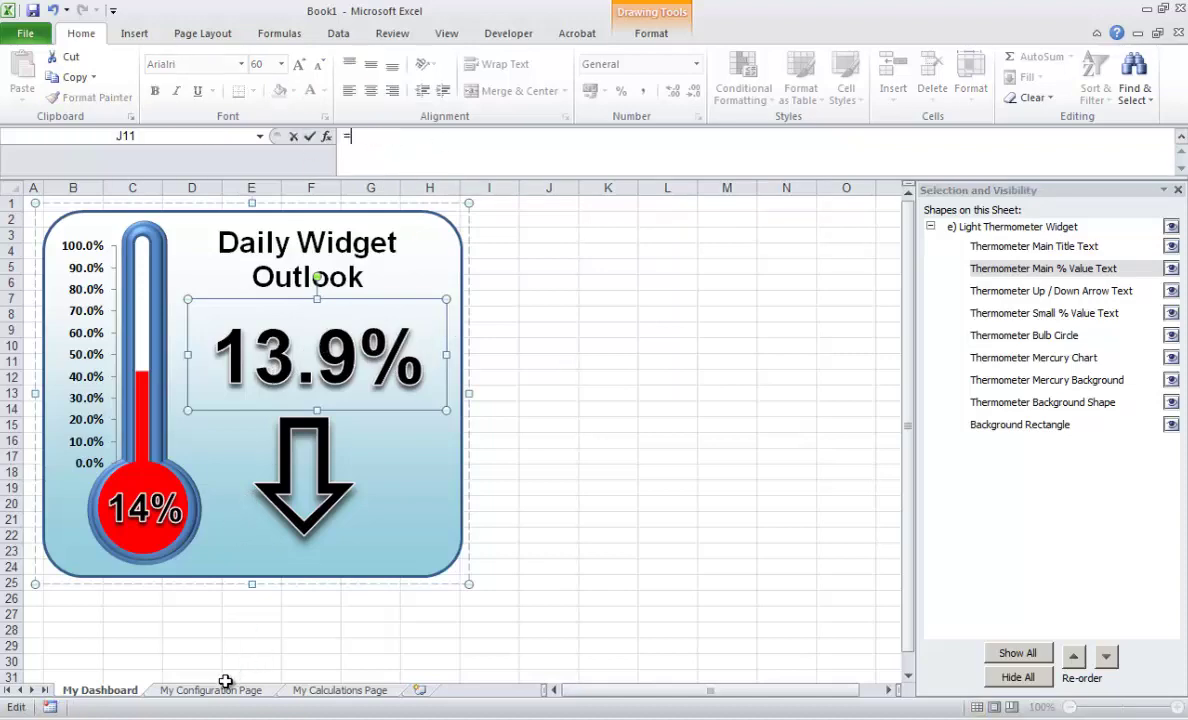
{"action": "left_click", "coordinate": [220, 691]}
{"action": "left_click", "coordinate": [384, 400]}
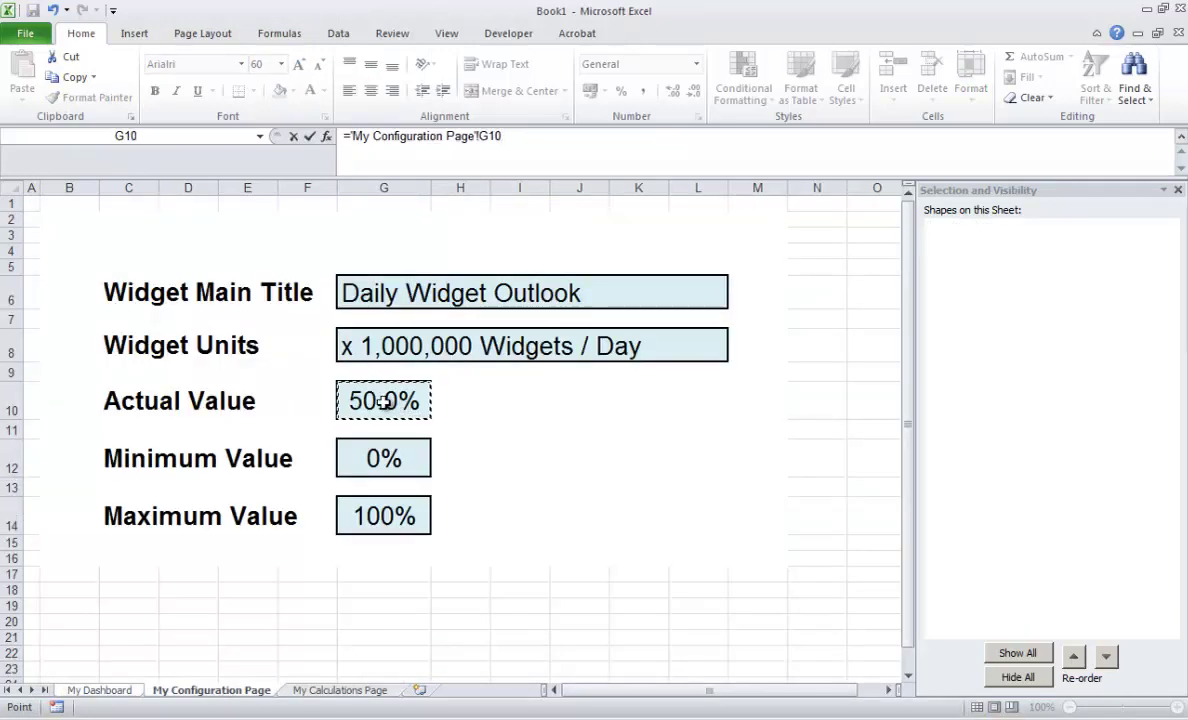
{"action": "key", "text": "Return"}
{"action": "left_click", "coordinate": [546, 458]}
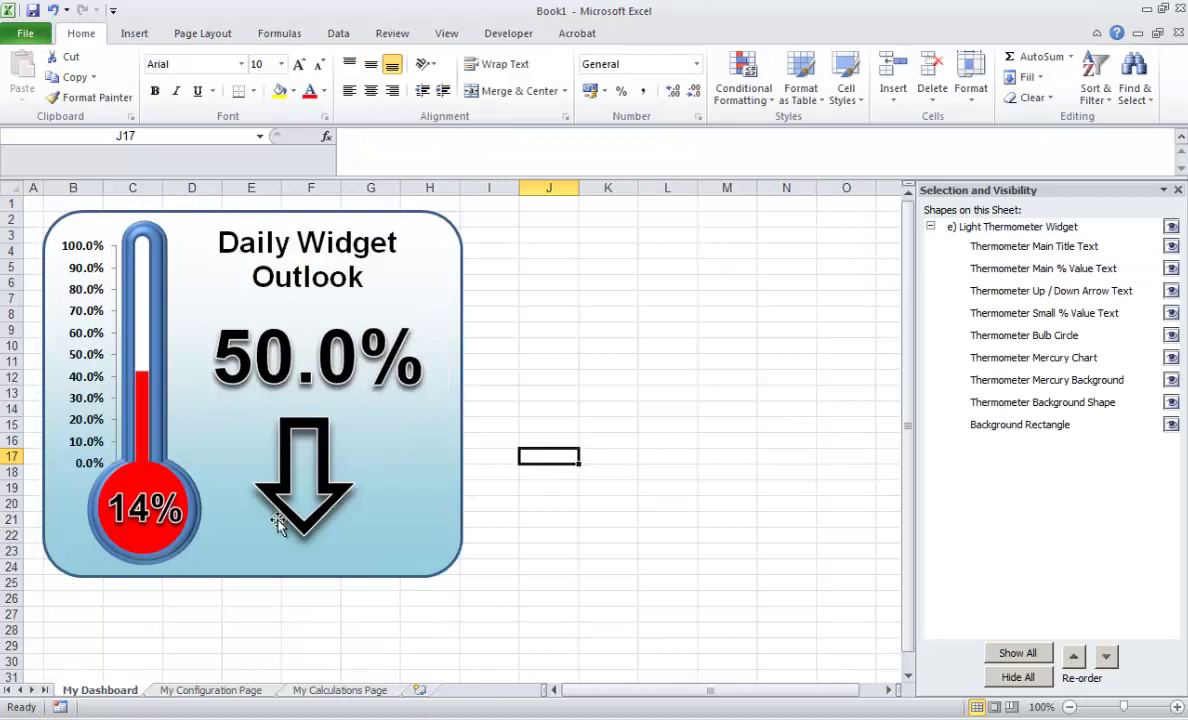
Step: Set the Actual Value on My Configuration Page to 22% and check the thermometer widget on My Dashboard
{"action": "left_click", "coordinate": [220, 692]}
{"action": "left_click", "coordinate": [384, 398]}
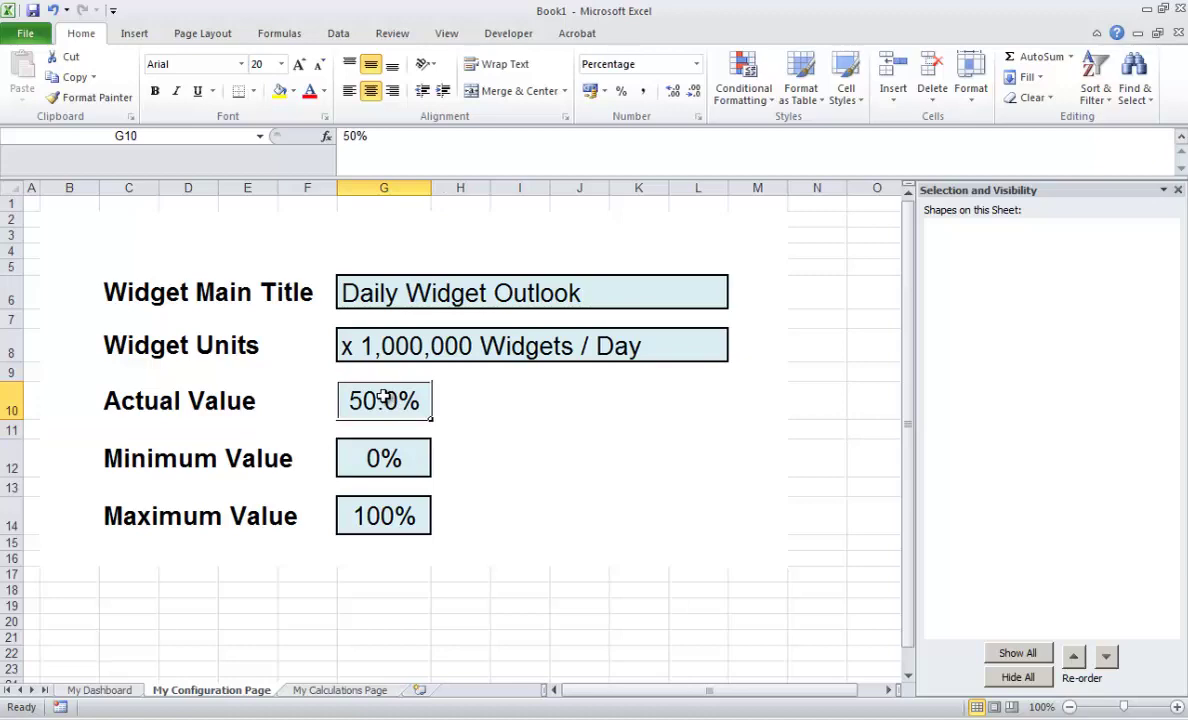
{"action": "type", "text": "22"}
{"action": "key", "text": "Return"}
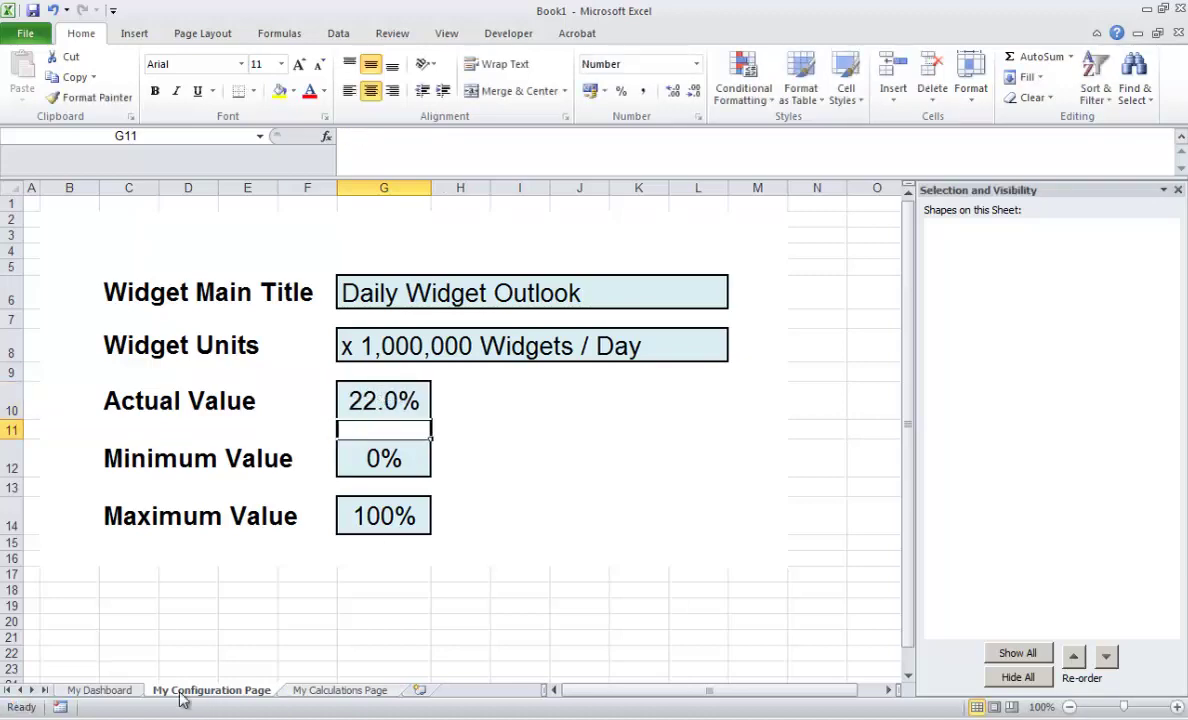
{"action": "left_click", "coordinate": [121, 692]}
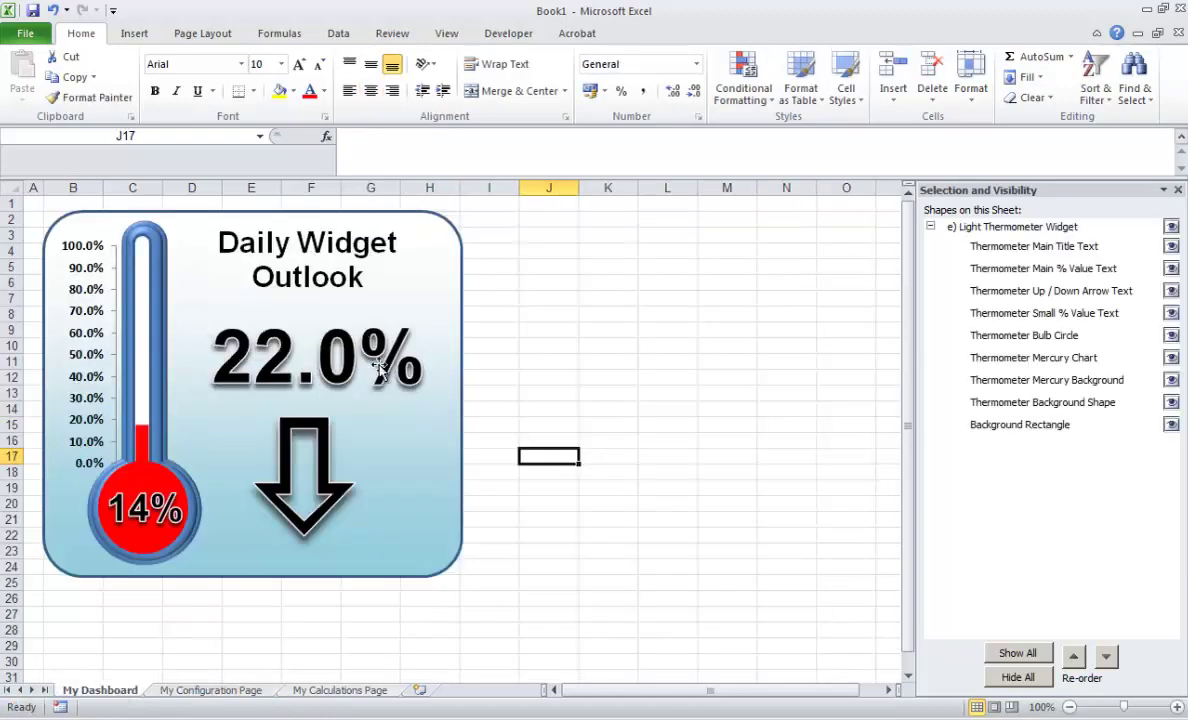
{"action": "left_click", "coordinate": [569, 358]}
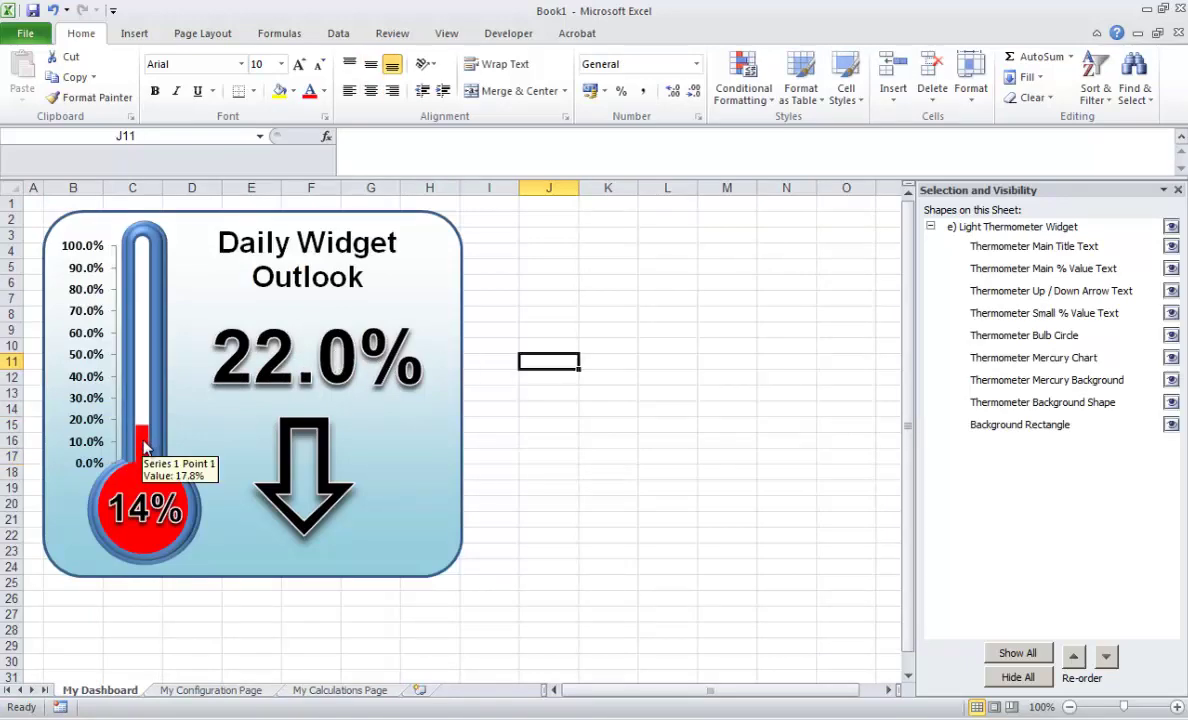
Step: Link the thermometer's small percentage text in the bulb to cell H6 with ='My Calculations Page'!H6
{"action": "left_click", "coordinate": [144, 514]}
{"action": "left_click", "coordinate": [144, 513]}
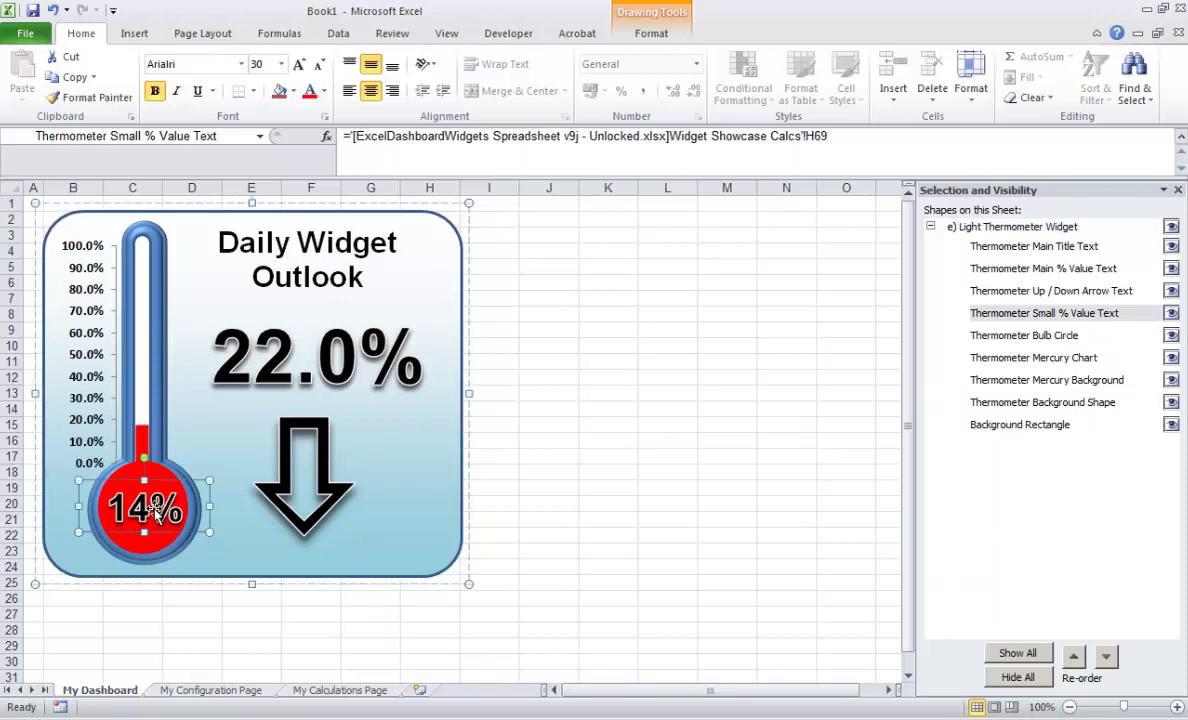
{"action": "triple_click", "coordinate": [556, 160]}
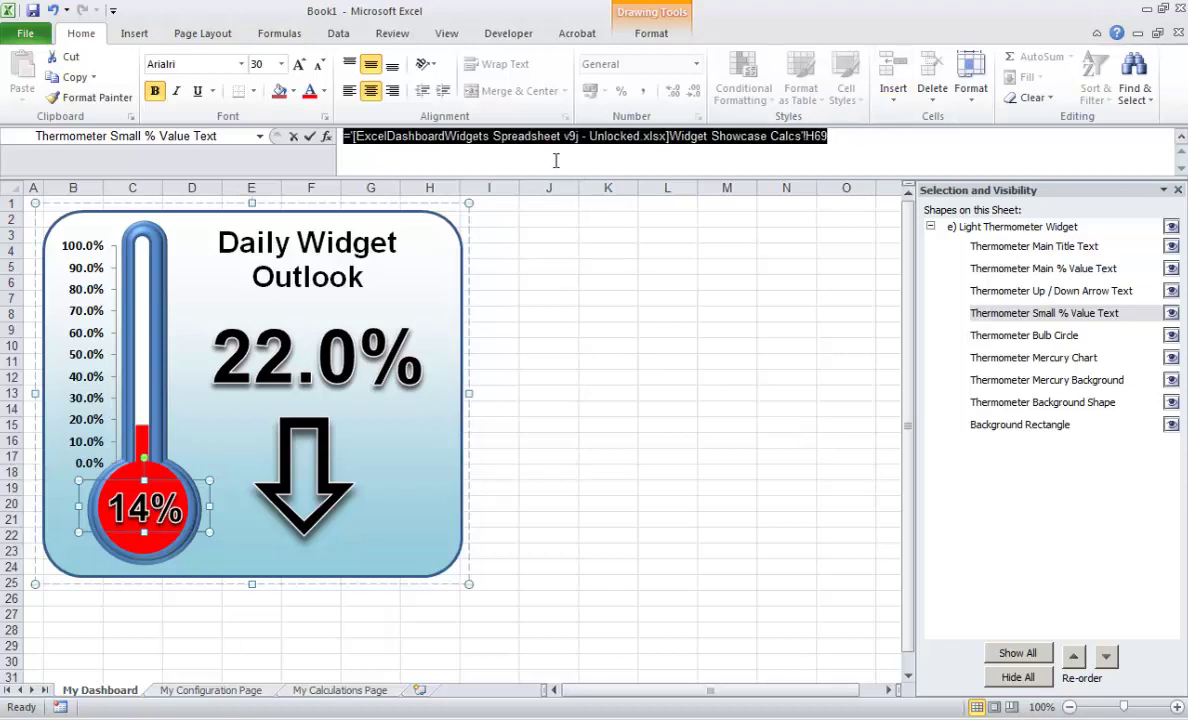
{"action": "type", "text": "="}
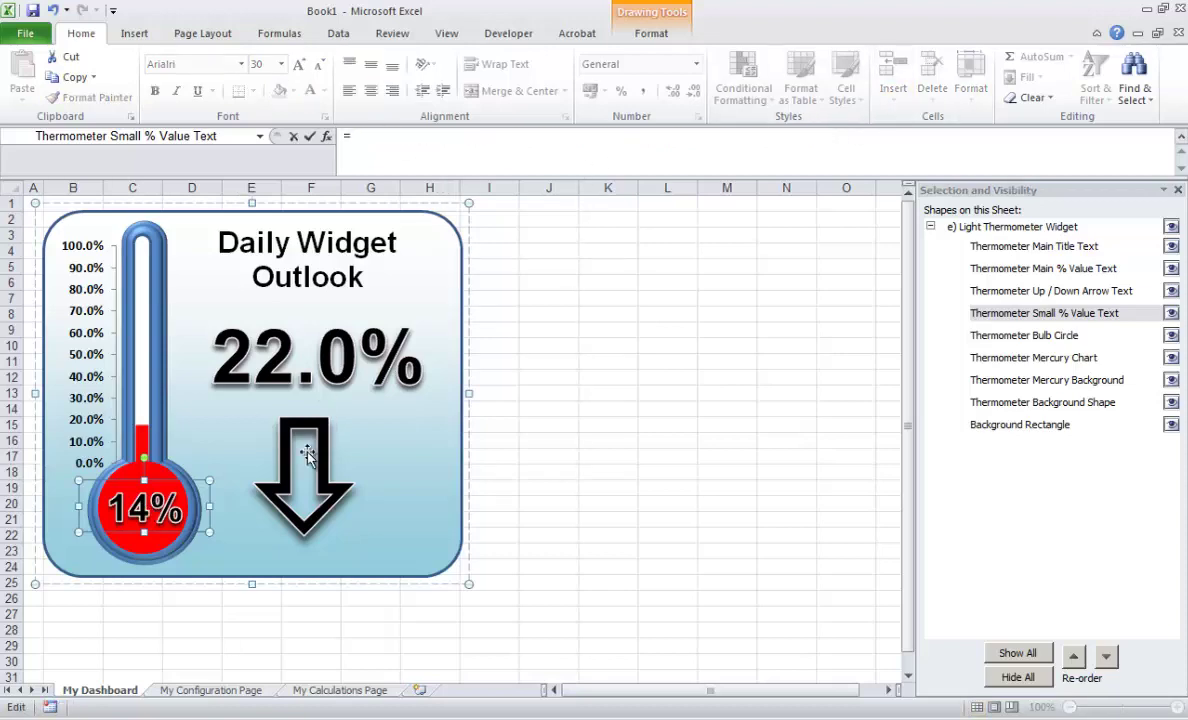
{"action": "left_click", "coordinate": [352, 690]}
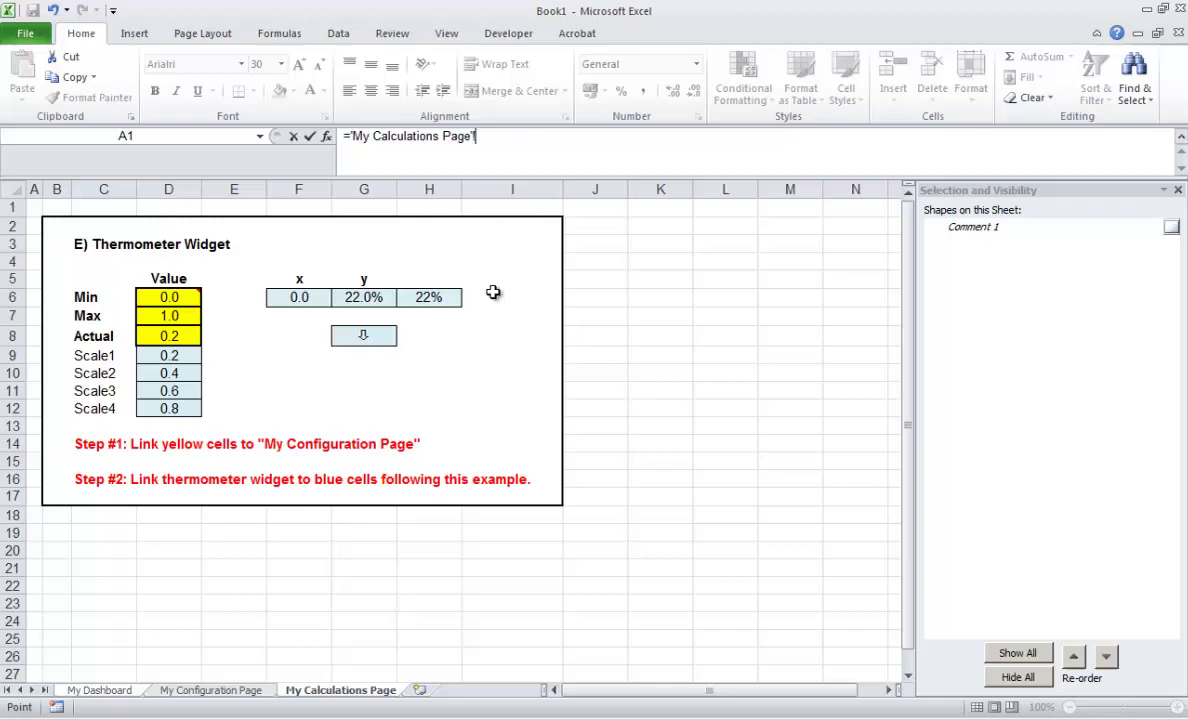
{"action": "left_click", "coordinate": [428, 297]}
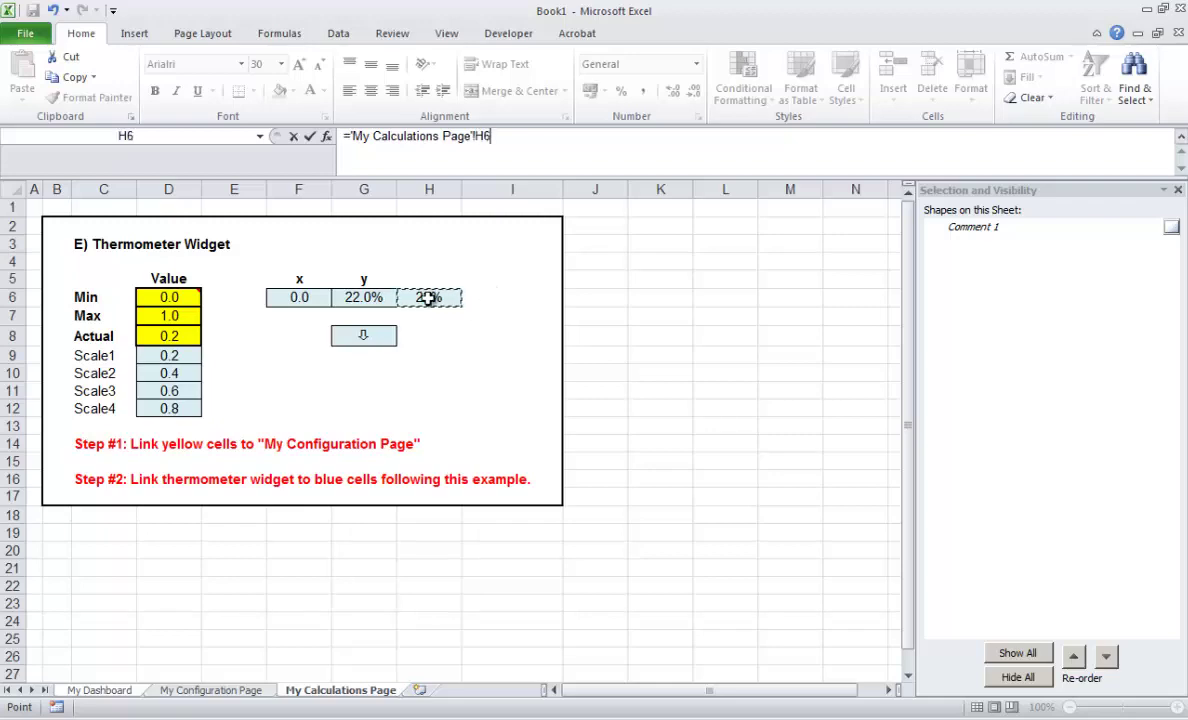
{"action": "key", "text": "Return"}
{"action": "left_click", "coordinate": [614, 393]}
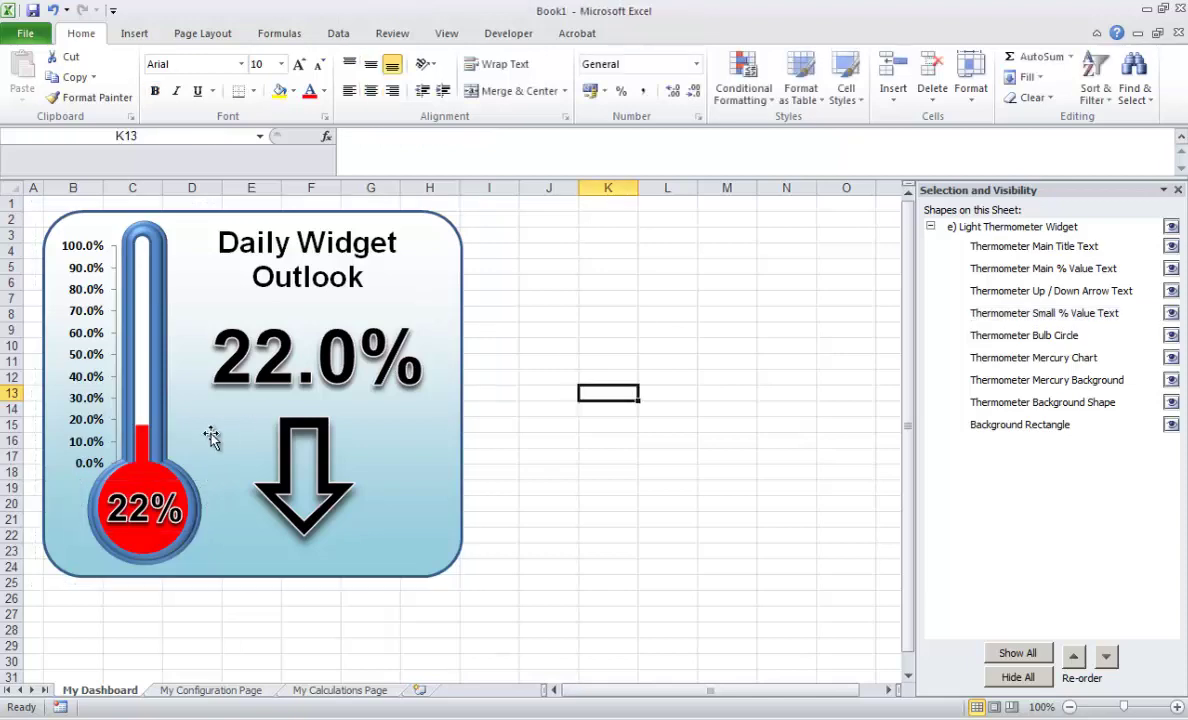
Step: Replace the external reference in the thermometer's mercury chart series with 'My Calculations Page'!G6, keeping the rest of the SERIES formula
{"action": "left_click", "coordinate": [145, 452]}
{"action": "left_click", "coordinate": [143, 435]}
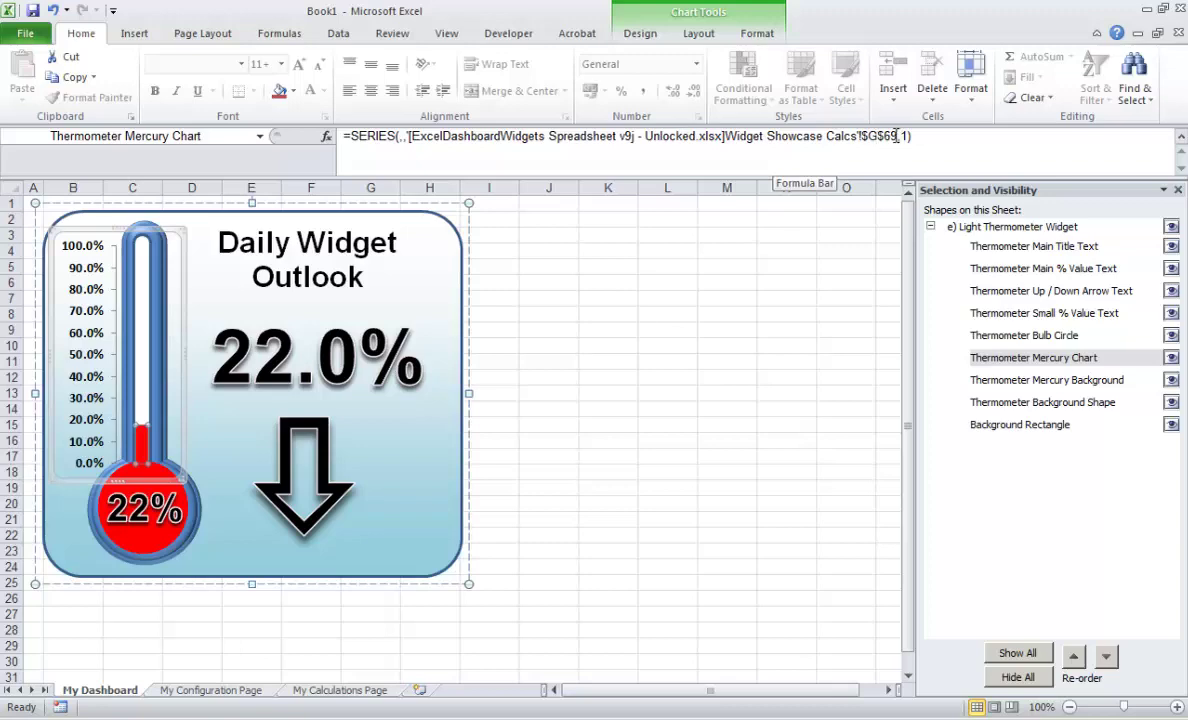
{"action": "left_click_drag", "start_coordinate": [897, 139], "coordinate": [410, 136]}
{"action": "key", "text": "Delete"}
{"action": "key", "text": "BackSpace"}
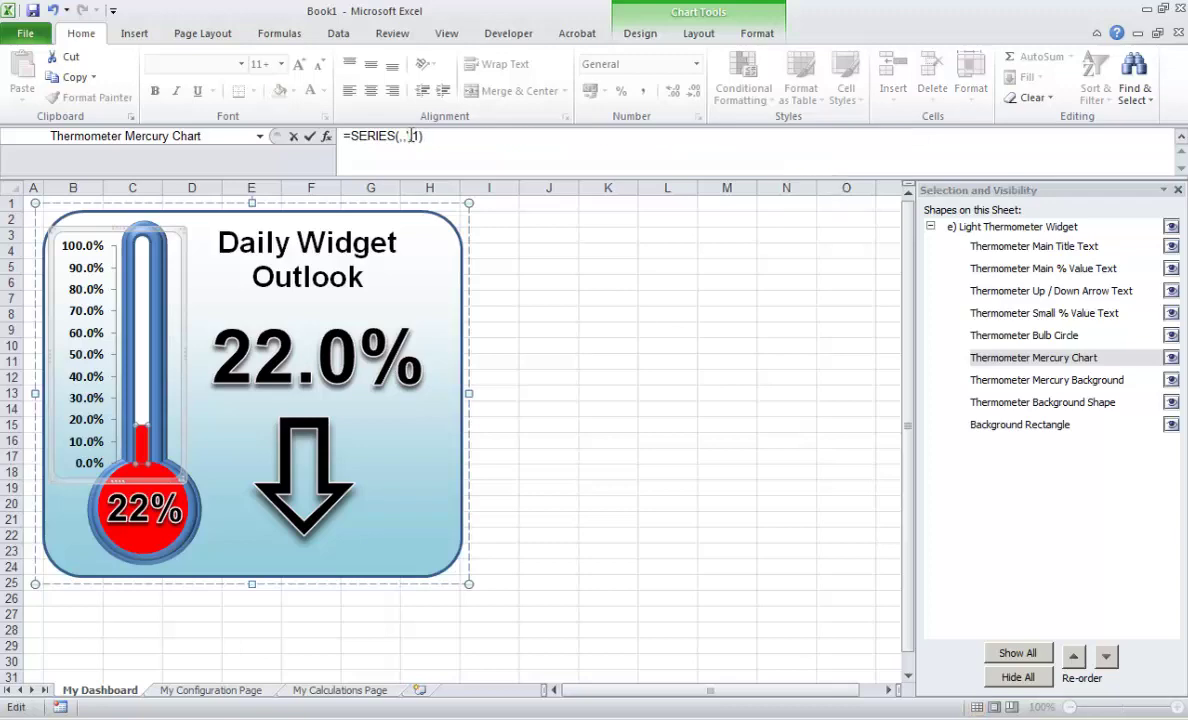
{"action": "key", "text": "BackSpace"}
{"action": "left_click", "coordinate": [333, 690]}
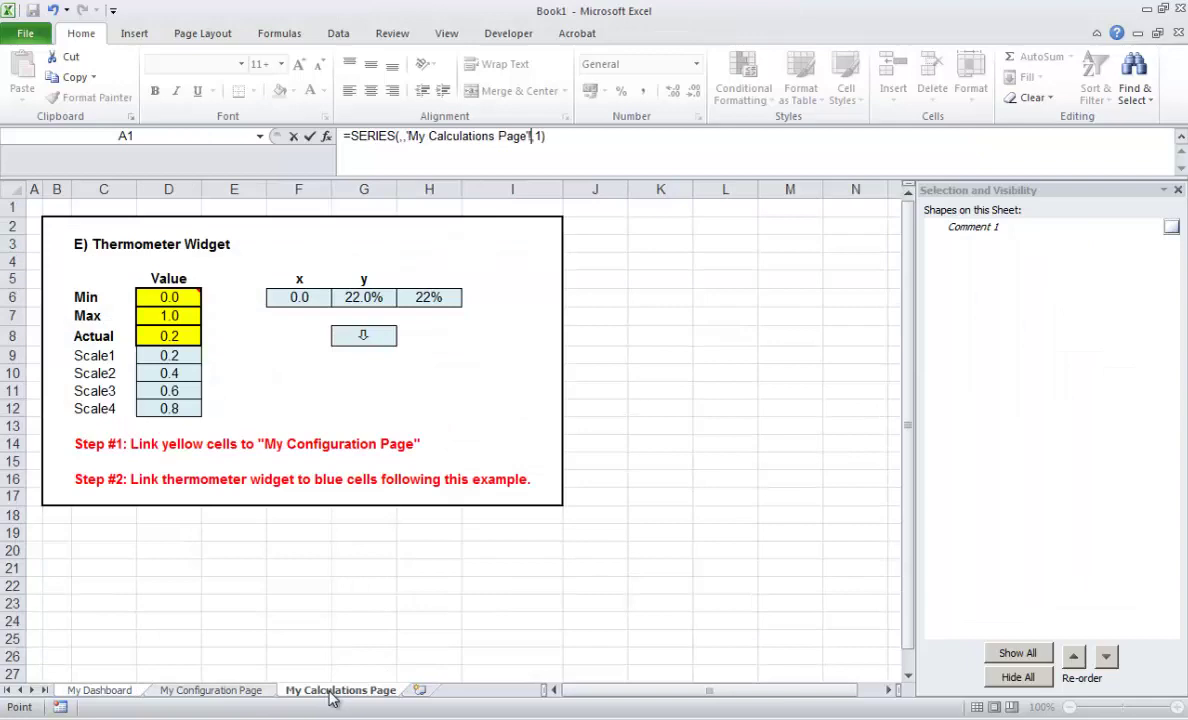
{"action": "left_click", "coordinate": [364, 297]}
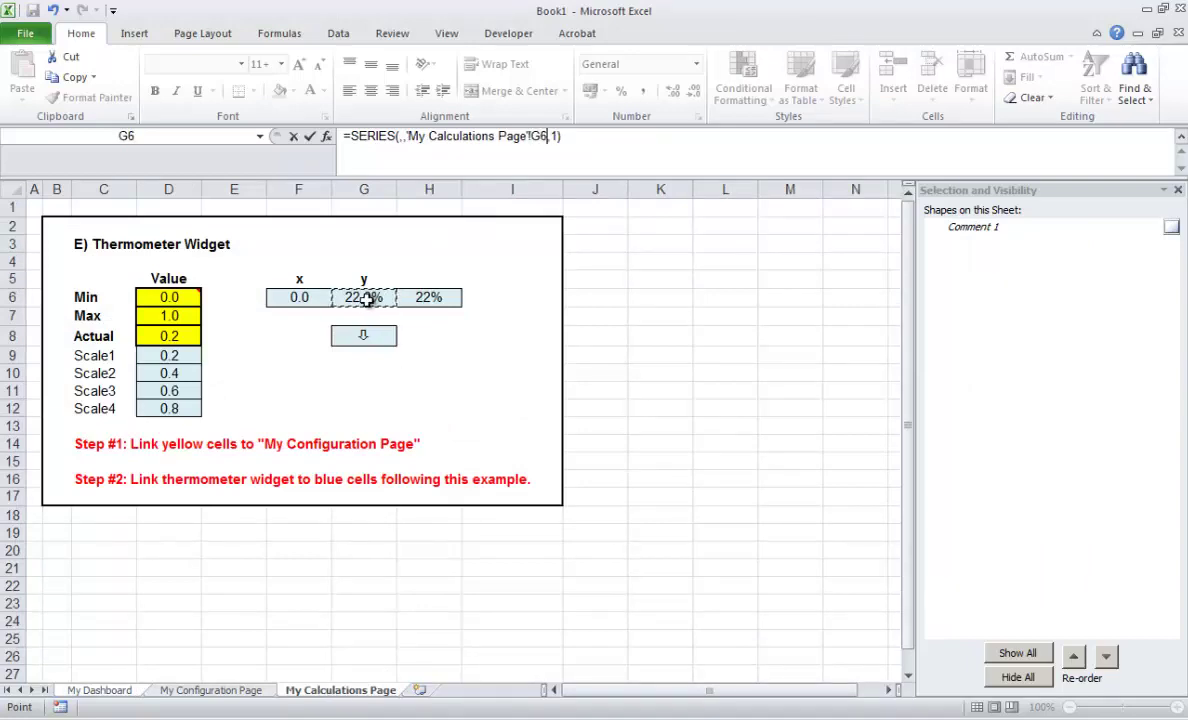
{"action": "key", "text": "Return"}
{"action": "left_click", "coordinate": [617, 391]}
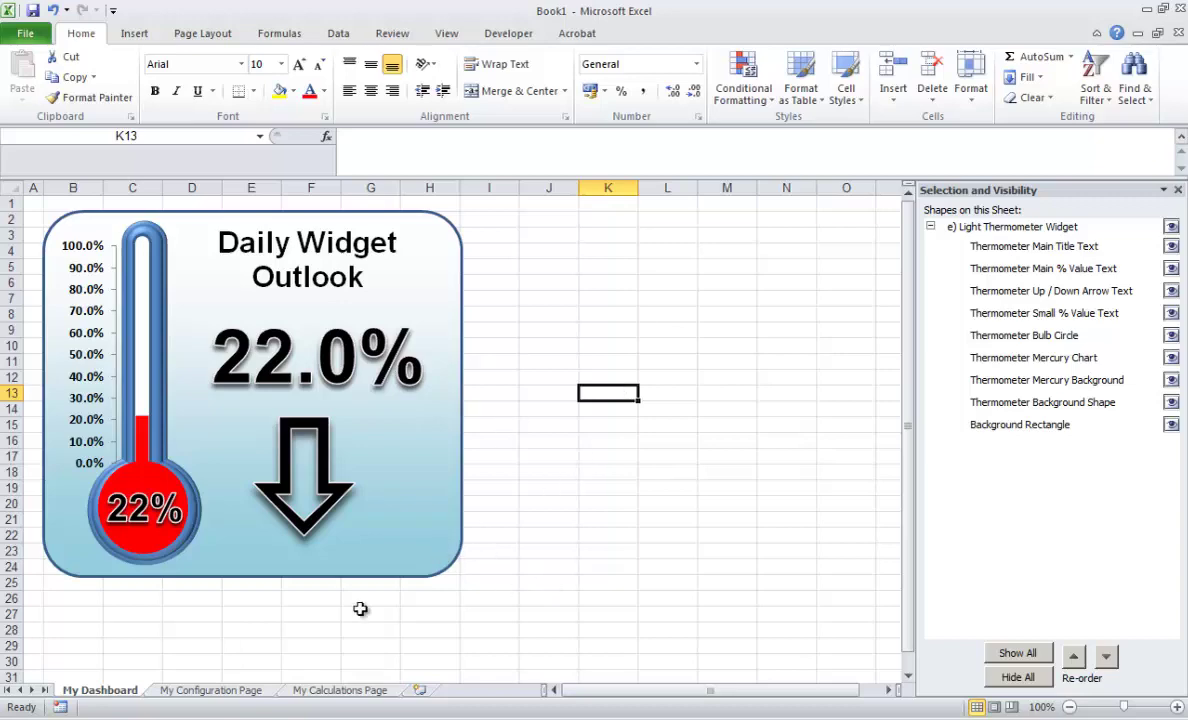
Step: Link the thermometer's main title text to the Widget Main Title cell with ='My Configuration Page'!G6
{"action": "left_click", "coordinate": [314, 255]}
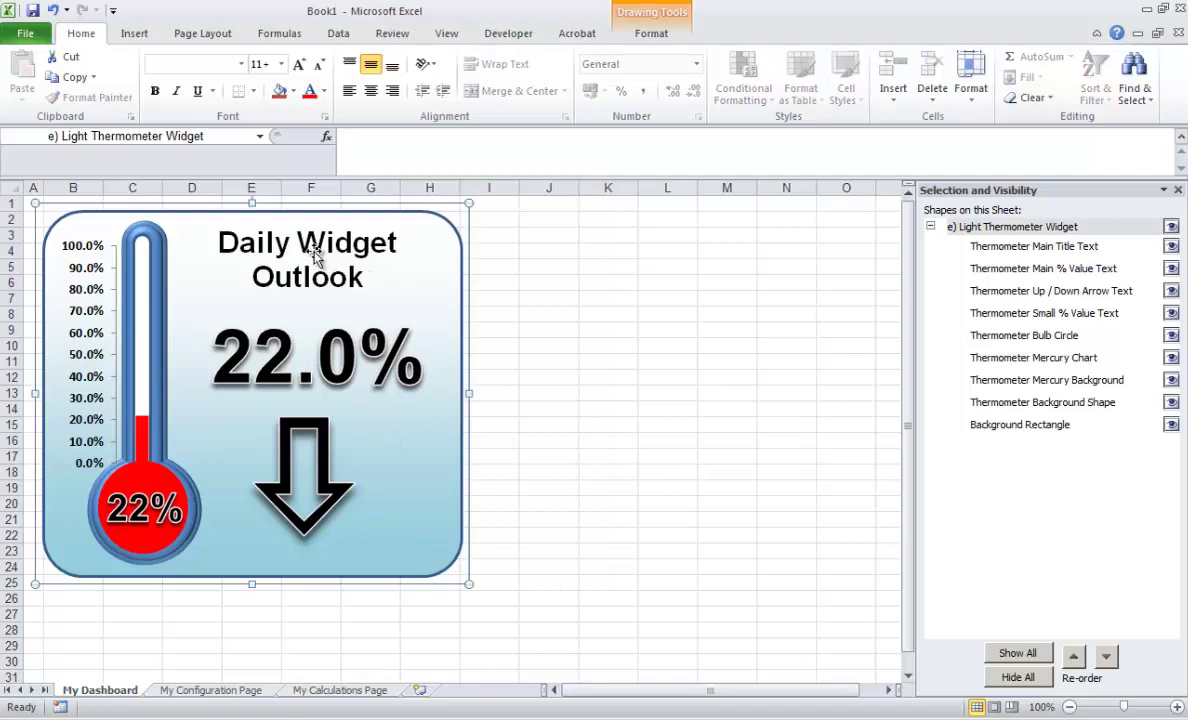
{"action": "left_click", "coordinate": [316, 257]}
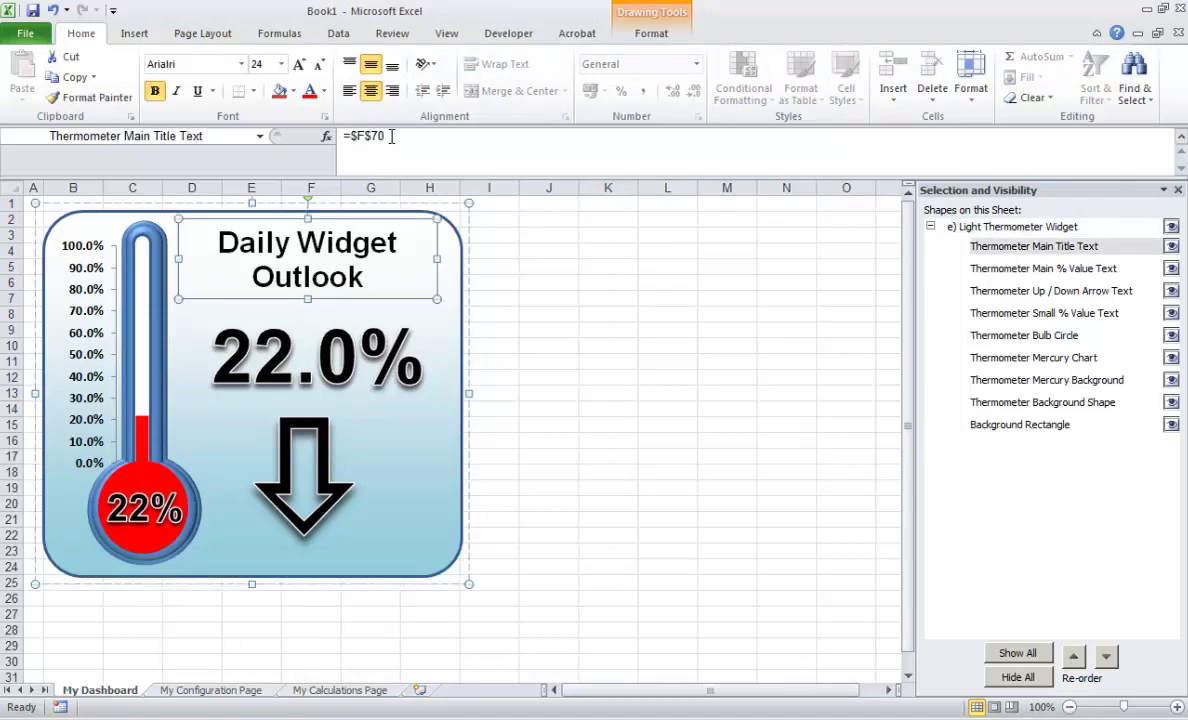
{"action": "left_click_drag", "start_coordinate": [384, 136], "coordinate": [342, 138]}
{"action": "type", "text": "="}
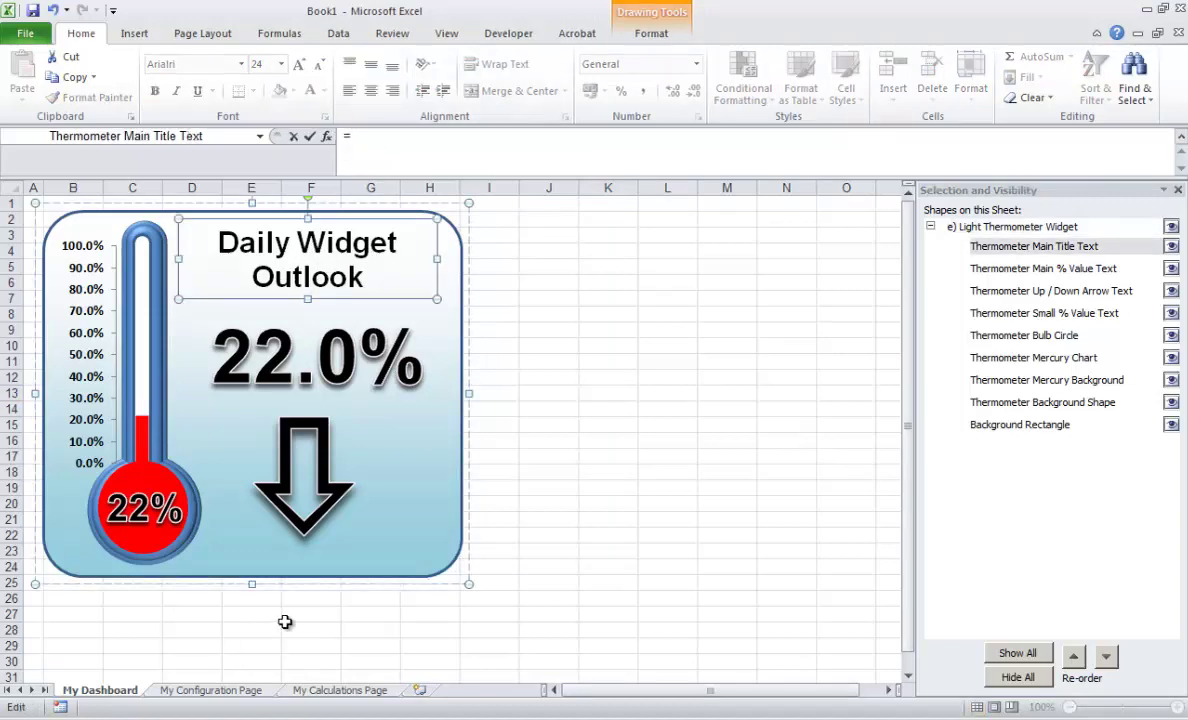
{"action": "left_click", "coordinate": [222, 692]}
{"action": "left_click", "coordinate": [371, 292]}
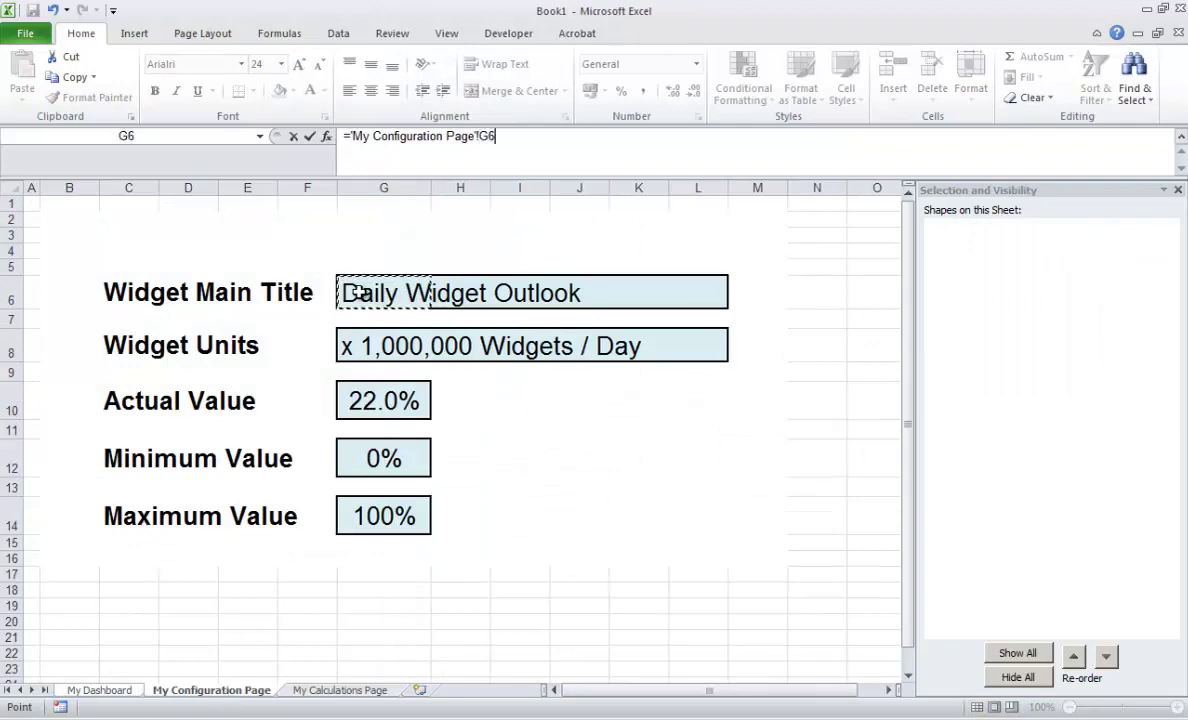
{"action": "key", "text": "Return"}
{"action": "left_click", "coordinate": [610, 471]}
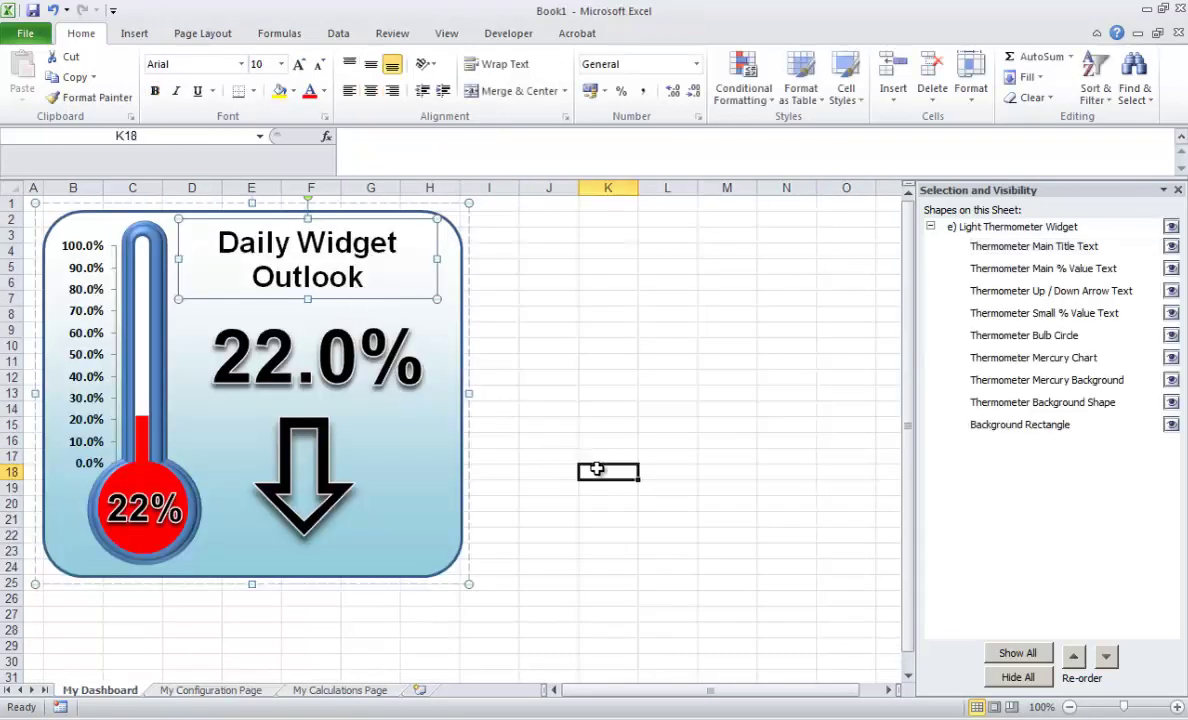
Step: Link the thermometer's up/down arrow text to the arrow cell with ='My Calculations Page'!G8
{"action": "left_click", "coordinate": [321, 461]}
{"action": "left_click", "coordinate": [321, 461]}
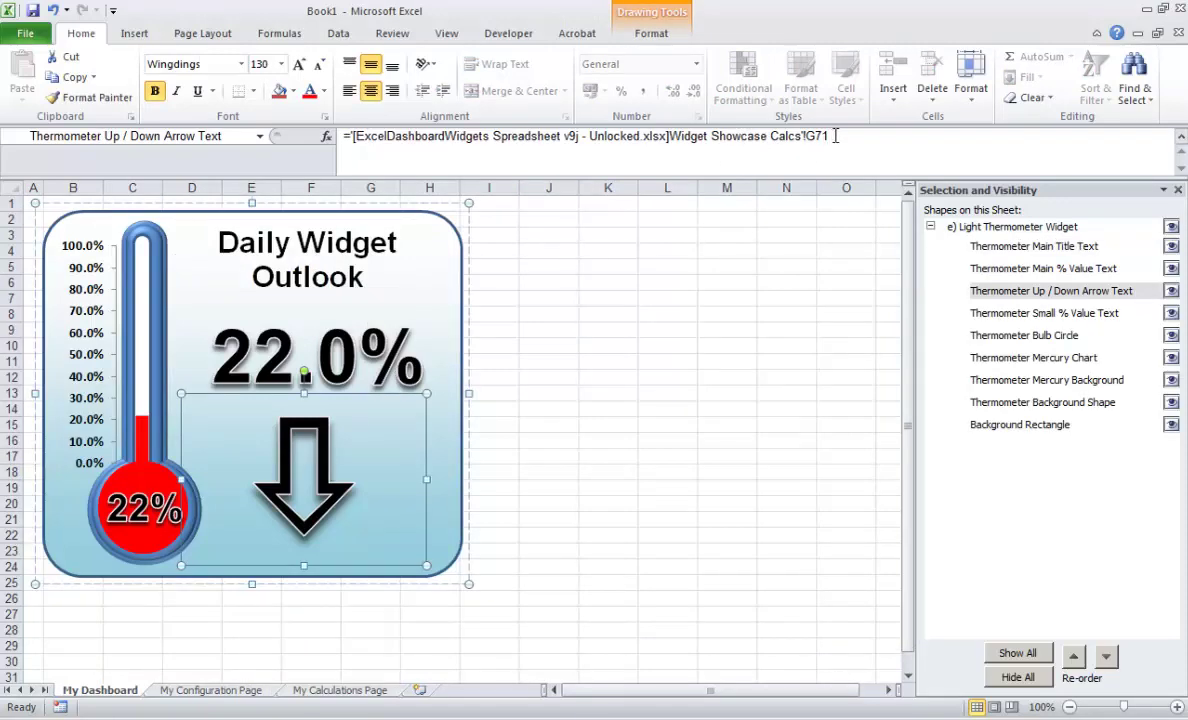
{"action": "left_click_drag", "start_coordinate": [829, 136], "coordinate": [350, 136]}
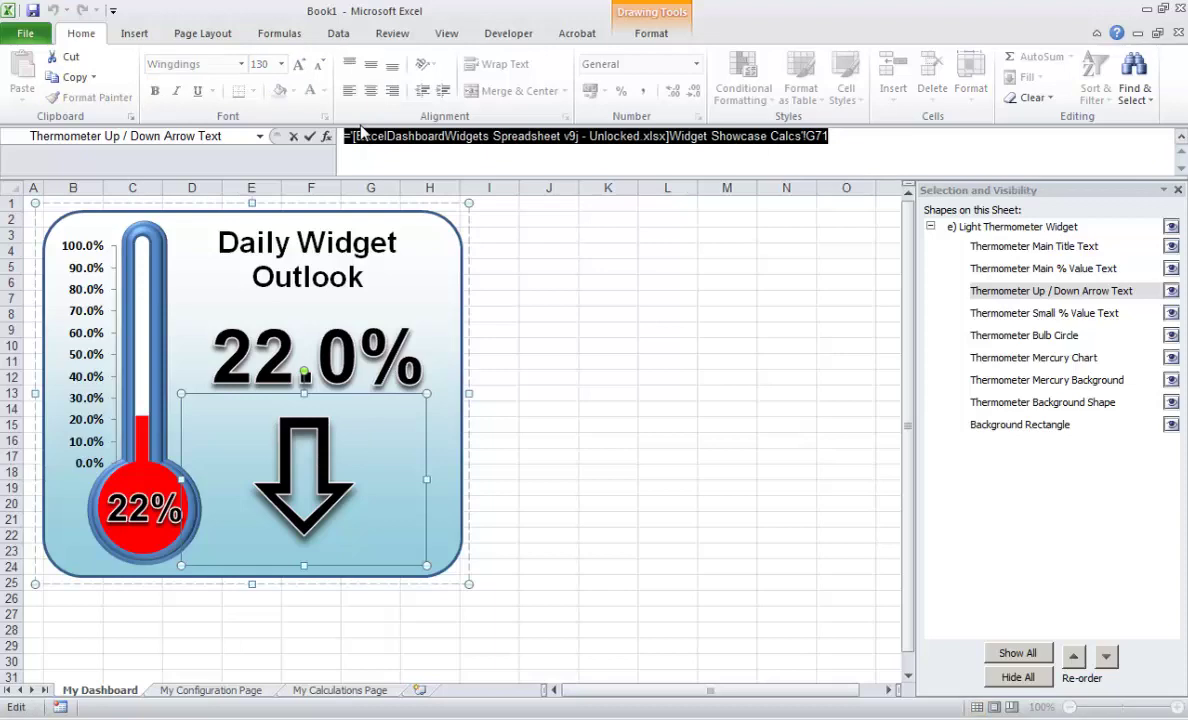
{"action": "key", "text": "BackSpace"}
{"action": "left_click", "coordinate": [335, 689]}
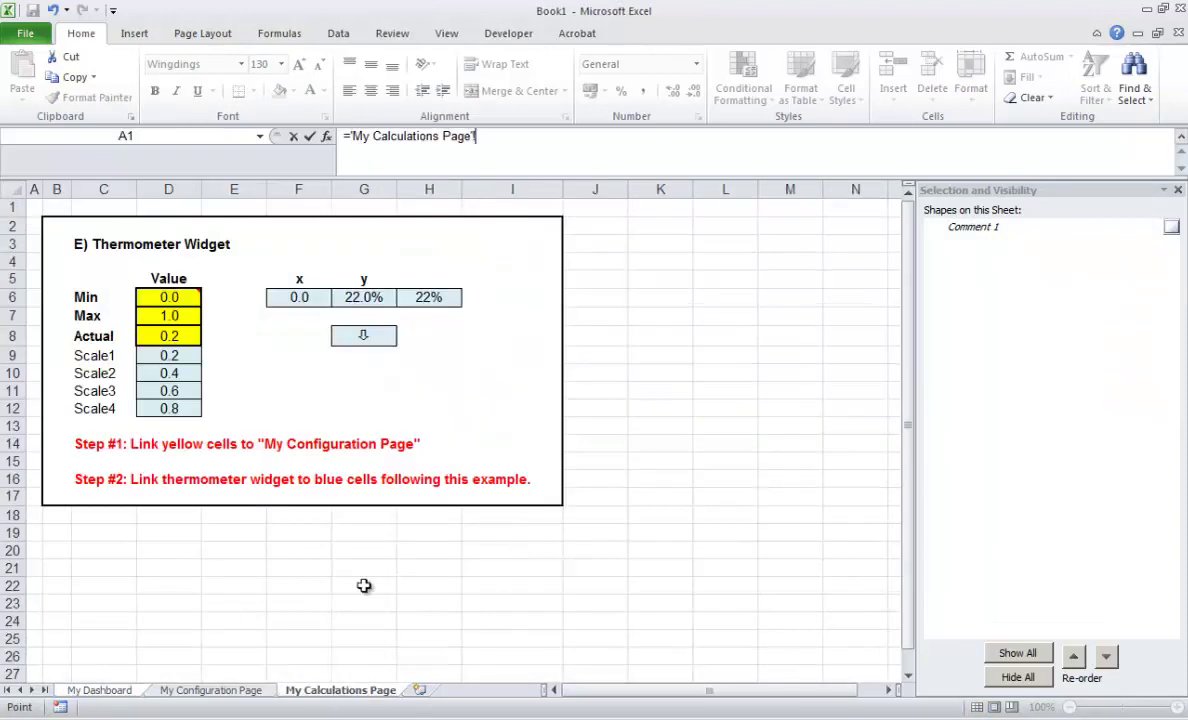
{"action": "left_click", "coordinate": [370, 338]}
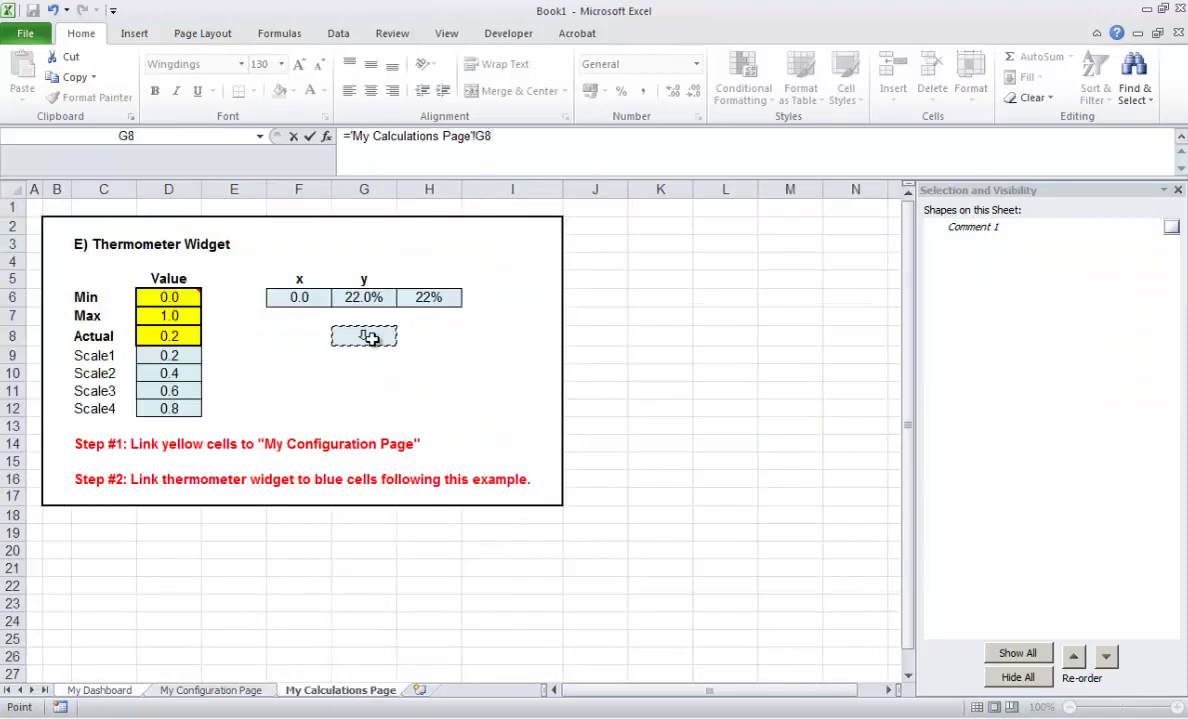
{"action": "key", "text": "Return"}
{"action": "left_click", "coordinate": [640, 412]}
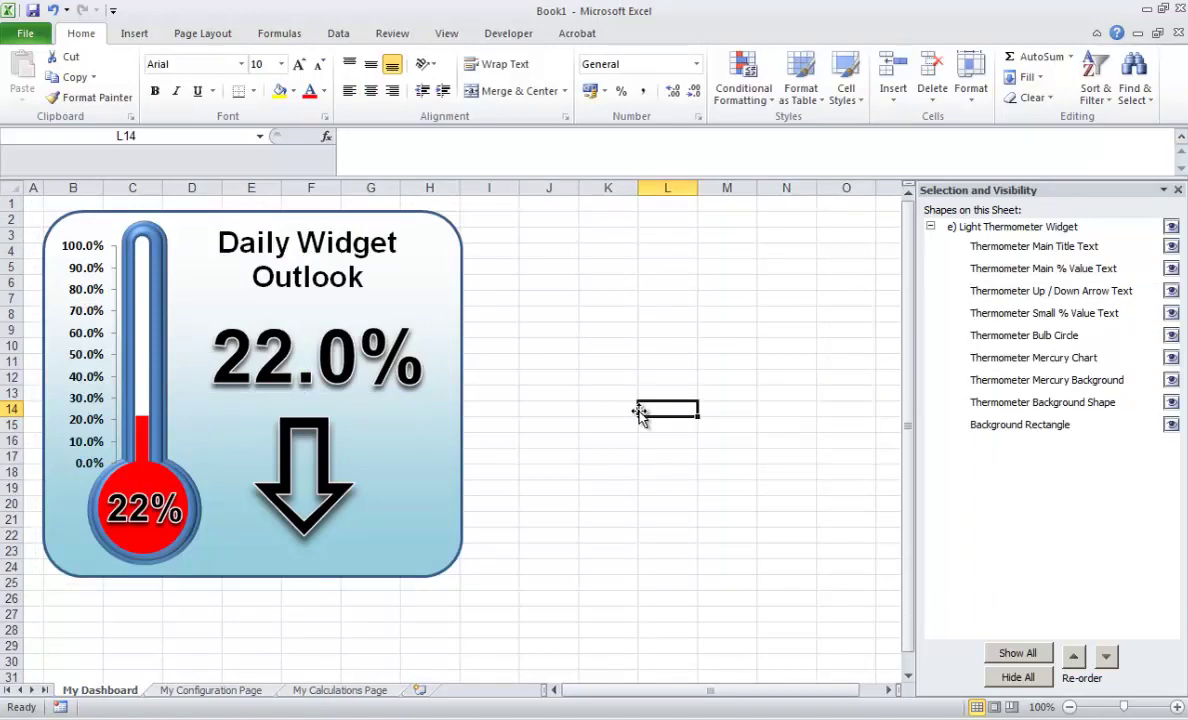
Step: On My Configuration Page, change the Widget Main Title to the forum member's first name in possessive form followed by "Widget"
{"action": "left_click", "coordinate": [210, 690]}
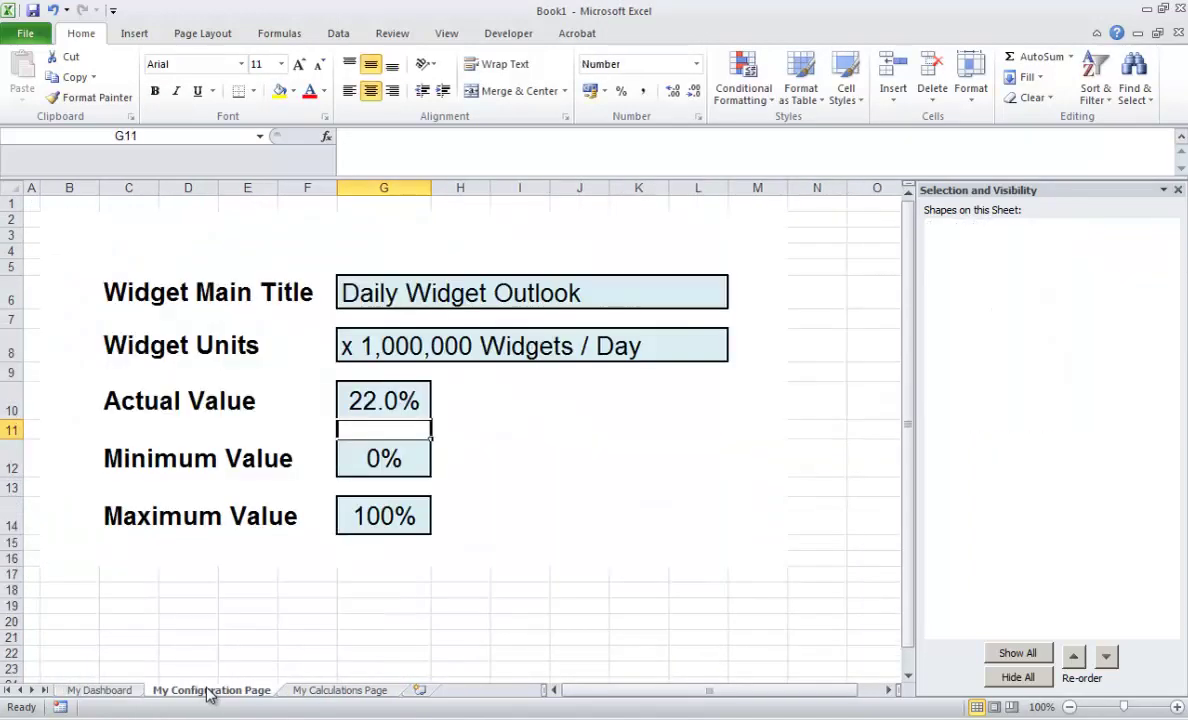
{"action": "left_click", "coordinate": [506, 527]}
{"action": "left_click", "coordinate": [363, 294]}
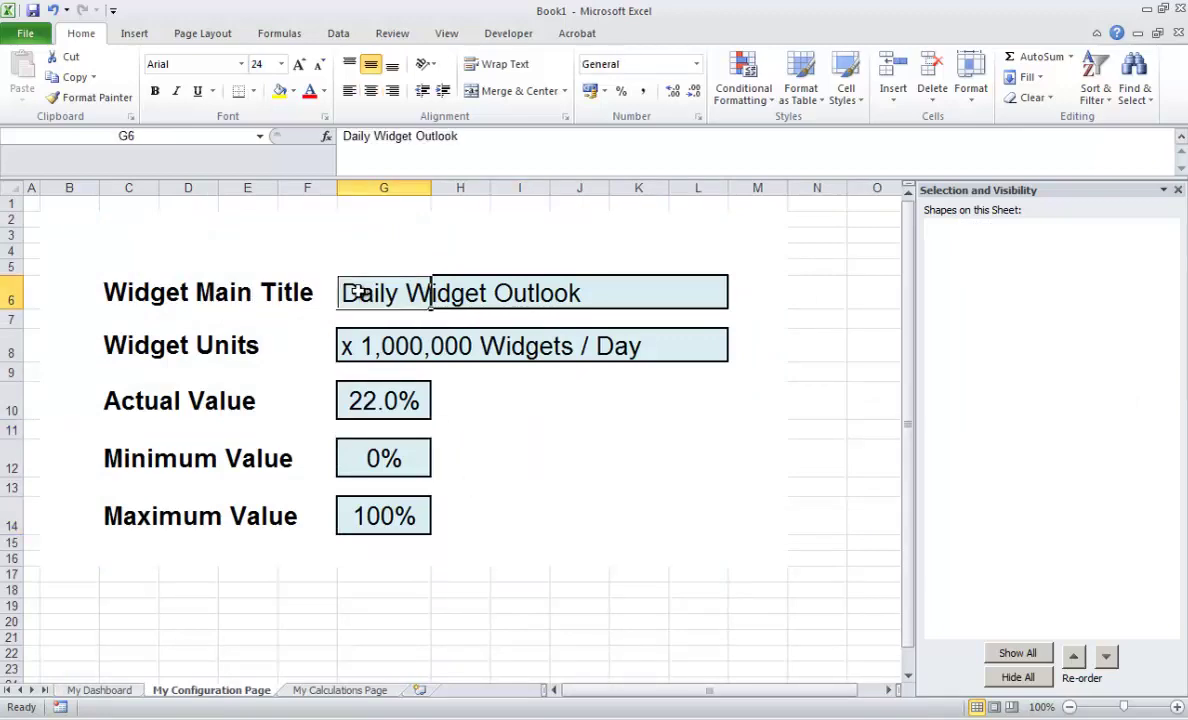
{"action": "type", "text": "Darren"}
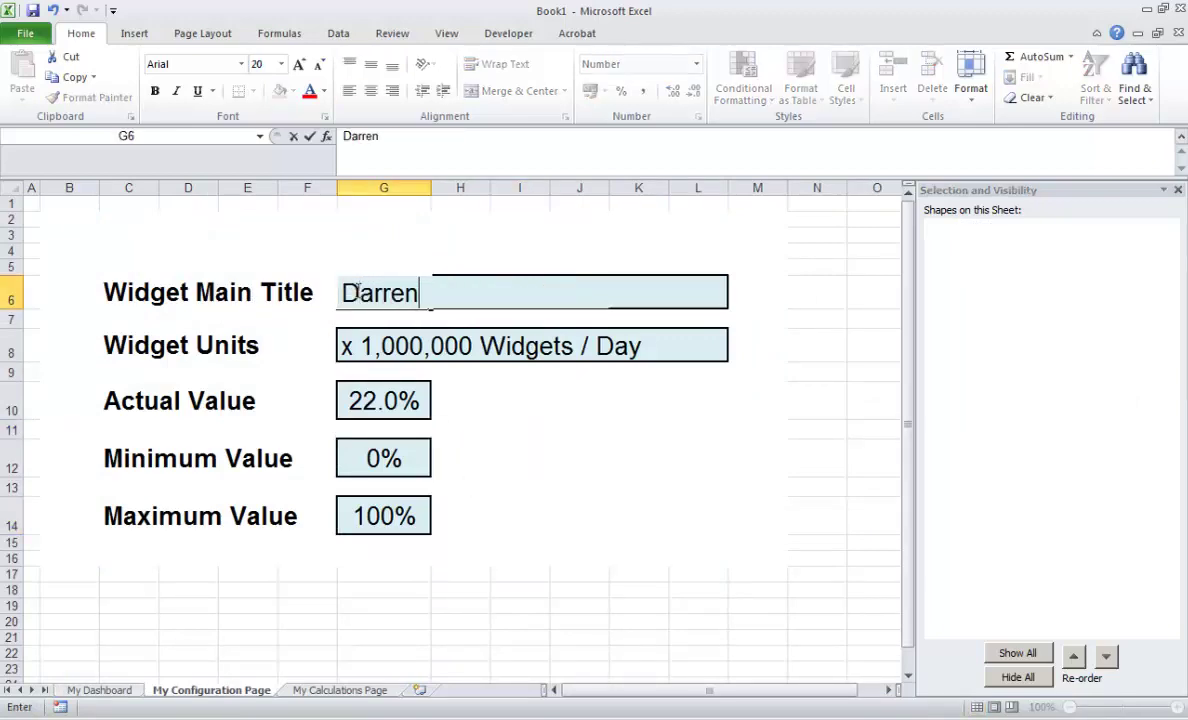
{"action": "type", "text": "'s Widget"}
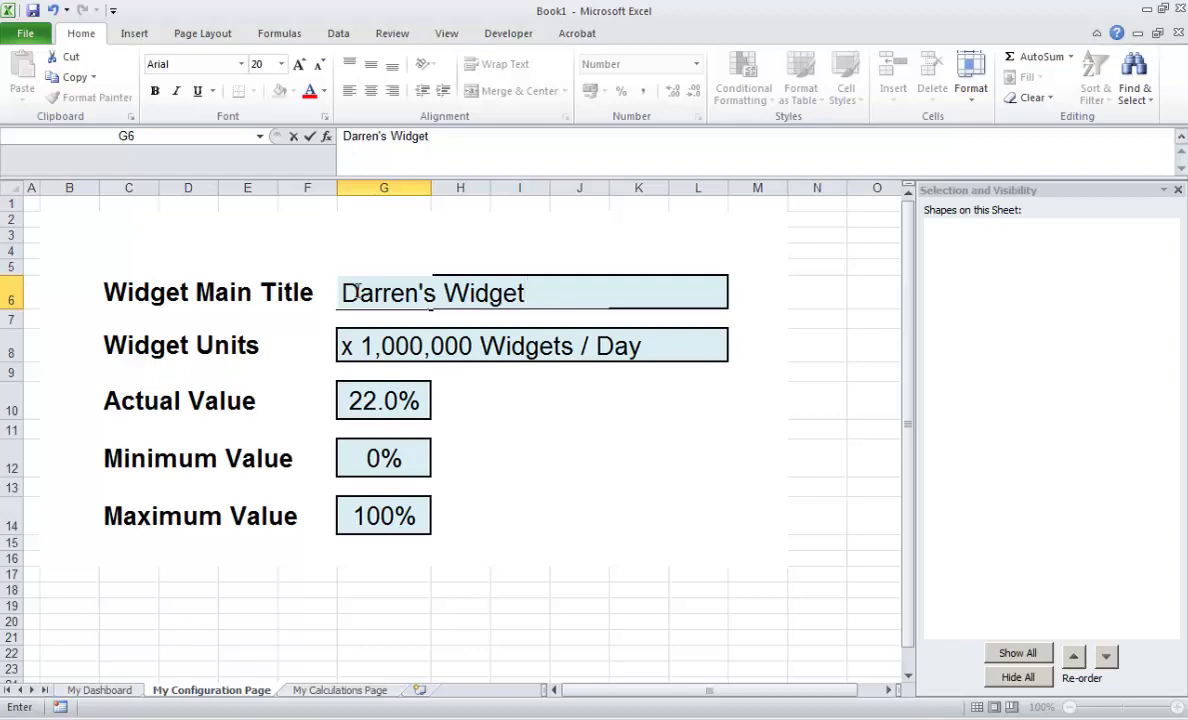
{"action": "left_click", "coordinate": [578, 456]}
Step: Set the Actual Value to 95% and check the thermometer widget on My Dashboard
{"action": "left_click", "coordinate": [372, 398]}
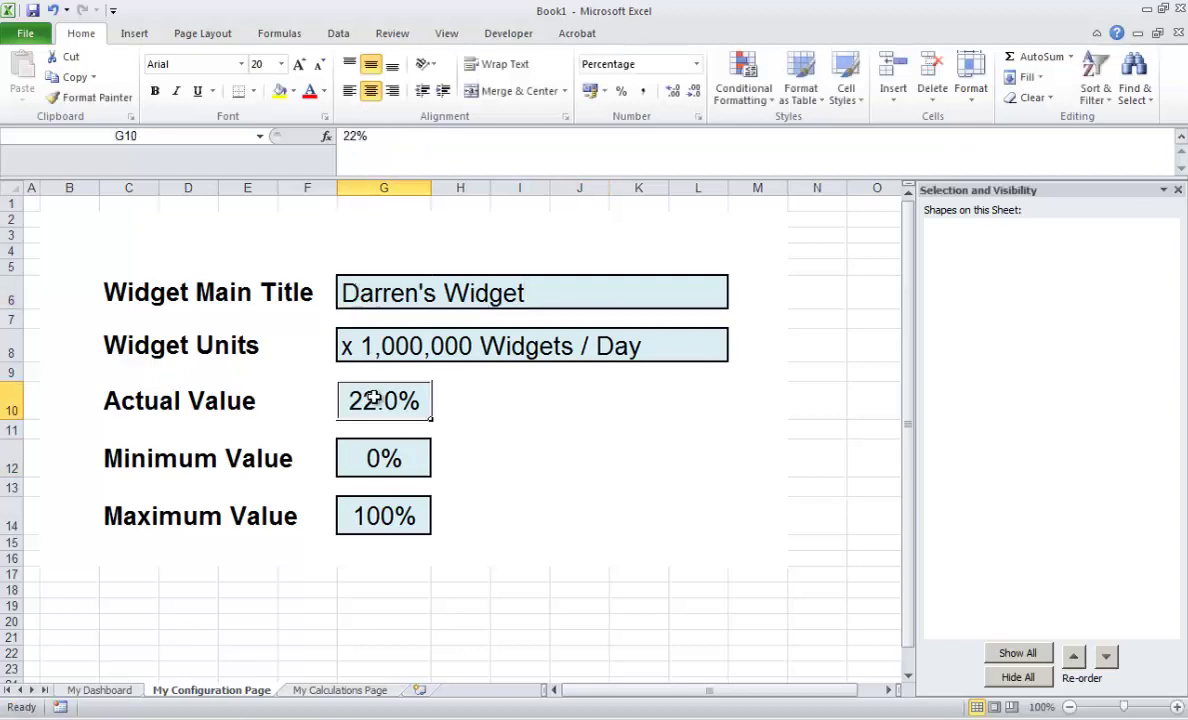
{"action": "type", "text": "95"}
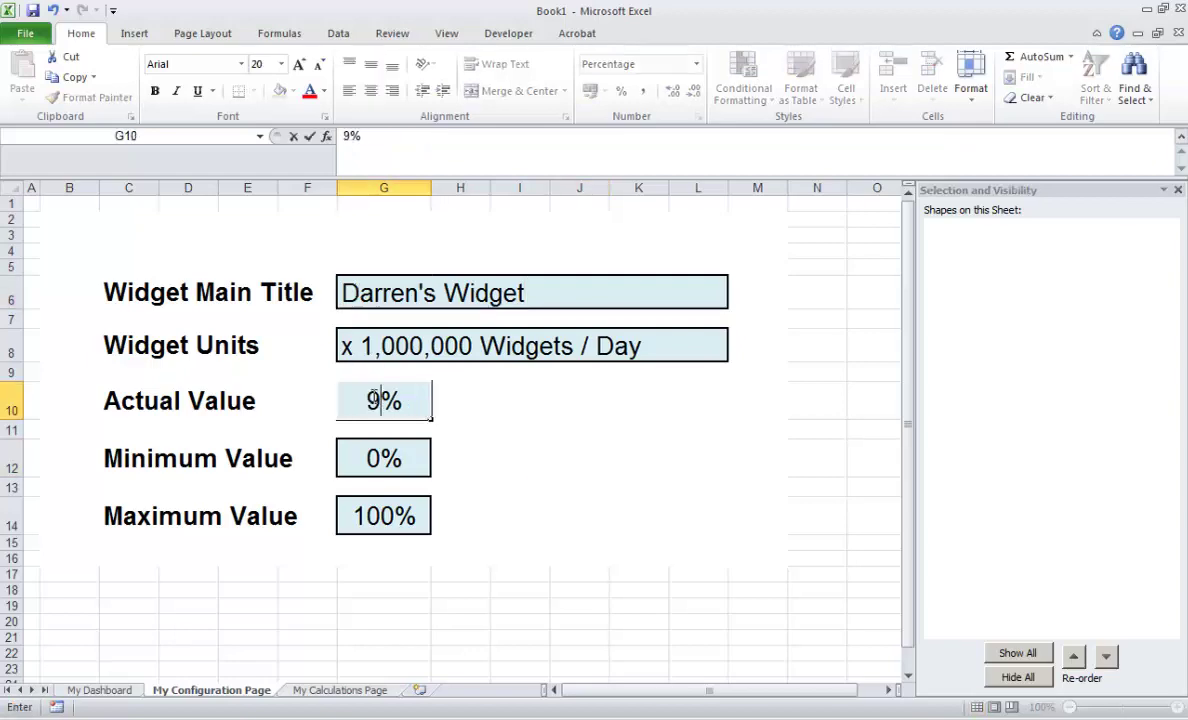
{"action": "key", "text": "Return"}
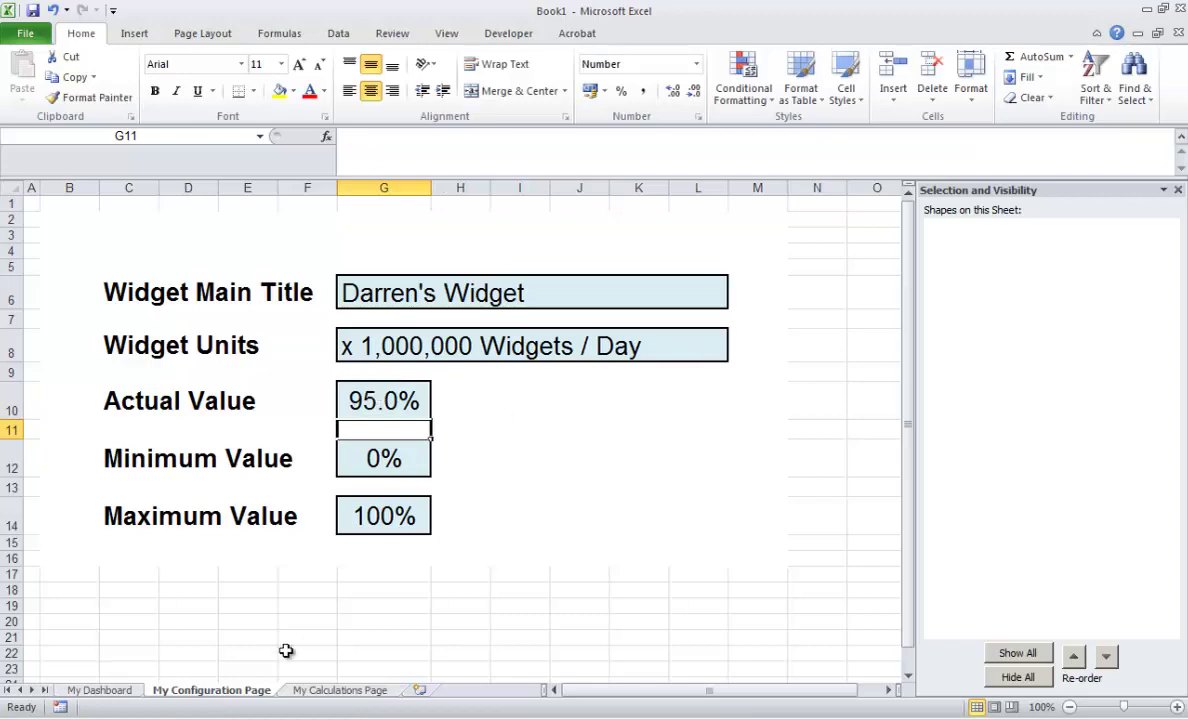
{"action": "left_click", "coordinate": [115, 690]}
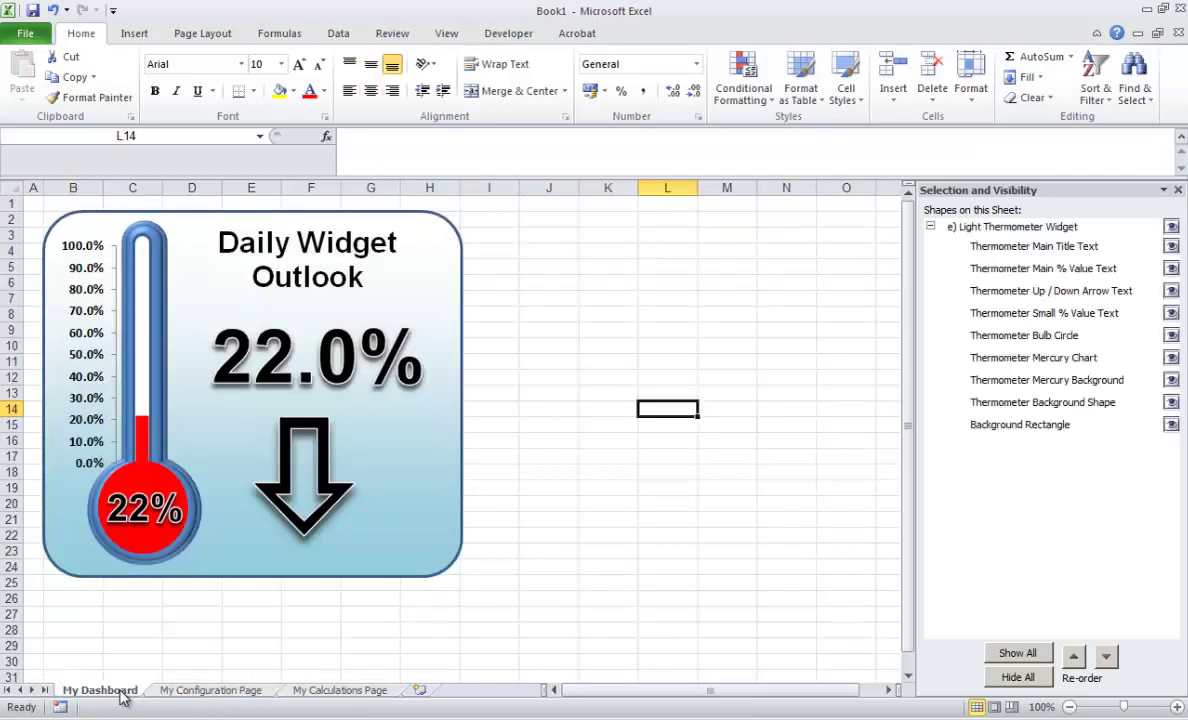
{"action": "left_click", "coordinate": [541, 566]}
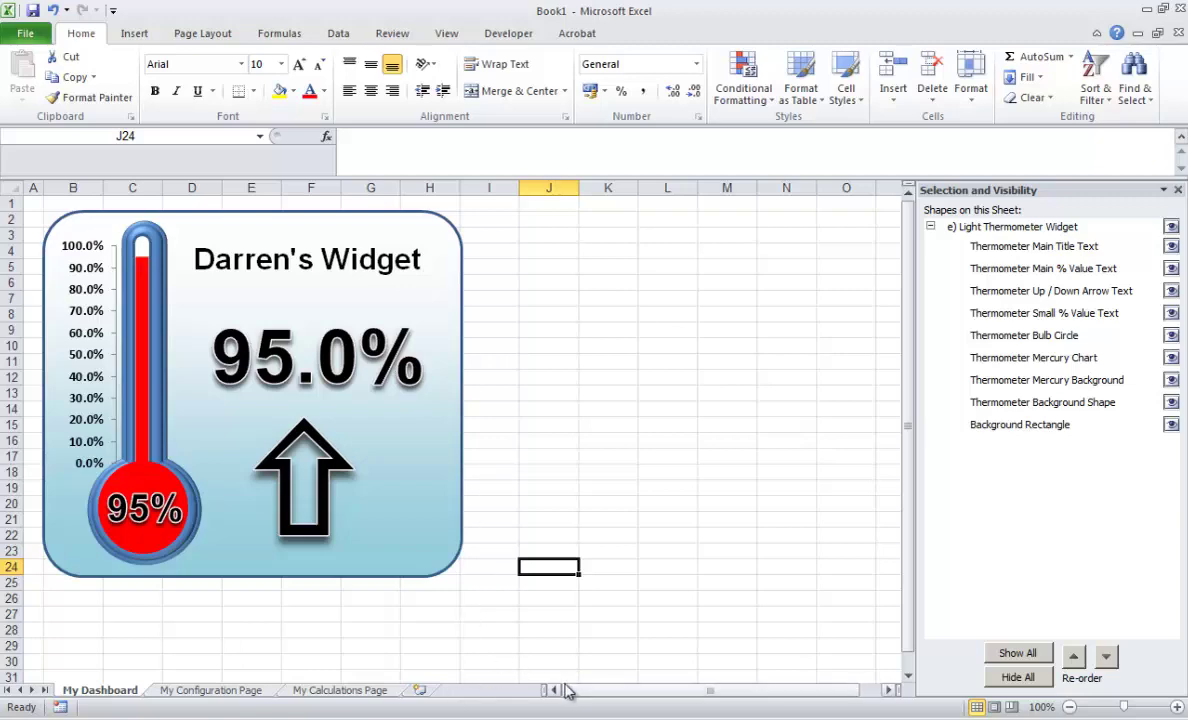
Step: Switch to the Excel Dashboard Widgets support forum in the browser and open its active topics from the board index
{"action": "left_click", "coordinate": [910, 713]}
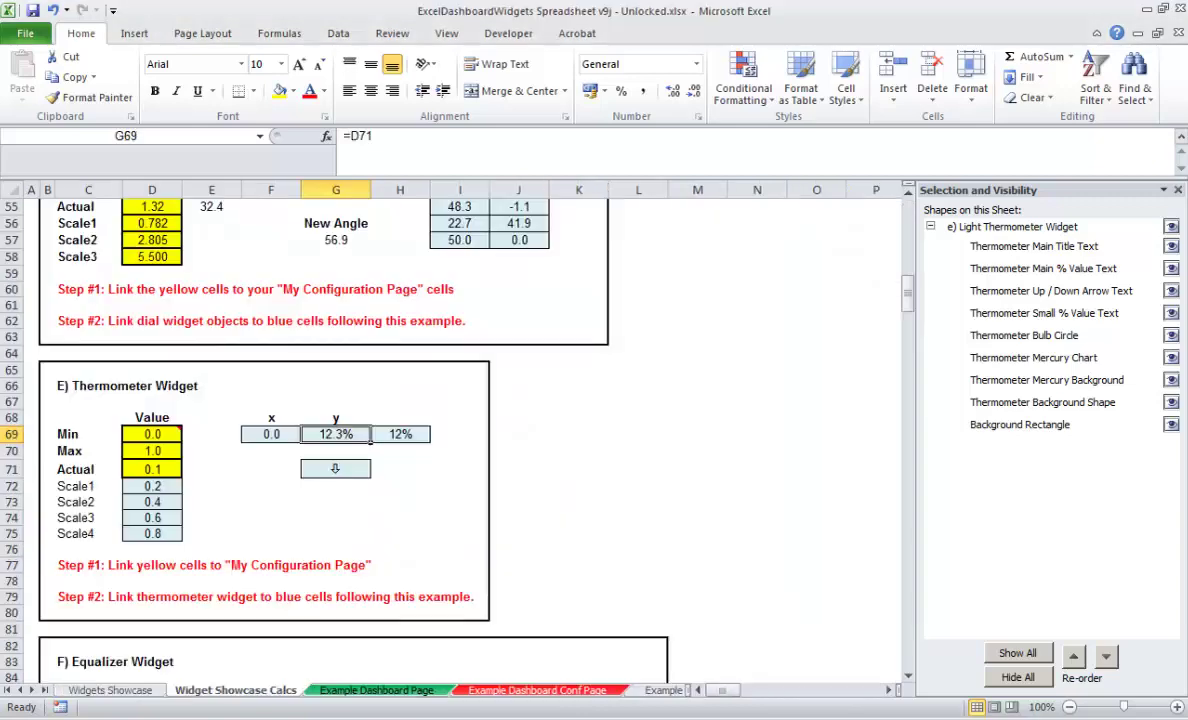
{"action": "left_click", "coordinate": [200, 716]}
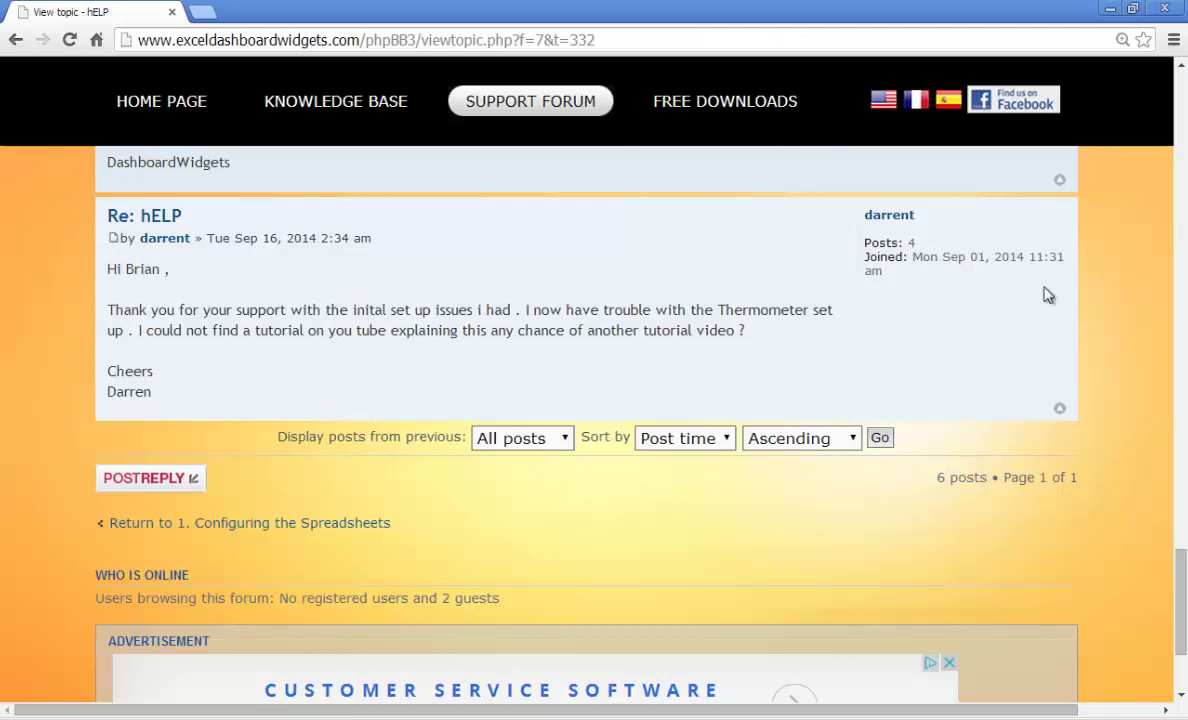
{"action": "left_click_drag", "start_coordinate": [1181, 578], "coordinate": [1181, 90]}
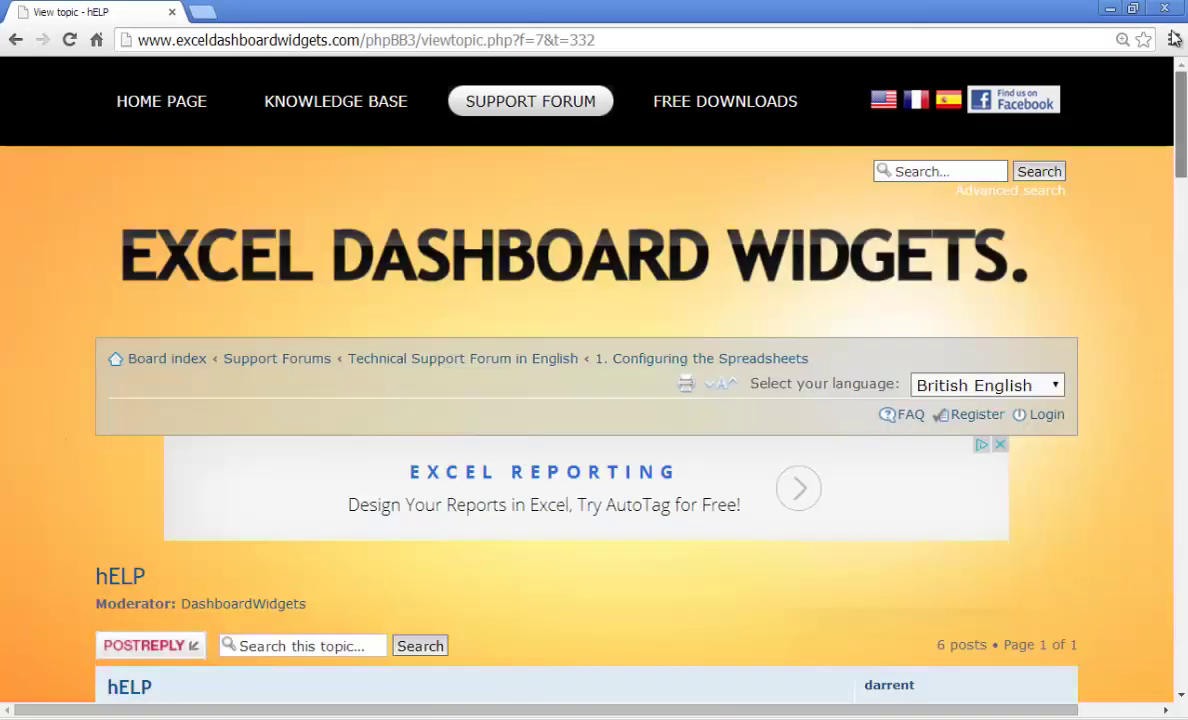
{"action": "left_click", "coordinate": [163, 362]}
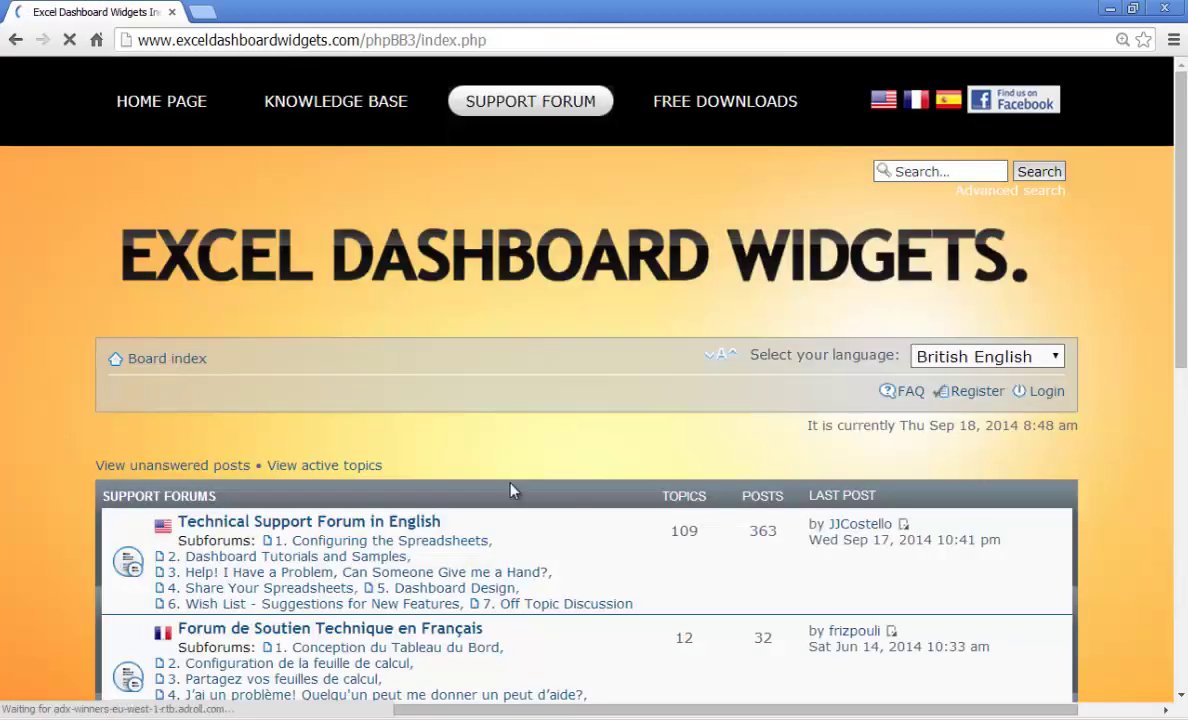
{"action": "left_click", "coordinate": [362, 467]}
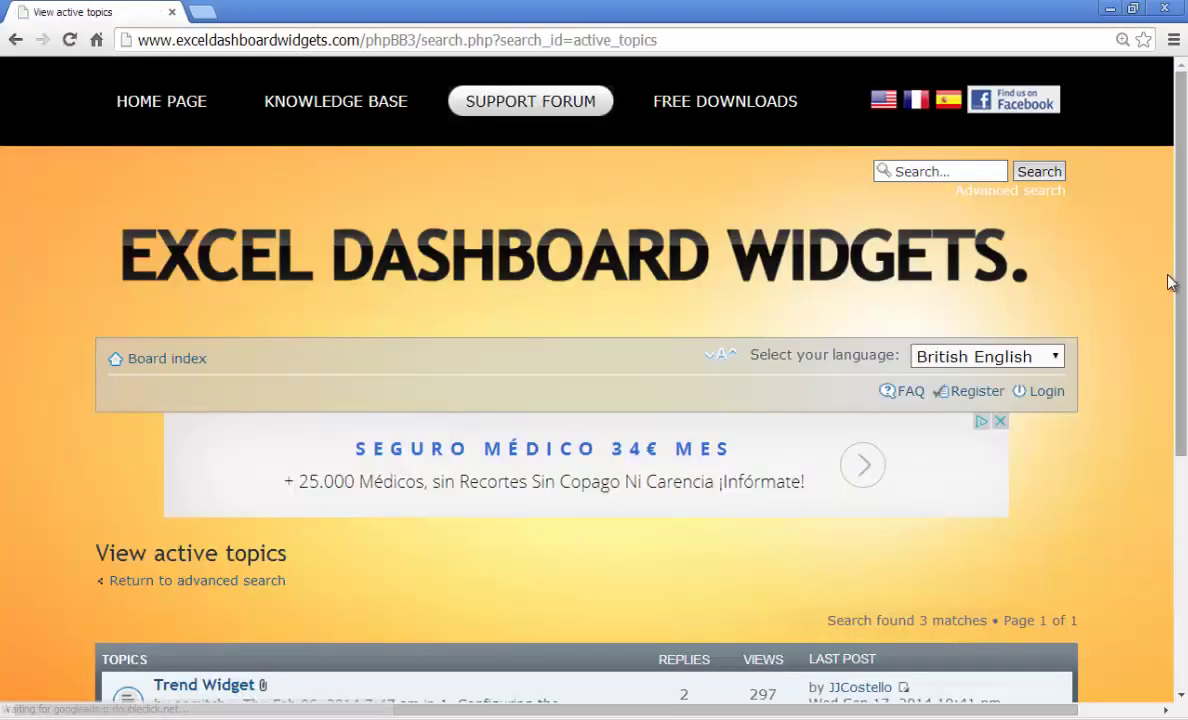
Step: Display the forum's active topics from the previous 2 weeks
{"action": "left_click_drag", "start_coordinate": [1180, 270], "coordinate": [1181, 452]}
{"action": "scroll", "coordinate": [822, 491], "scroll_direction": "down", "scroll_amount": 1}
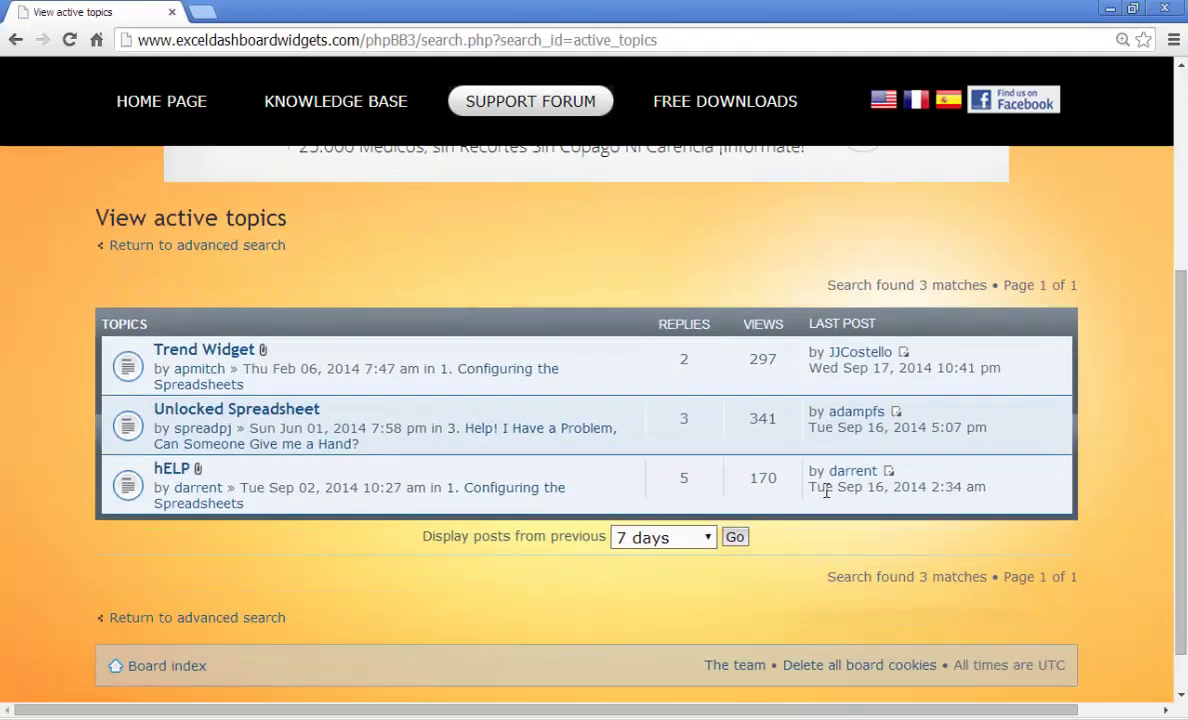
{"action": "left_click", "coordinate": [705, 538]}
{"action": "left_click", "coordinate": [650, 615]}
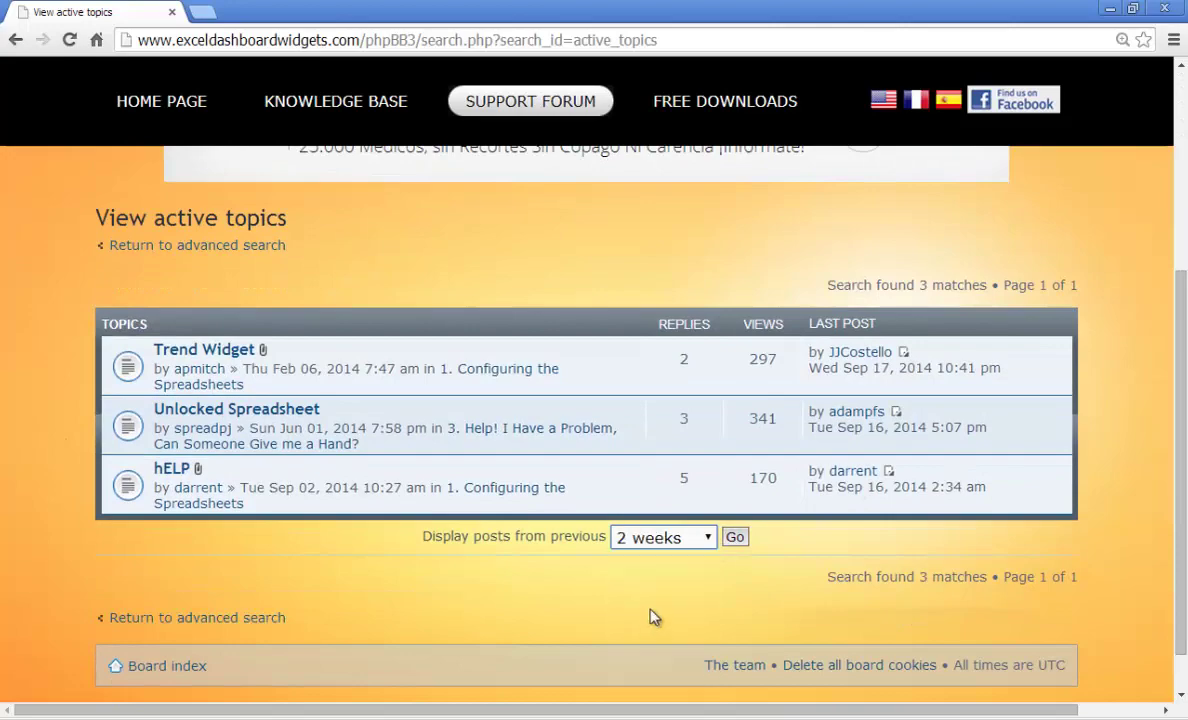
{"action": "left_click", "coordinate": [735, 538]}
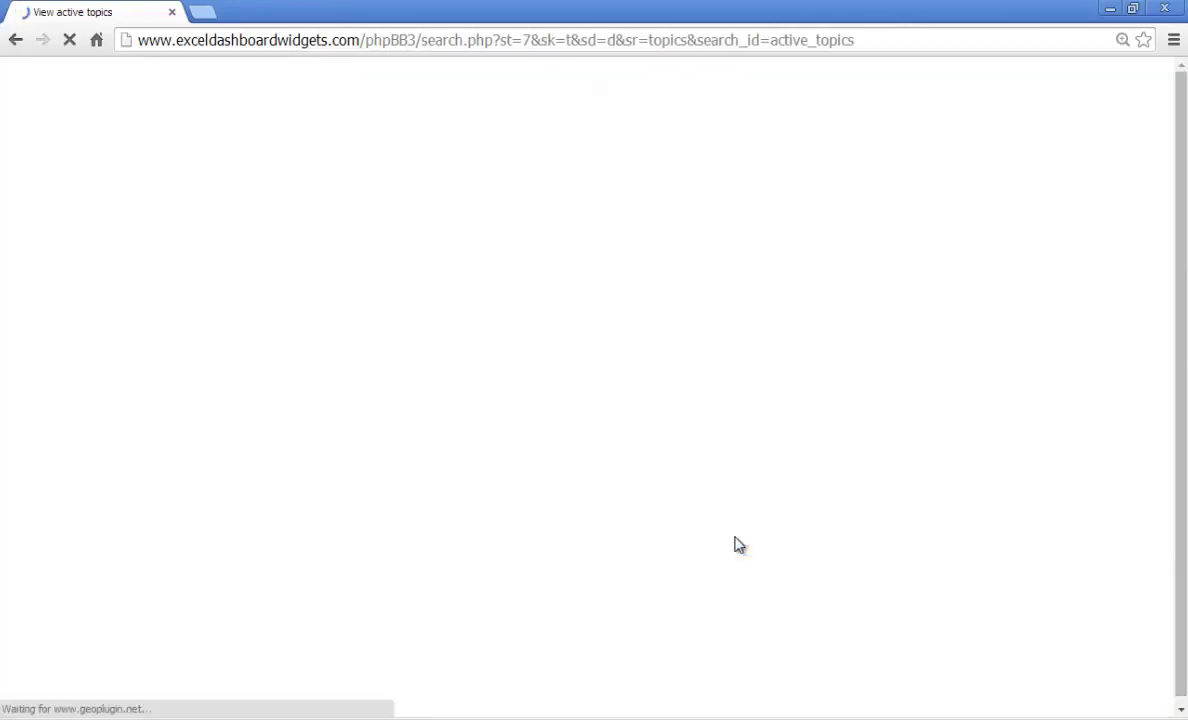
Step: Open the topic "Changing colors on 'Theremomter'" and download its attachment Color Change Thermometer Widget.xlsx, opening it in Excel
{"action": "scroll", "coordinate": [594, 420], "scroll_direction": "down", "scroll_amount": 4}
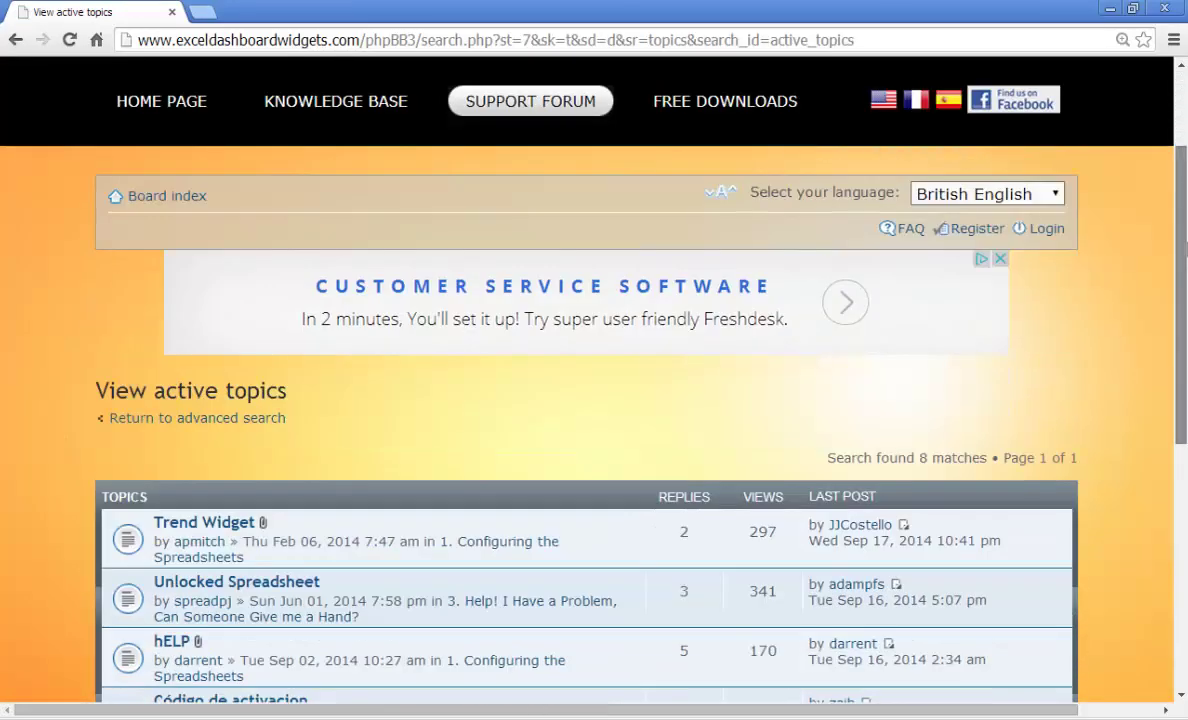
{"action": "scroll", "coordinate": [345, 380], "scroll_direction": "down", "scroll_amount": 2}
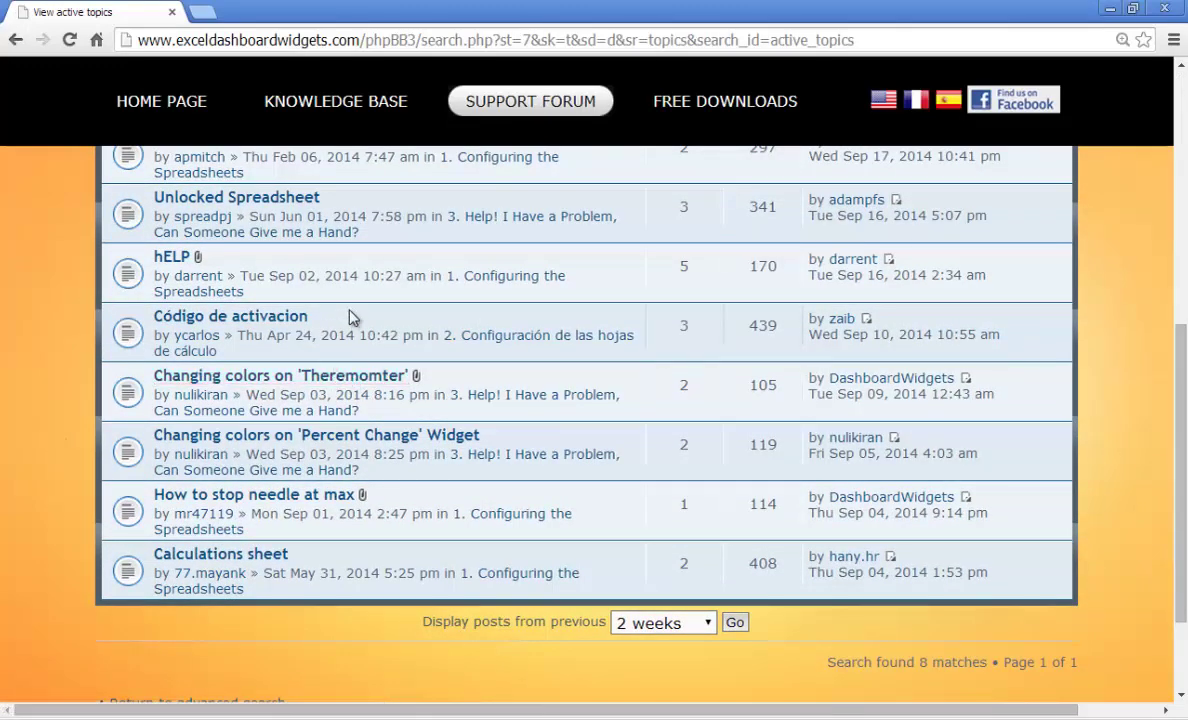
{"action": "left_click", "coordinate": [289, 380]}
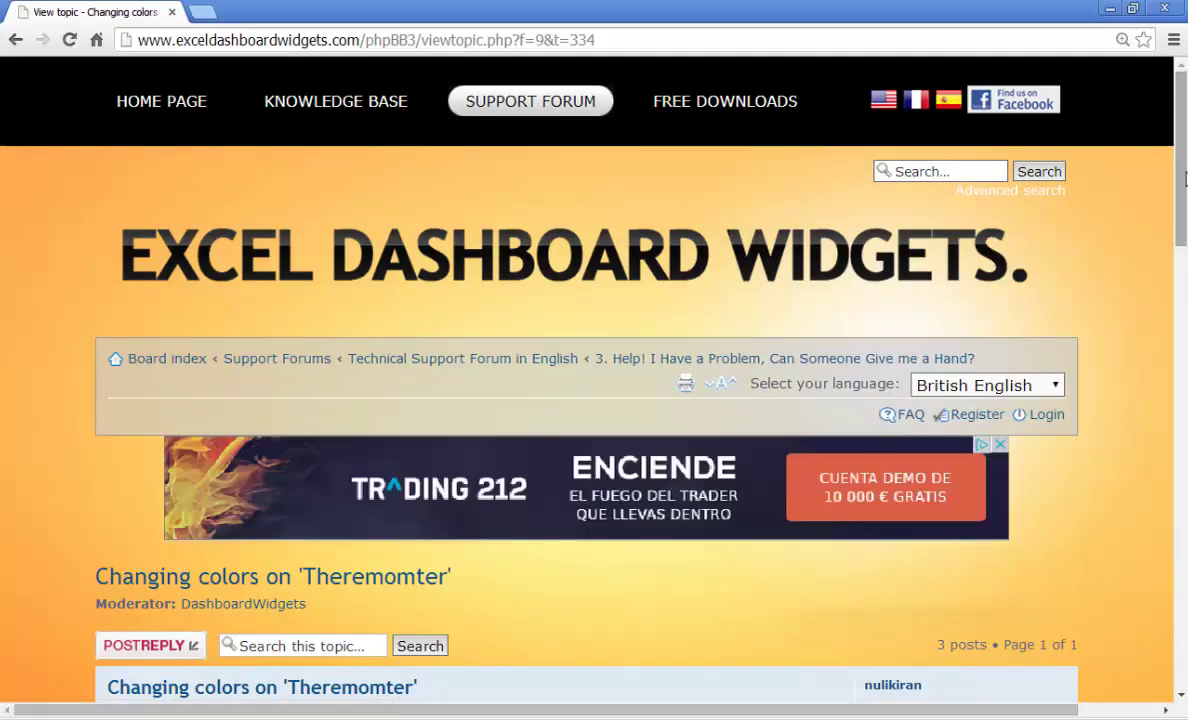
{"action": "left_click_drag", "start_coordinate": [1186, 178], "coordinate": [1186, 467]}
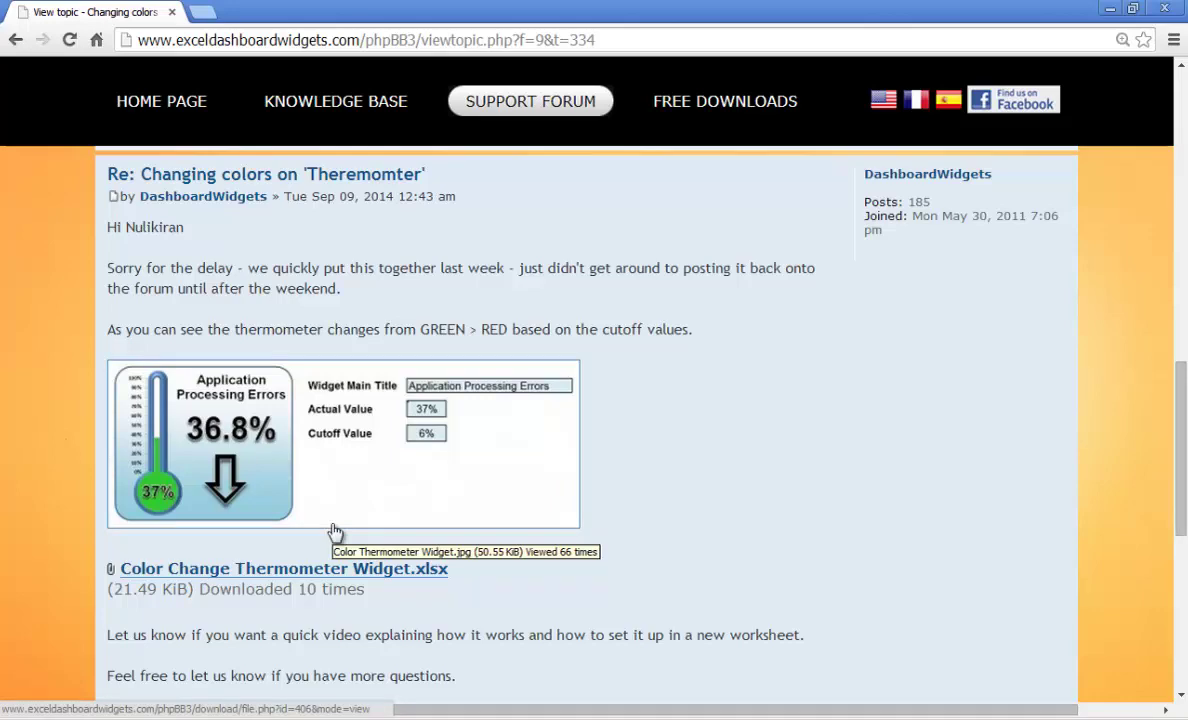
{"action": "left_click", "coordinate": [305, 571]}
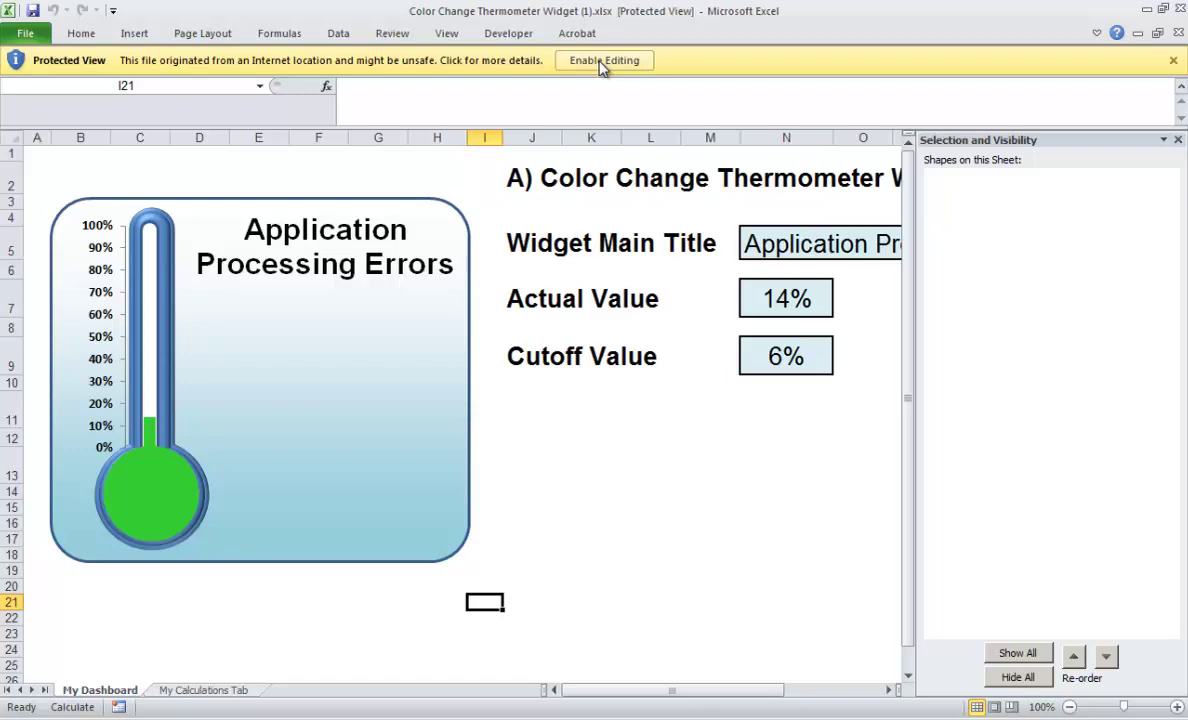
Step: Enable editing for the downloaded workbook and close the Selection and Visibility pane
{"action": "left_click", "coordinate": [607, 61]}
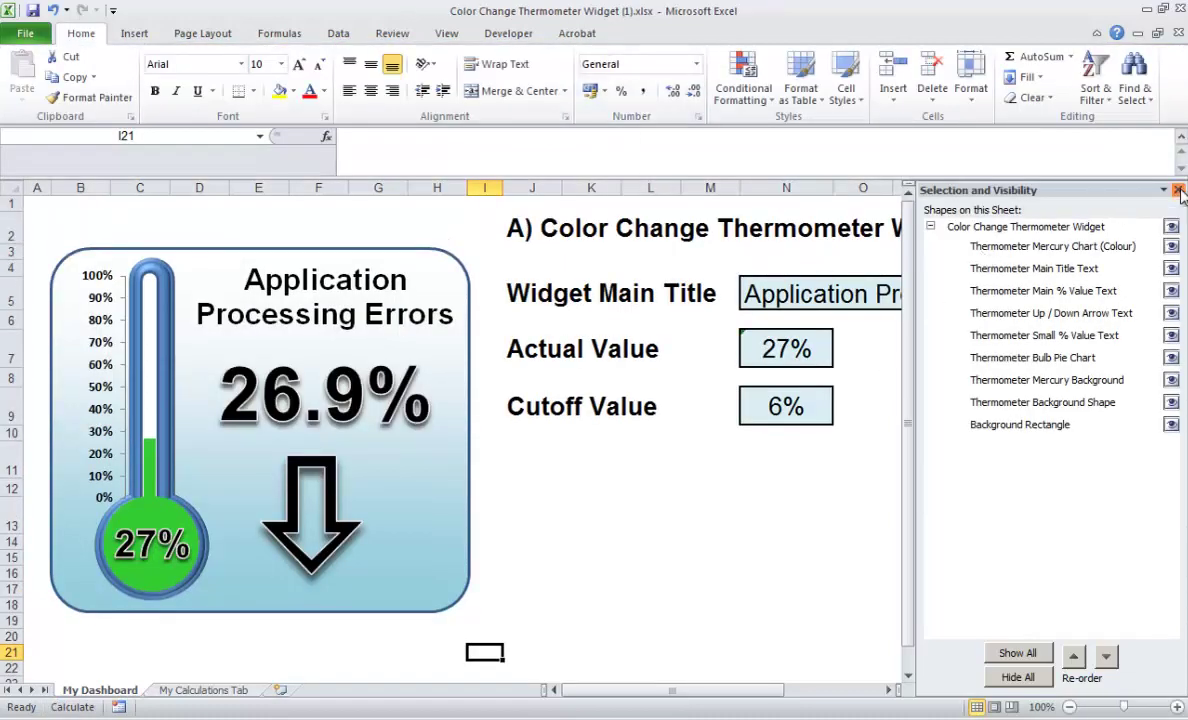
{"action": "left_click", "coordinate": [1179, 190]}
{"action": "left_click", "coordinate": [870, 513]}
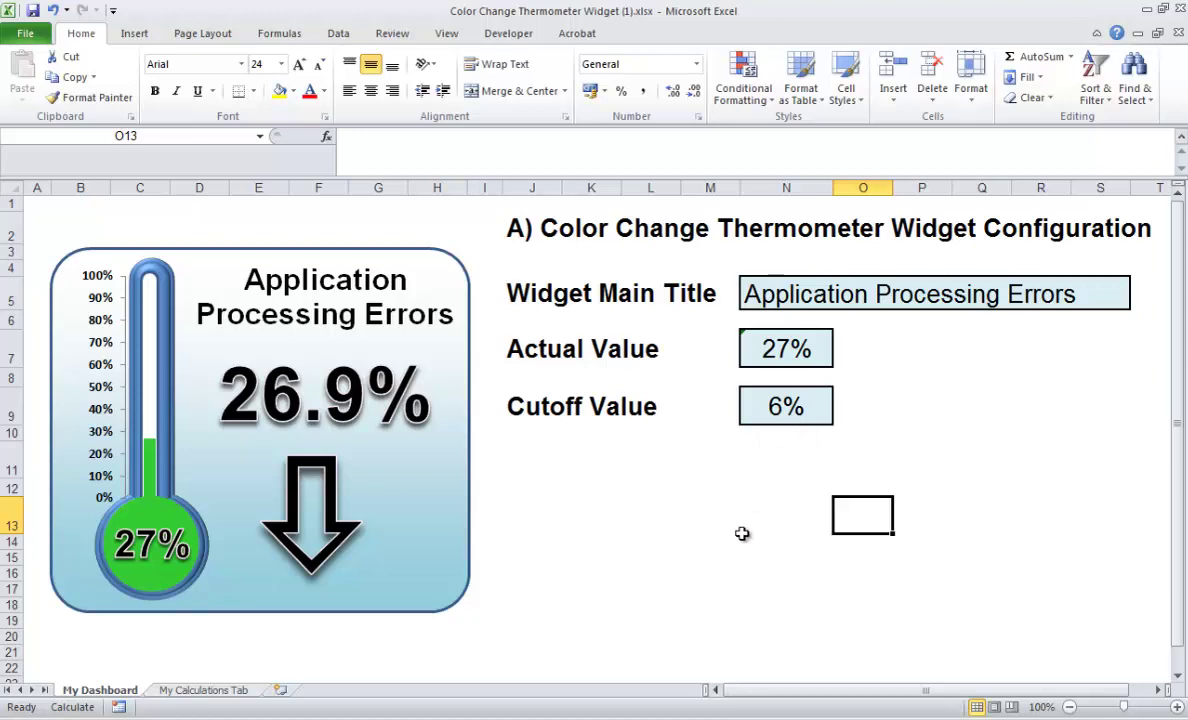
Step: Set the Actual Value of the color change thermometer to 5%, below the cutoff, to test its color
{"action": "key", "text": "Left"}
{"action": "key", "text": "Up"}
{"action": "key", "text": "Up"}
{"action": "key", "text": "Up"}
{"action": "key", "text": "Up"}
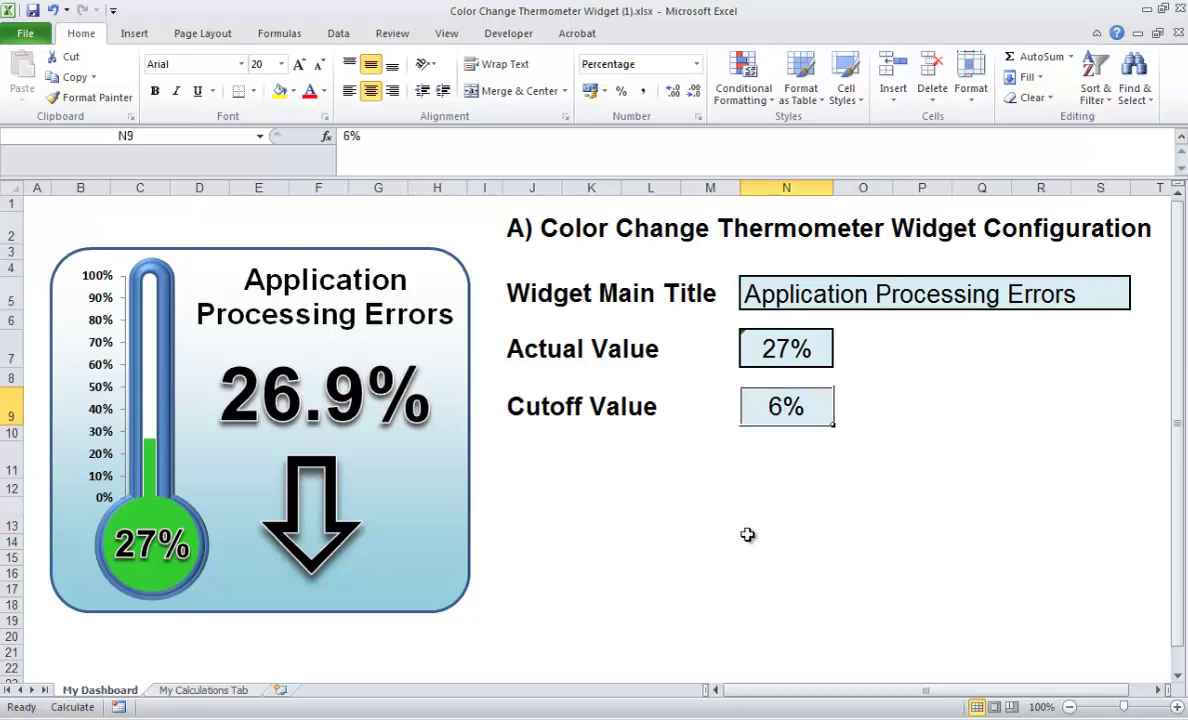
{"action": "left_click", "coordinate": [785, 354]}
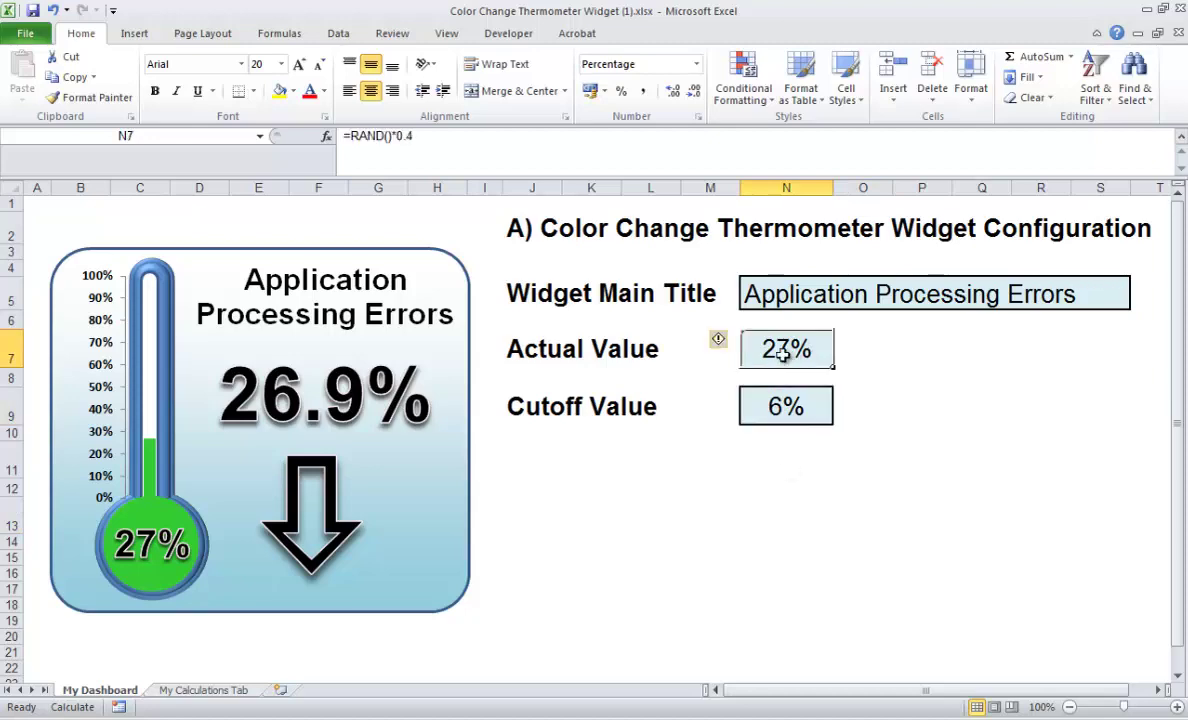
{"action": "type", "text": "5"}
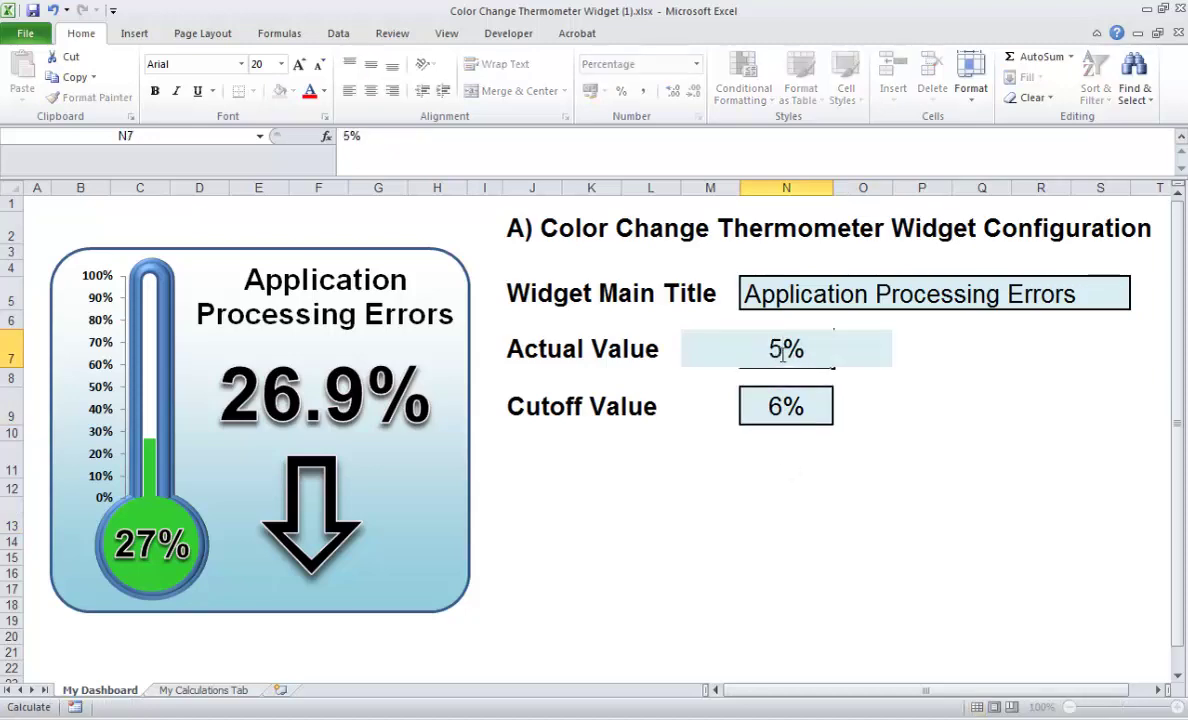
{"action": "key", "text": "Return"}
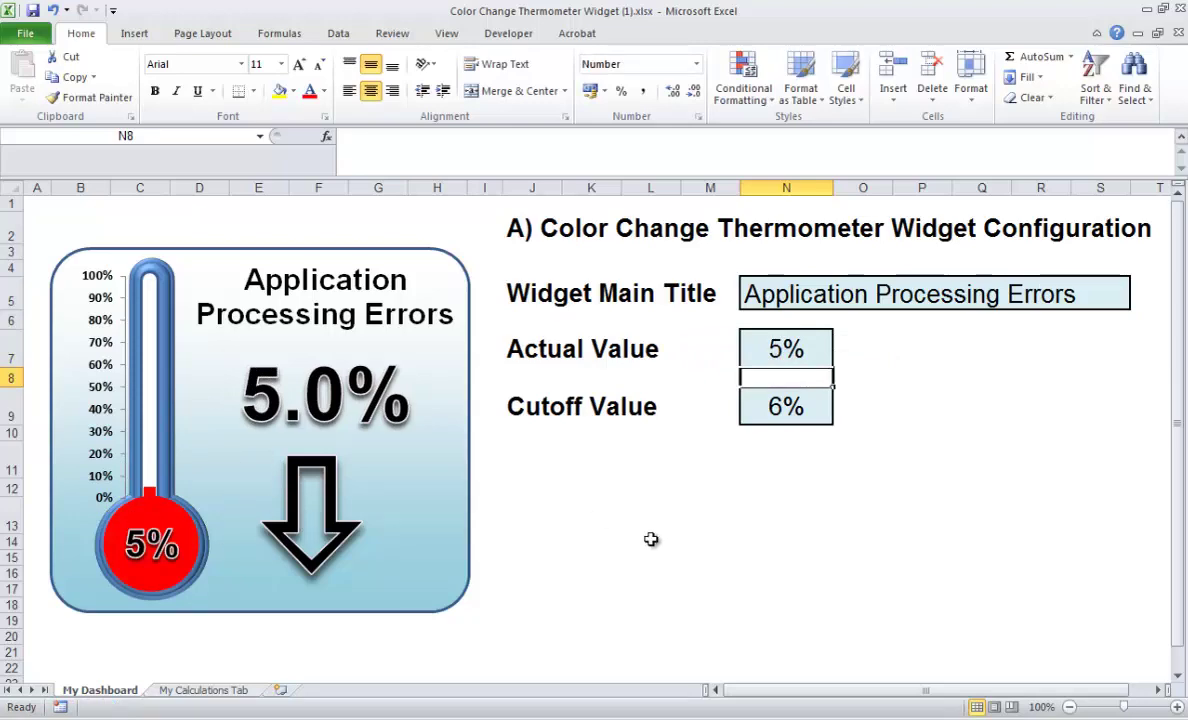
Step: Test the thermometer's color above the cutoff with an Actual Value of 13%, followed by 86%
{"action": "left_click", "coordinate": [786, 349]}
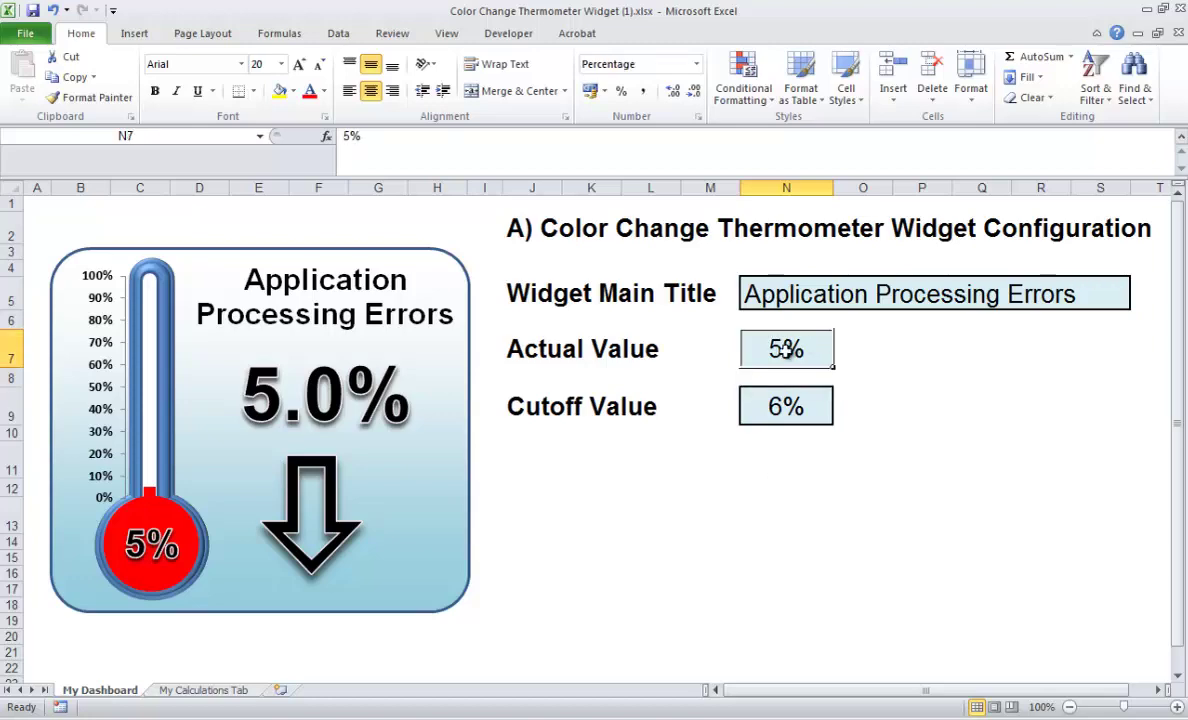
{"action": "type", "text": "13"}
{"action": "key", "text": "Return"}
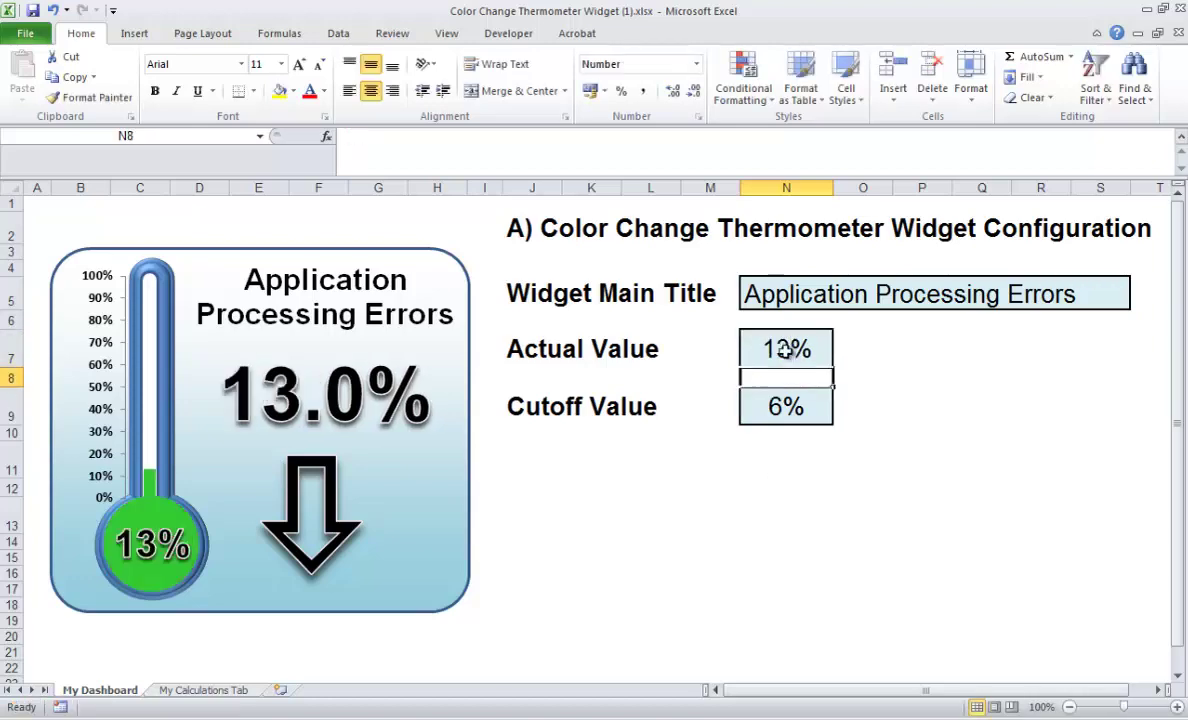
{"action": "left_click", "coordinate": [785, 349]}
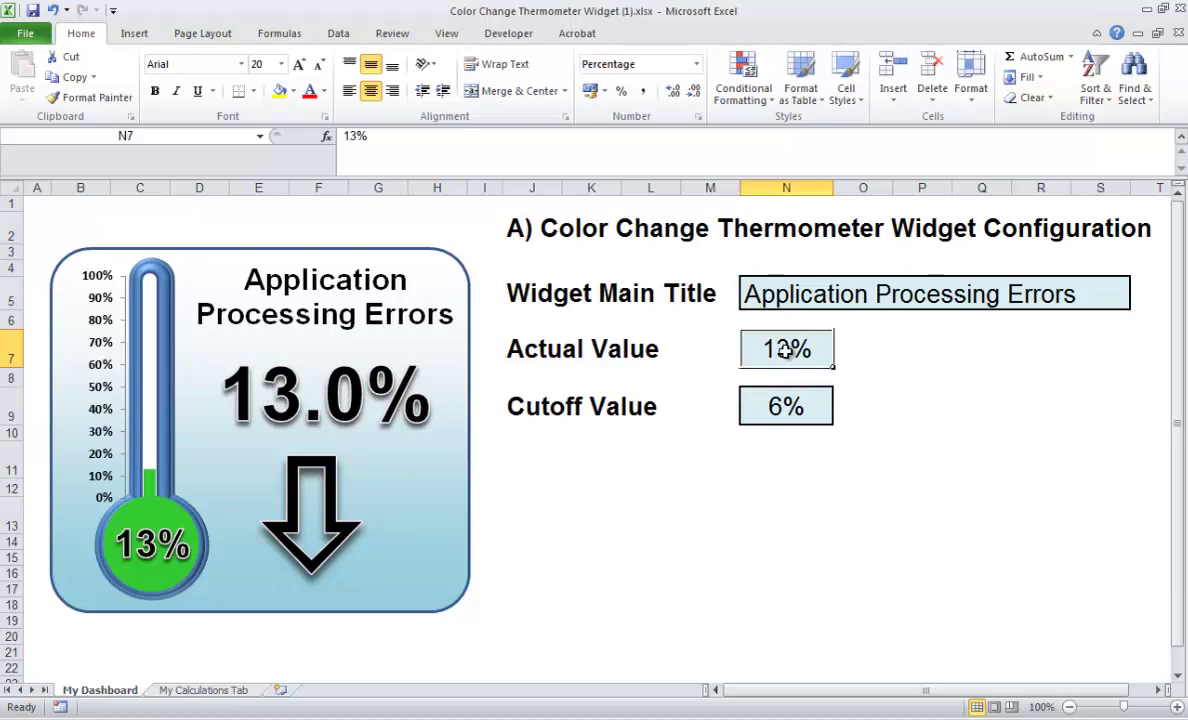
{"action": "type", "text": "86"}
{"action": "key", "text": "Return"}
{"action": "left_click", "coordinate": [763, 508]}
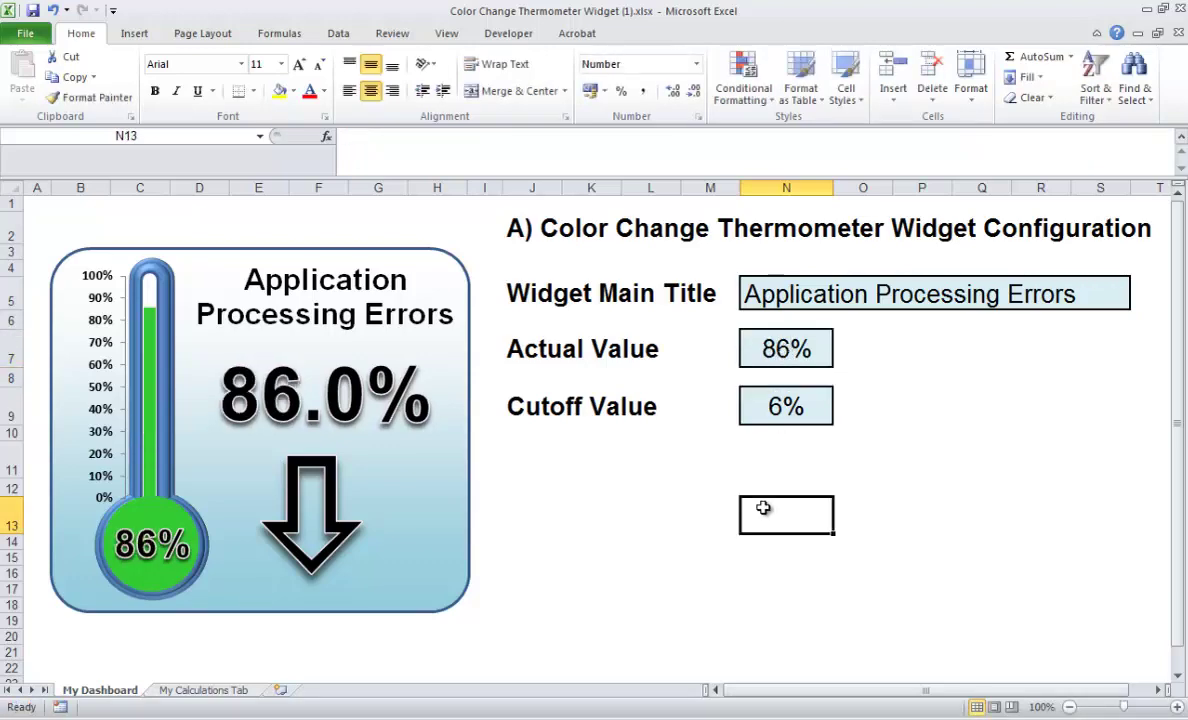
Step: Set the Cutoff Value to 50% and the Actual Value to 34% to test the thermometer's color against the new cutoff
{"action": "left_click", "coordinate": [789, 402]}
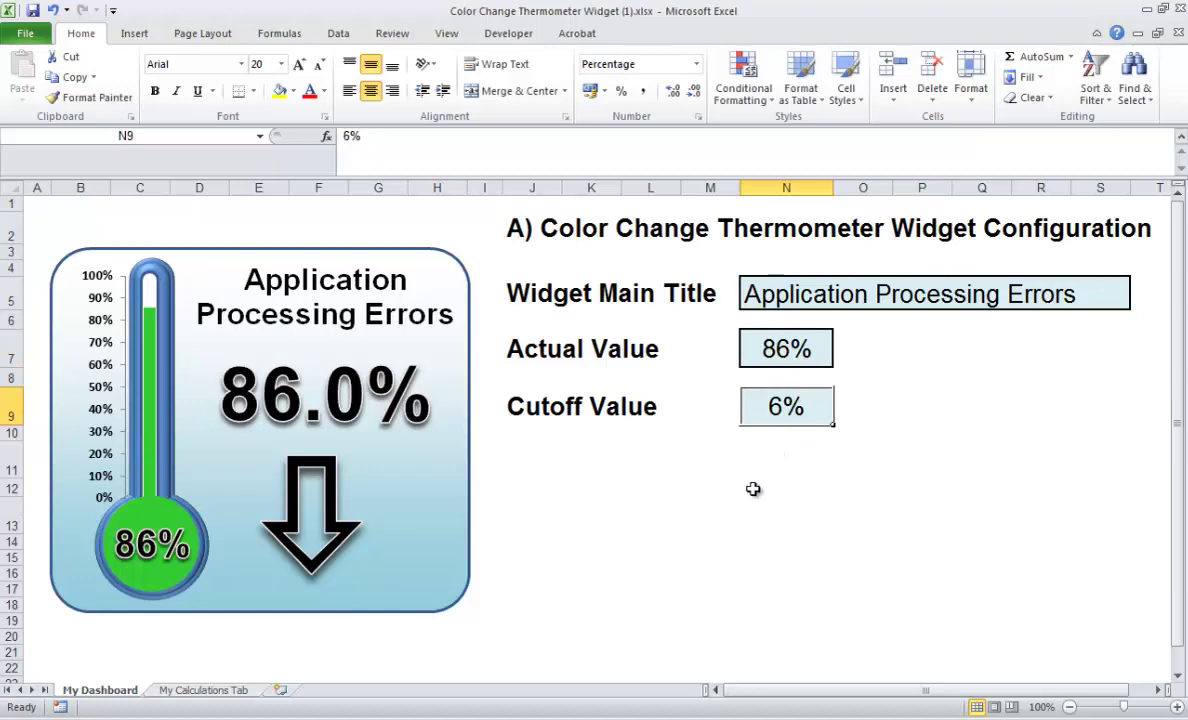
{"action": "type", "text": "50"}
{"action": "key", "text": "Return"}
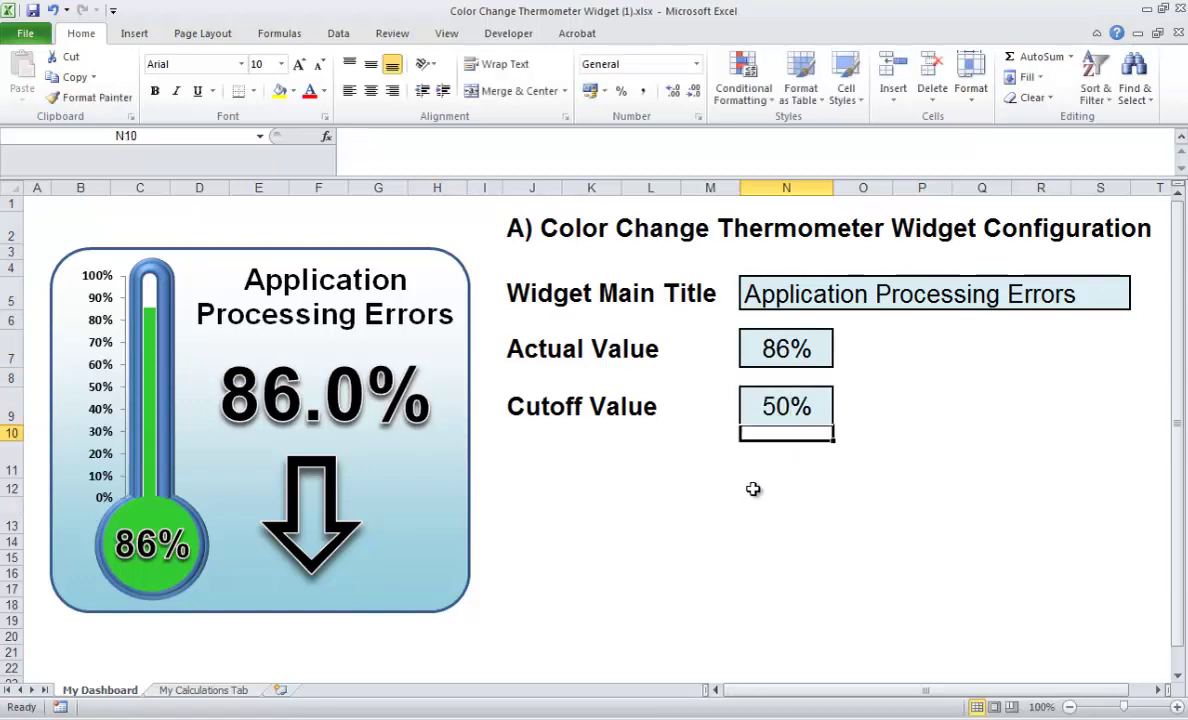
{"action": "left_click", "coordinate": [789, 347]}
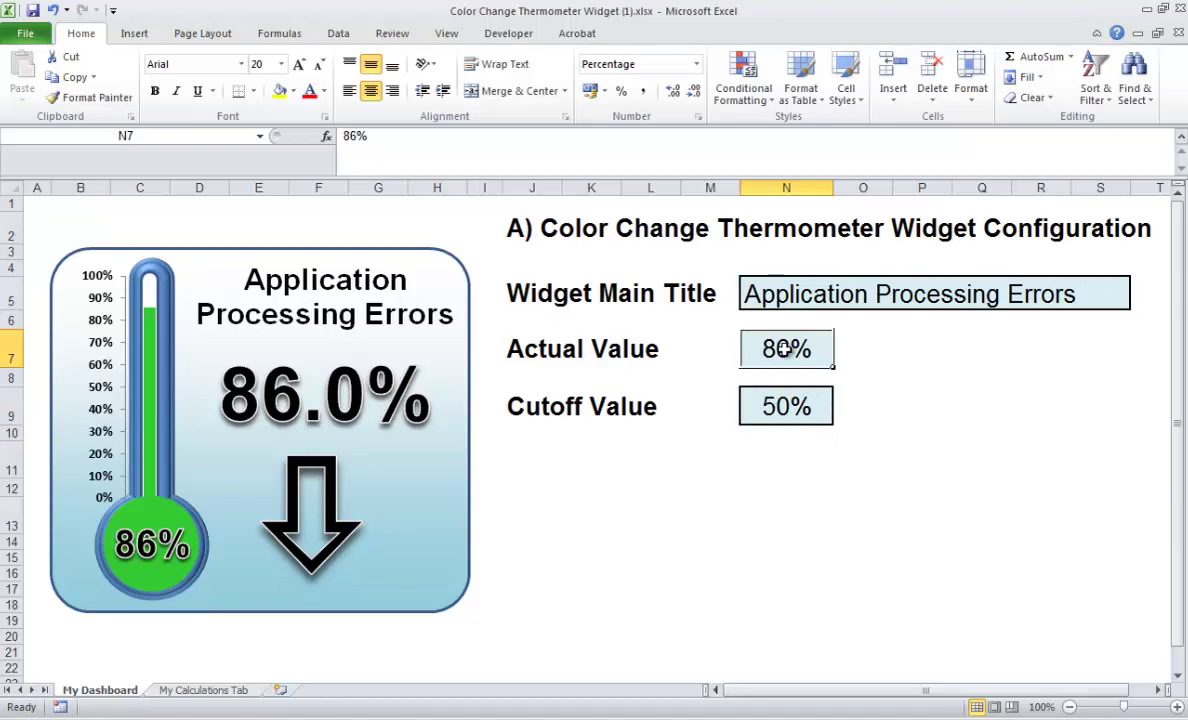
{"action": "type", "text": "34"}
{"action": "key", "text": "Return"}
{"action": "left_click", "coordinate": [809, 511]}
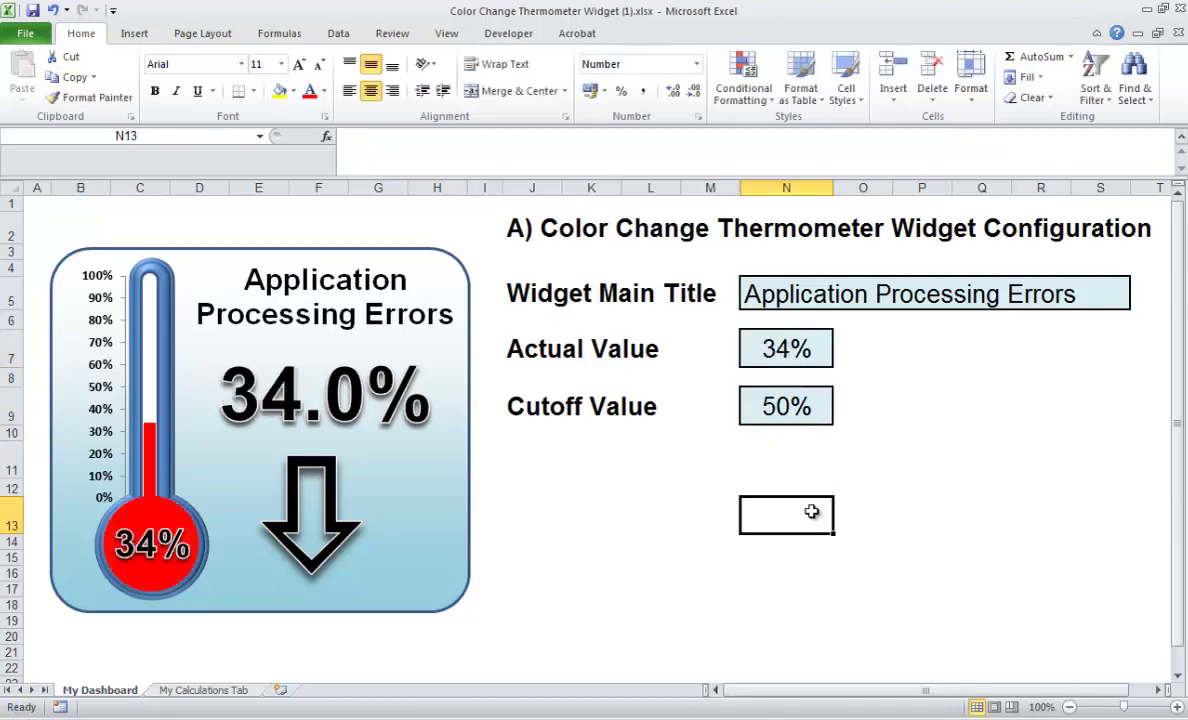